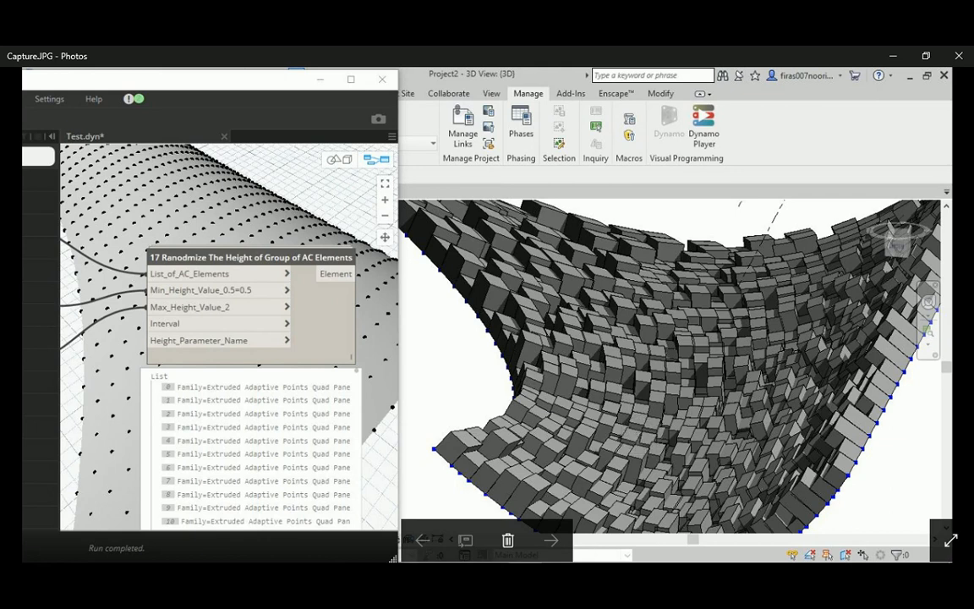
Step: Examine the inputs, outputs and preview of the node that divides the surface by number of U and V panels
{"action": "mouse_move", "coordinate": [527, 571]}
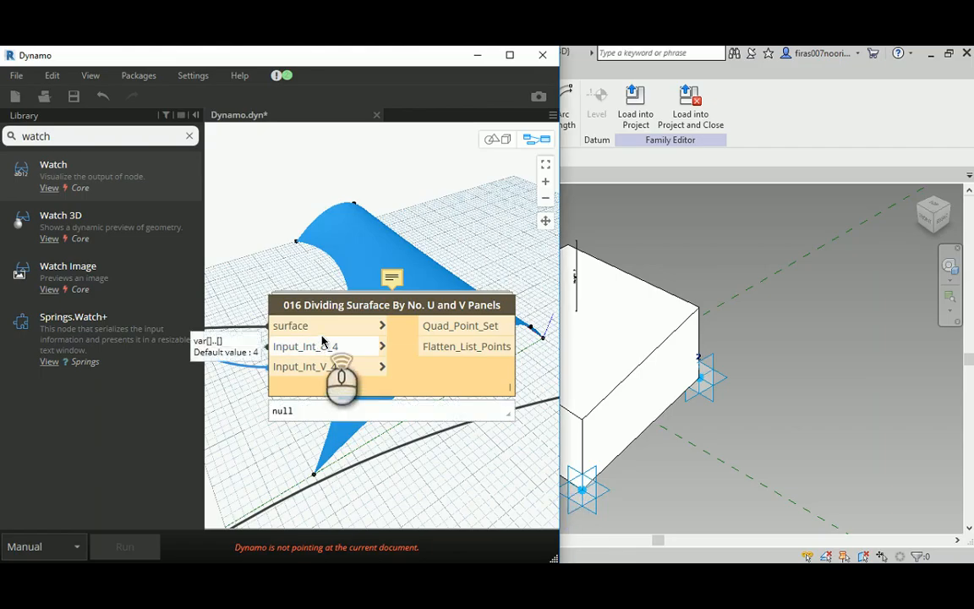
{"action": "scroll", "coordinate": [328, 321], "scroll_direction": "up", "scroll_amount": 3}
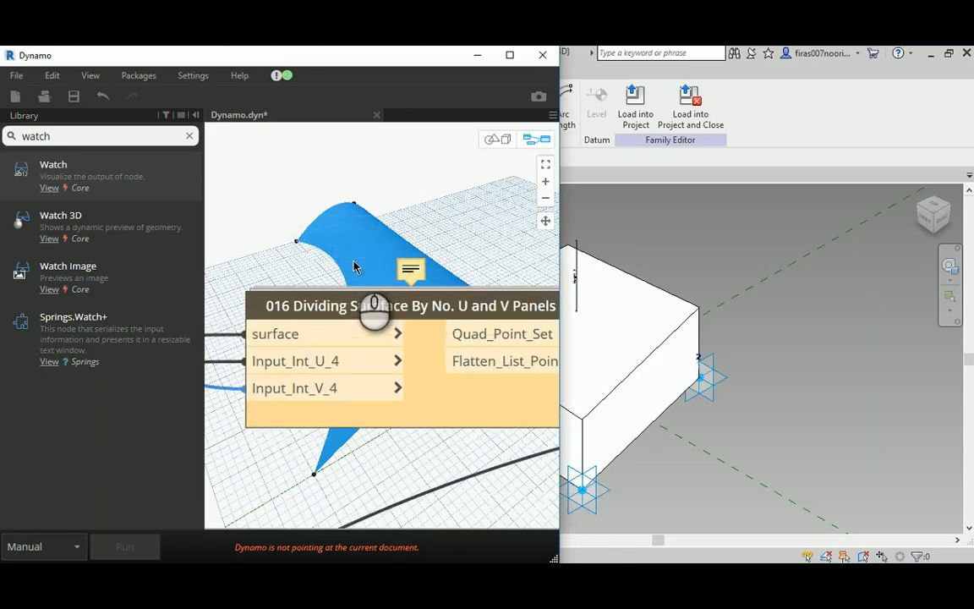
{"action": "middle_click_drag", "start_coordinate": [443, 251], "coordinate": [369, 224]}
{"action": "scroll", "coordinate": [382, 233], "scroll_direction": "down", "scroll_amount": 2}
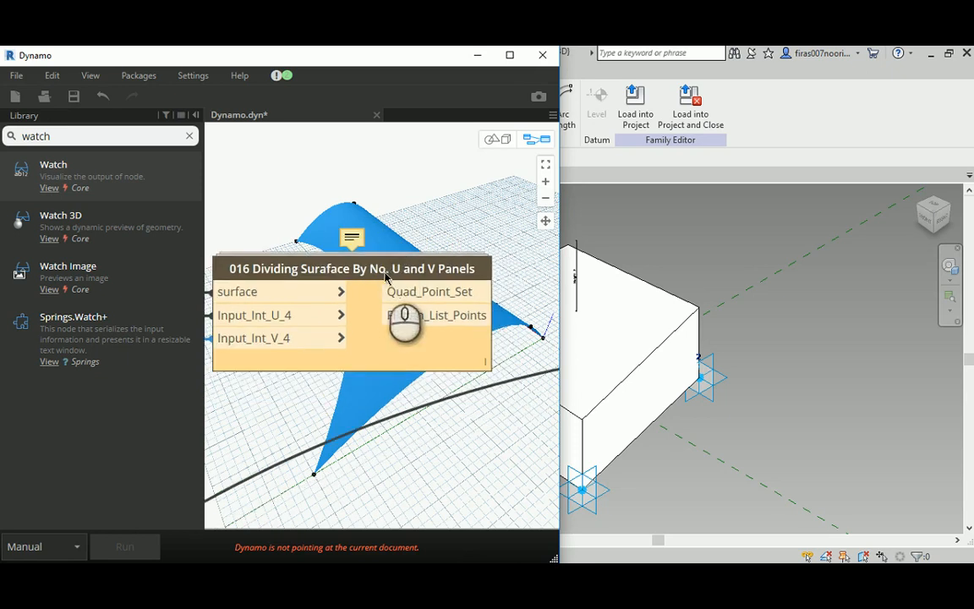
{"action": "mouse_move", "coordinate": [414, 278]}
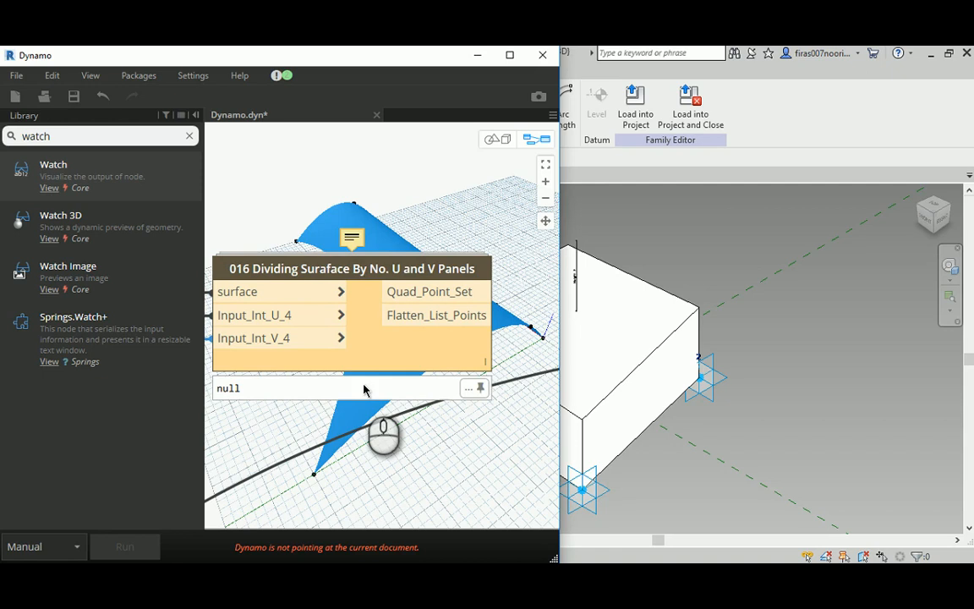
{"action": "middle_click_drag", "start_coordinate": [312, 440], "coordinate": [336, 446]}
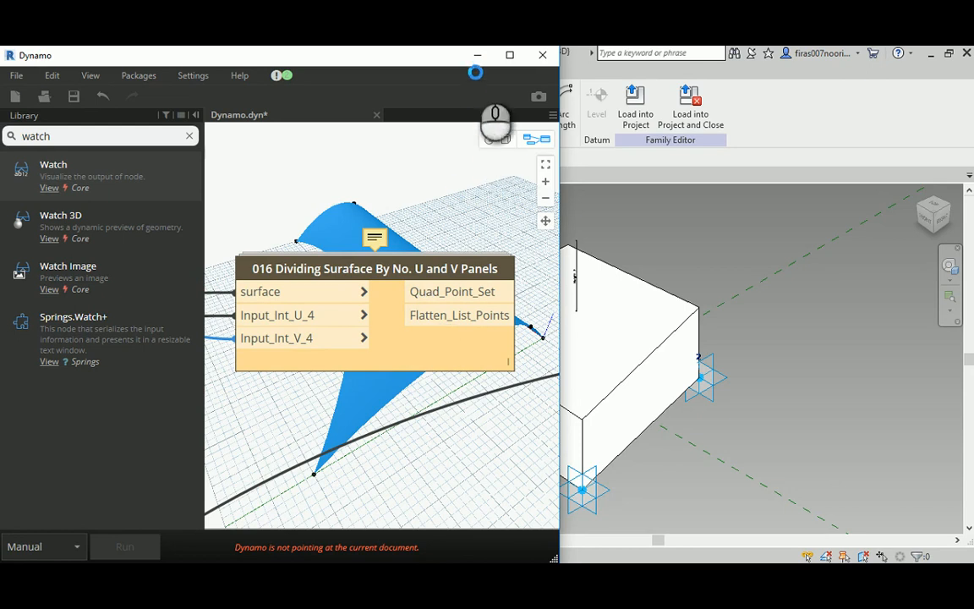
Step: Switch to the adaptive component family in Revit and select adaptive point 4 at the box's base corner
{"action": "middle_click_drag", "start_coordinate": [617, 334], "coordinate": [805, 328]}
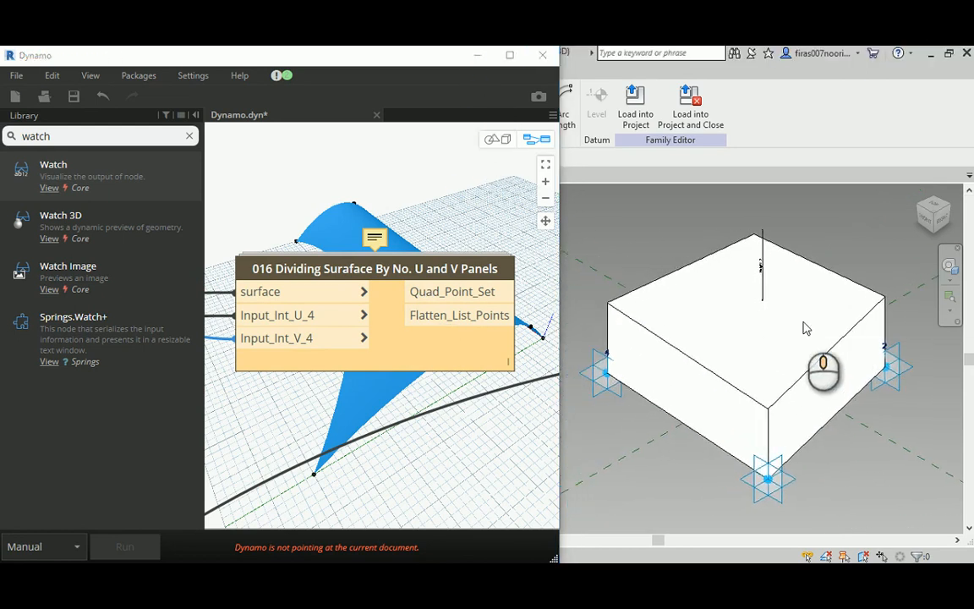
{"action": "left_click", "coordinate": [477, 55]}
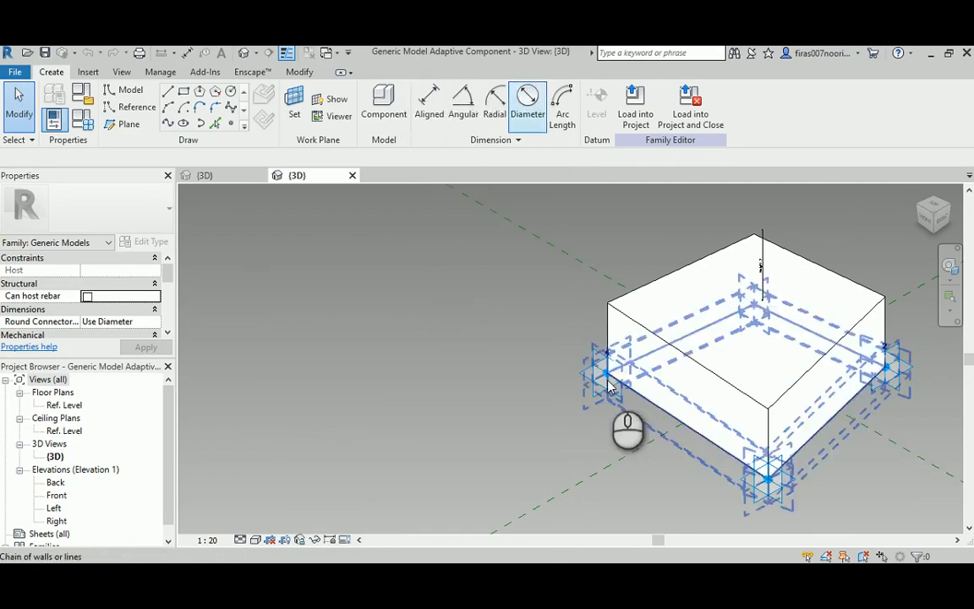
{"action": "middle_click_drag", "start_coordinate": [611, 385], "coordinate": [494, 360]}
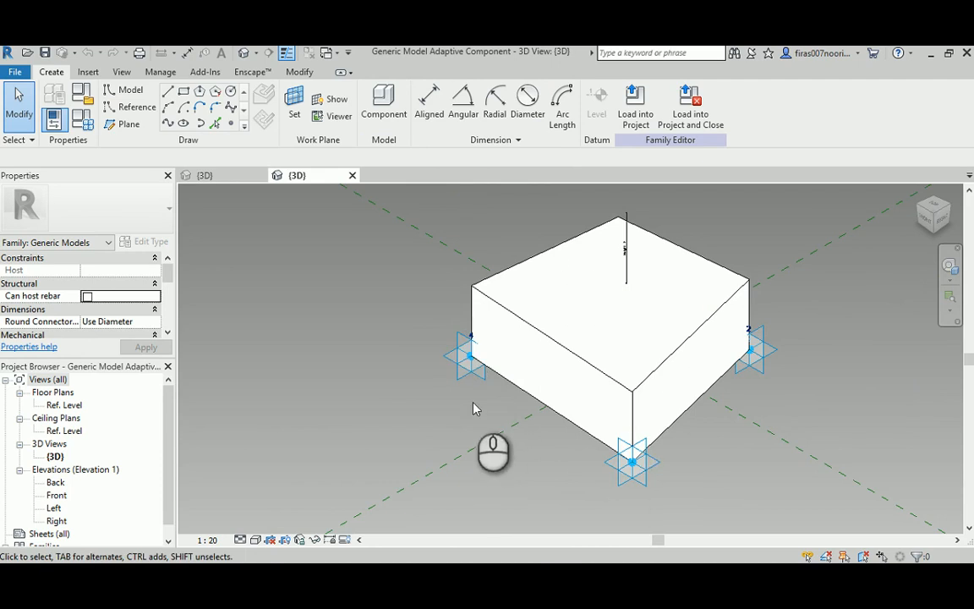
{"action": "left_click", "coordinate": [483, 343]}
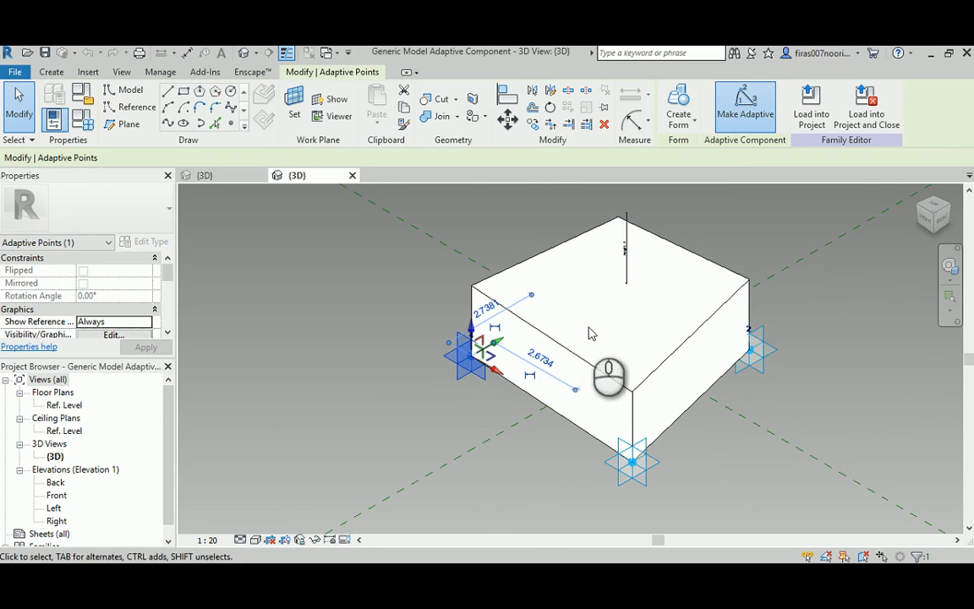
Step: Select the box's Height dimension and review the Height parameter's properties in the family types without changing them
{"action": "scroll", "coordinate": [630, 247], "scroll_direction": "up", "scroll_amount": 2}
{"action": "scroll", "coordinate": [630, 247], "scroll_direction": "up", "scroll_amount": 3}
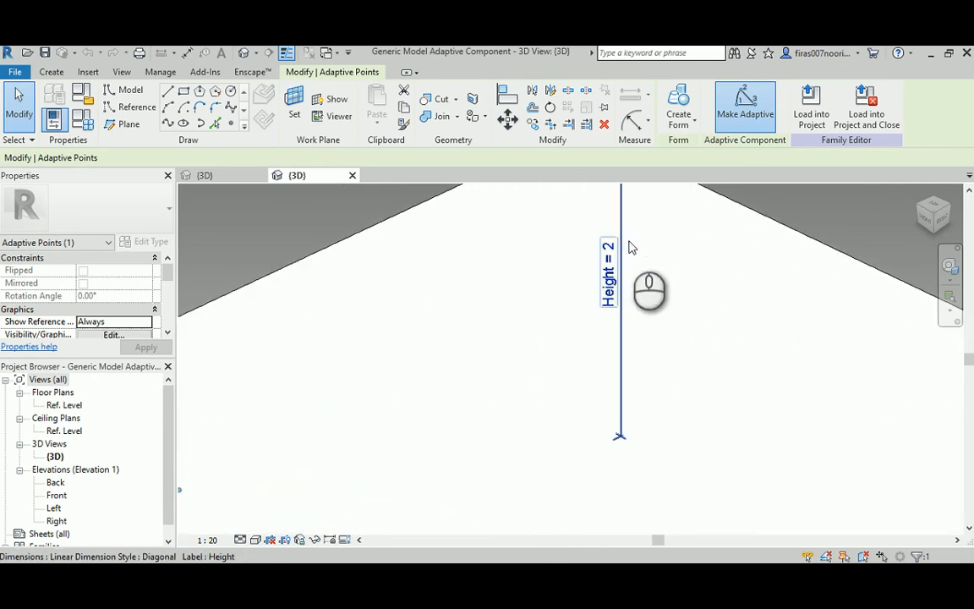
{"action": "middle_click_drag", "start_coordinate": [630, 247], "coordinate": [583, 320]}
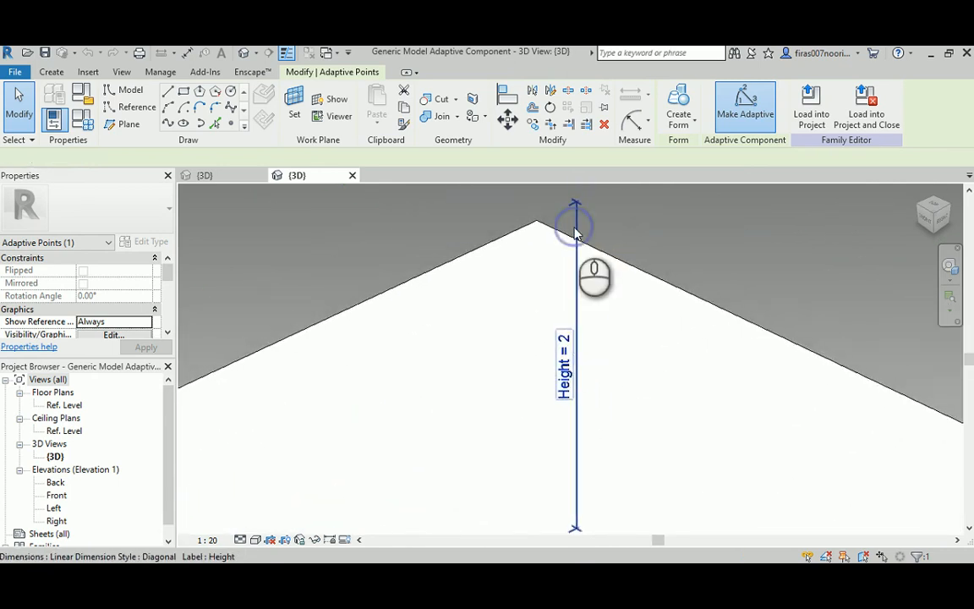
{"action": "left_click", "coordinate": [575, 233]}
{"action": "left_click", "coordinate": [81, 117]}
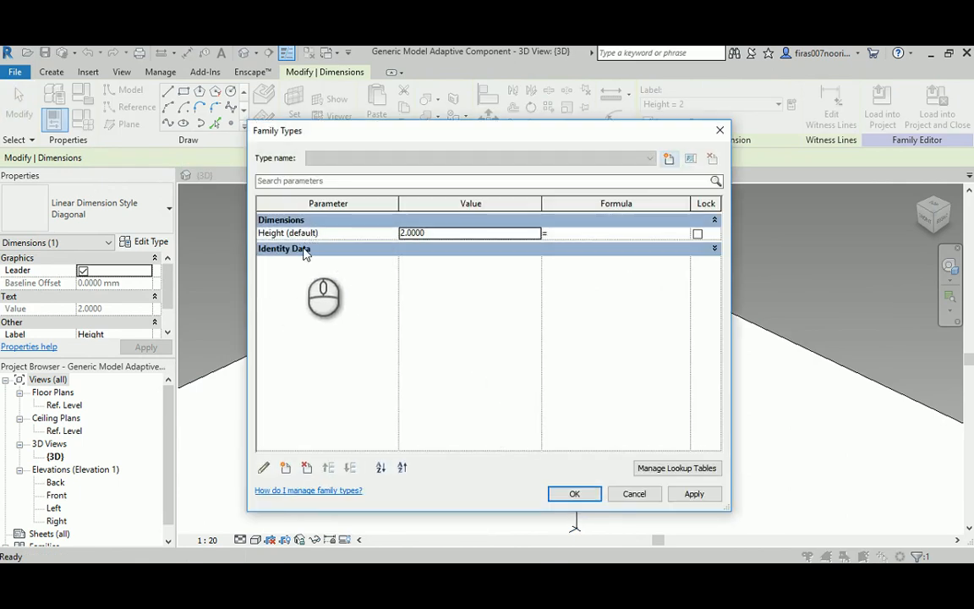
{"action": "left_click", "coordinate": [264, 469]}
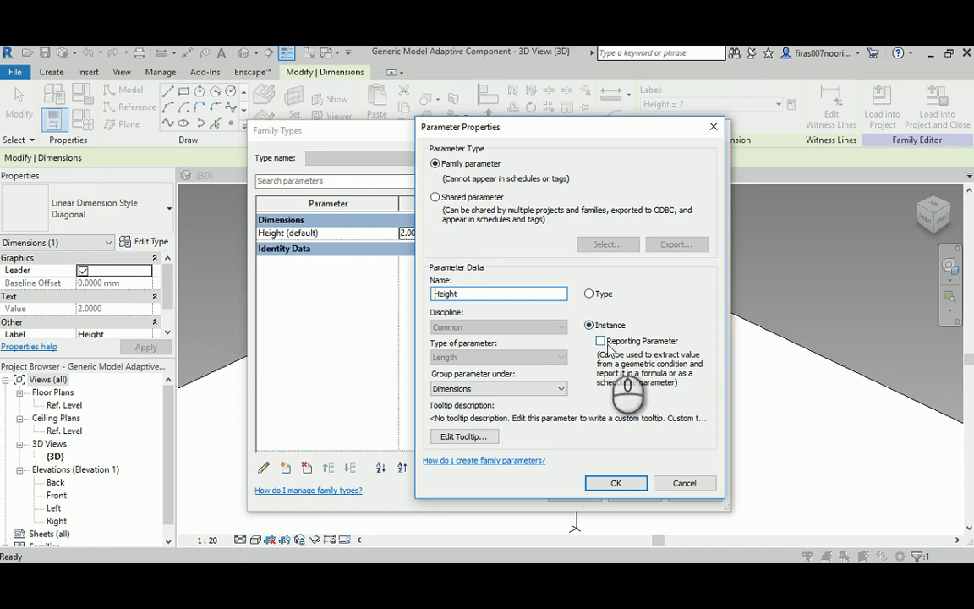
{"action": "left_click", "coordinate": [677, 483]}
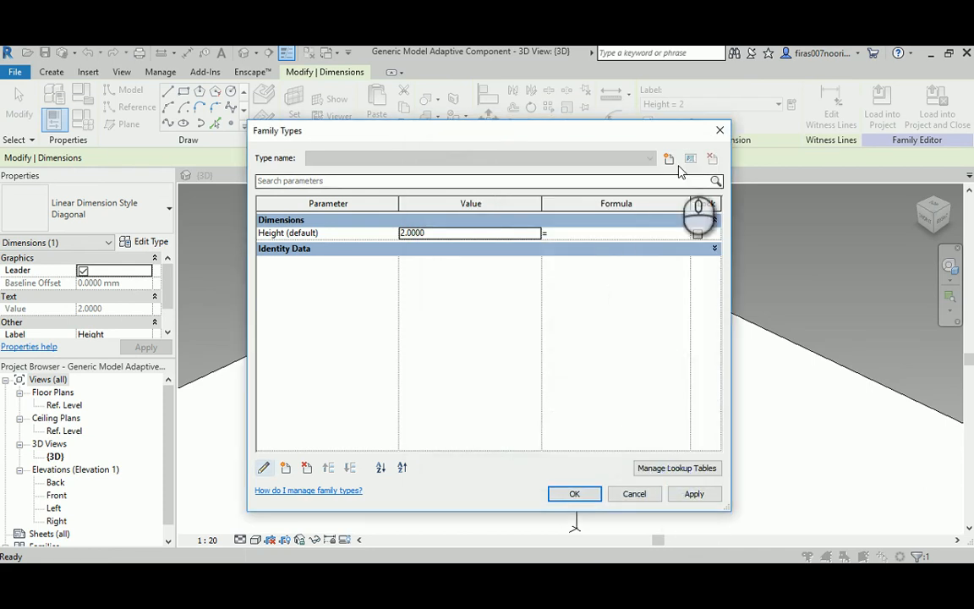
{"action": "left_click", "coordinate": [719, 131]}
{"action": "key", "text": "Escape"}
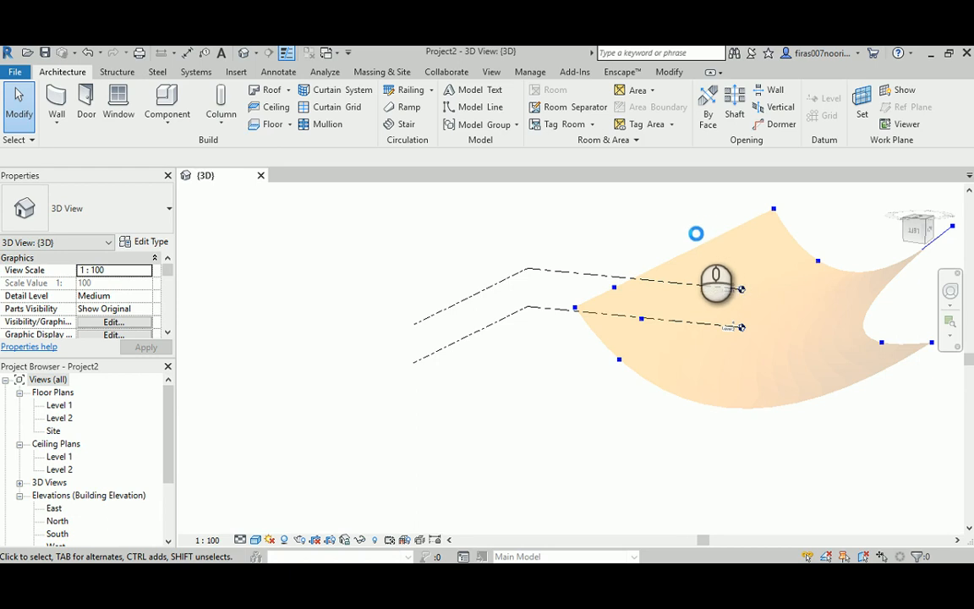
Step: Check the length format in the project units of Project2 without changing it
{"action": "key", "text": "u"}
{"action": "key", "text": "n"}
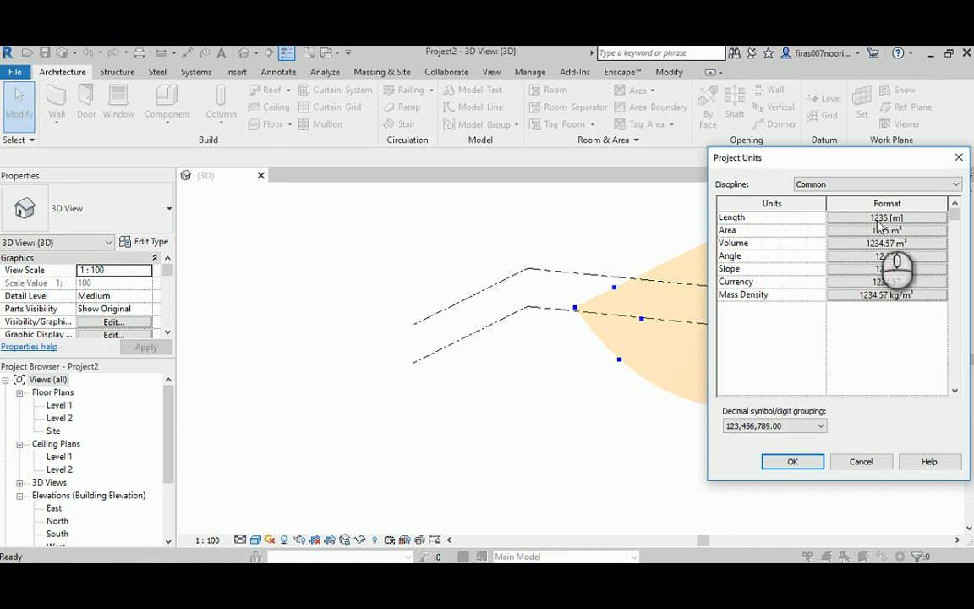
{"action": "left_click", "coordinate": [858, 462]}
{"action": "middle_click_drag", "start_coordinate": [728, 342], "coordinate": [739, 381]}
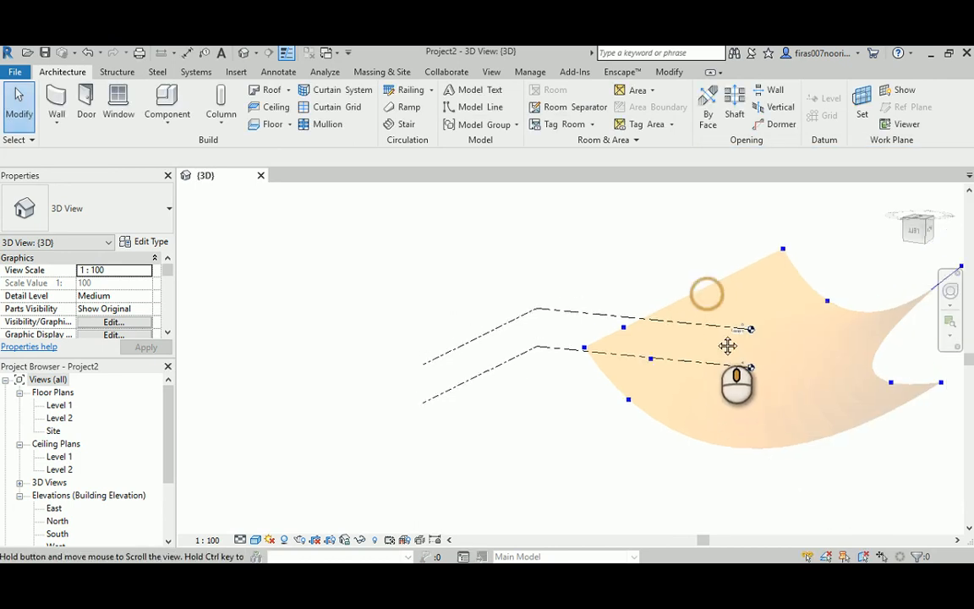
Step: Switch to Dynamo and look over the graph from the surface-dividing node back to the point groups
{"action": "mouse_move", "coordinate": [526, 580]}
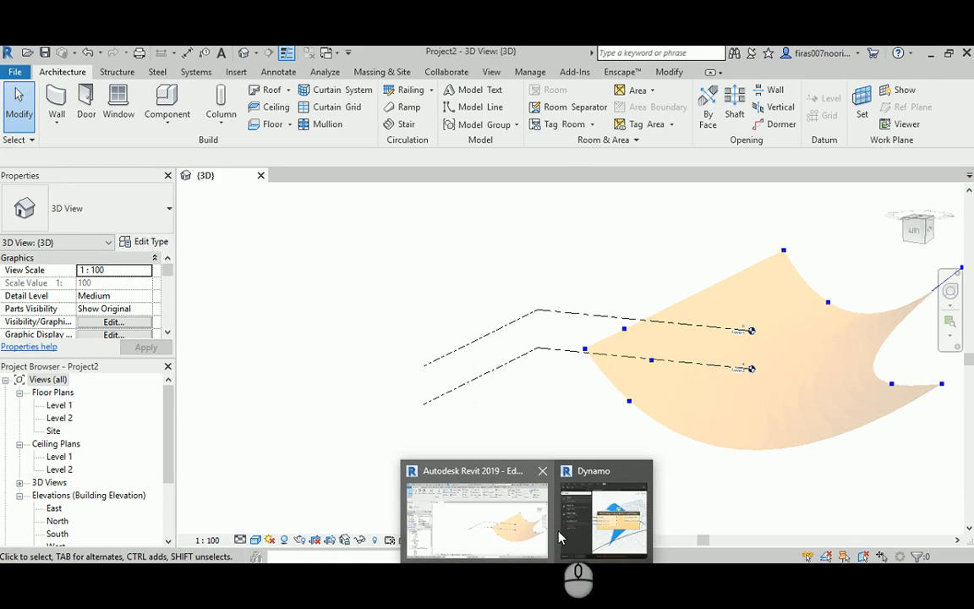
{"action": "left_click", "coordinate": [583, 524]}
{"action": "middle_click_drag", "start_coordinate": [293, 198], "coordinate": [510, 303]}
{"action": "scroll", "coordinate": [489, 348], "scroll_direction": "down", "scroll_amount": 5}
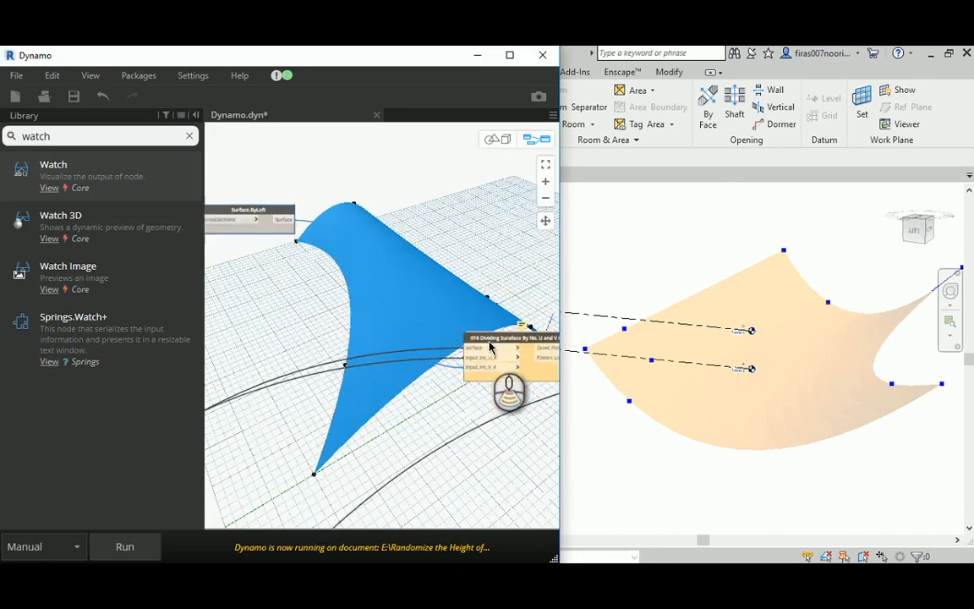
{"action": "middle_click_drag", "start_coordinate": [292, 244], "coordinate": [490, 312]}
{"action": "scroll", "coordinate": [351, 275], "scroll_direction": "down", "scroll_amount": 3}
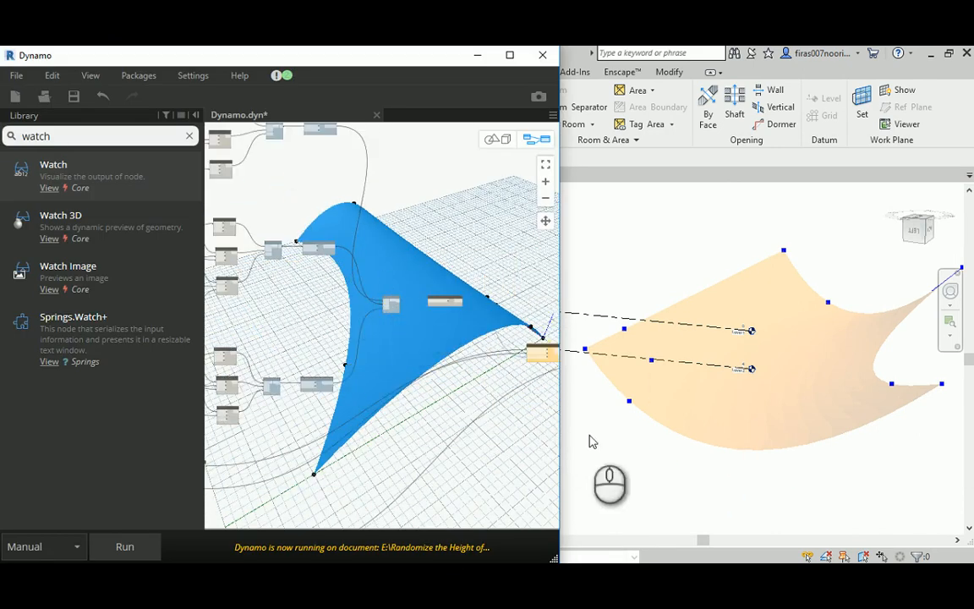
Step: Select the three Point.ByCoordinates nodes of the uppermost group one after another to locate their points on the surface
{"action": "scroll", "coordinate": [402, 288], "scroll_direction": "up", "scroll_amount": 8}
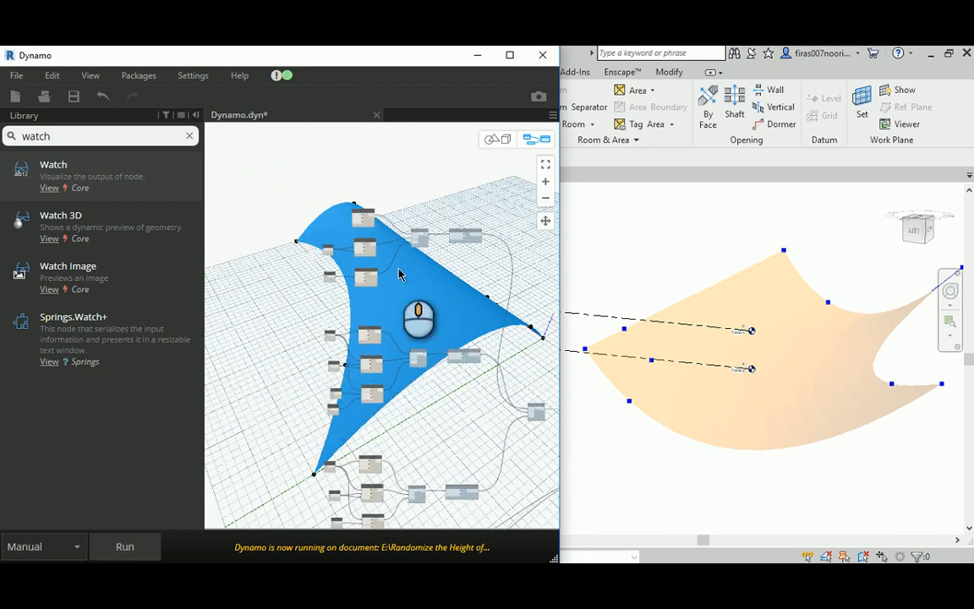
{"action": "scroll", "coordinate": [429, 248], "scroll_direction": "up", "scroll_amount": 4}
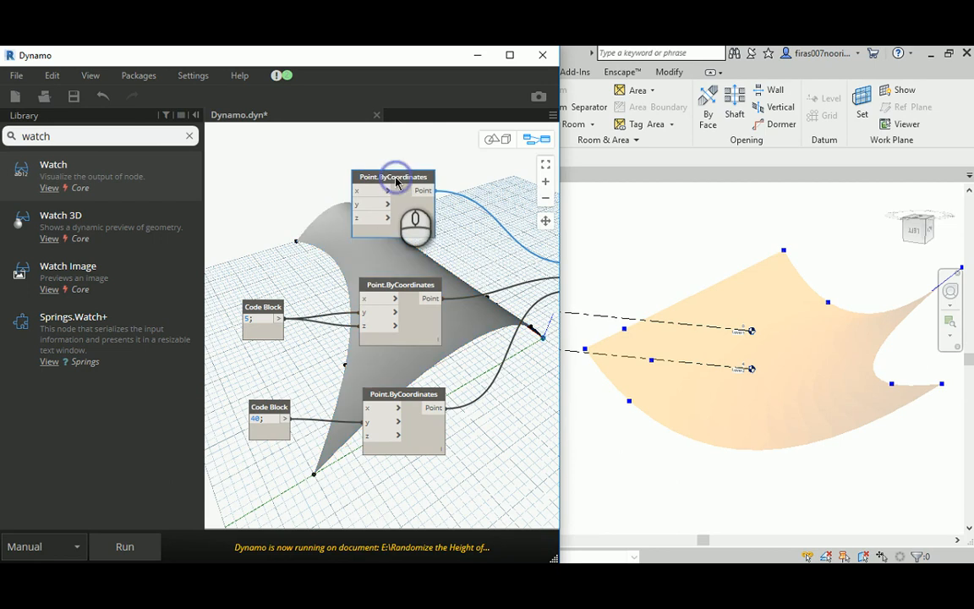
{"action": "left_click", "coordinate": [402, 315]}
{"action": "left_click", "coordinate": [405, 396]}
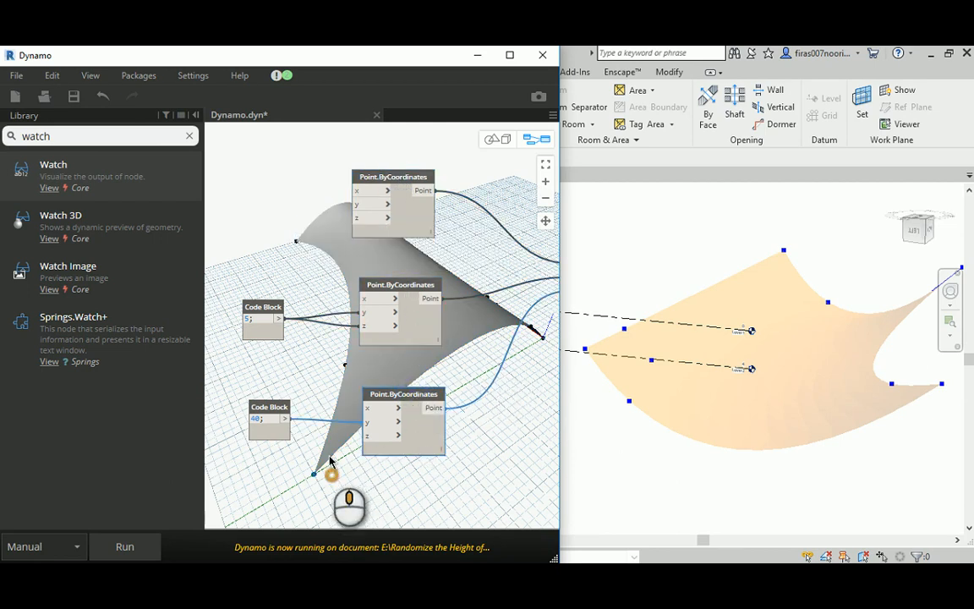
Step: Select each Point.ByCoordinates node in the middle group, fed by the 10, 3 and 30 code blocks, to locate its point
{"action": "middle_click_drag", "start_coordinate": [330, 461], "coordinate": [342, 208]}
{"action": "scroll", "coordinate": [342, 283], "scroll_direction": "down", "scroll_amount": 1}
{"action": "middle_click_drag", "start_coordinate": [342, 301], "coordinate": [350, 165]}
{"action": "scroll", "coordinate": [349, 283], "scroll_direction": "up", "scroll_amount": 1}
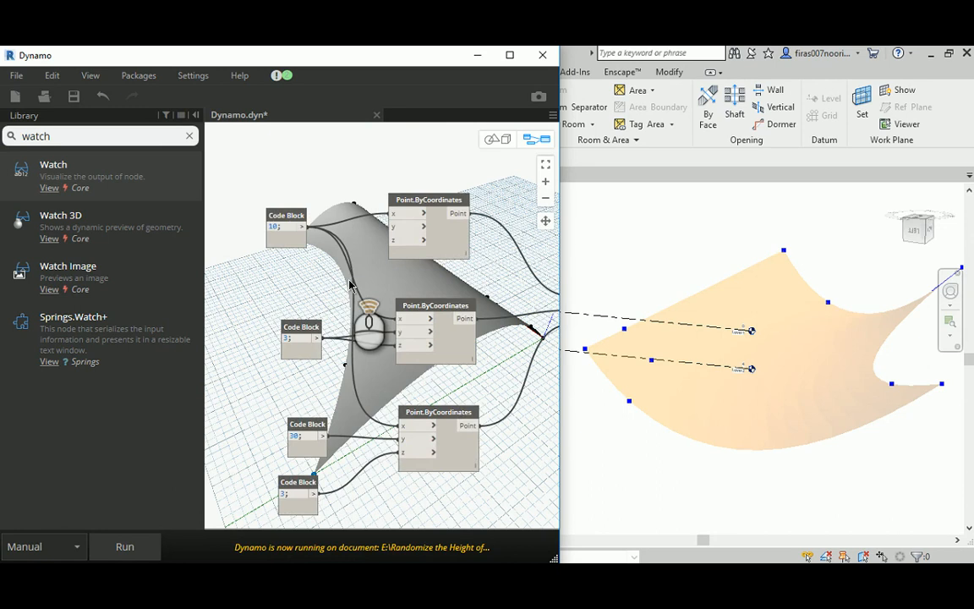
{"action": "scroll", "coordinate": [350, 285], "scroll_direction": "up", "scroll_amount": 1}
{"action": "middle_click_drag", "start_coordinate": [348, 288], "coordinate": [310, 274]}
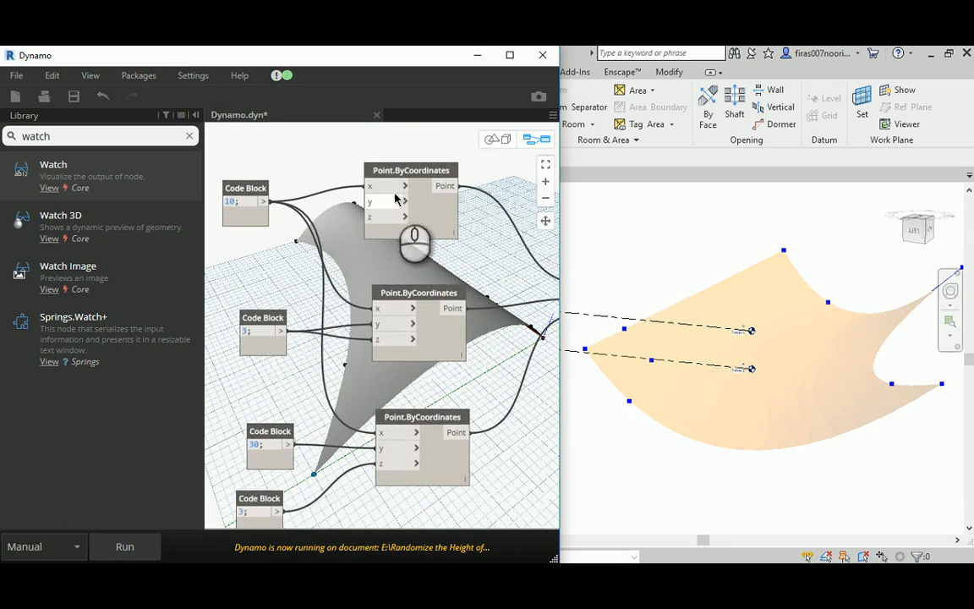
{"action": "left_click", "coordinate": [409, 170]}
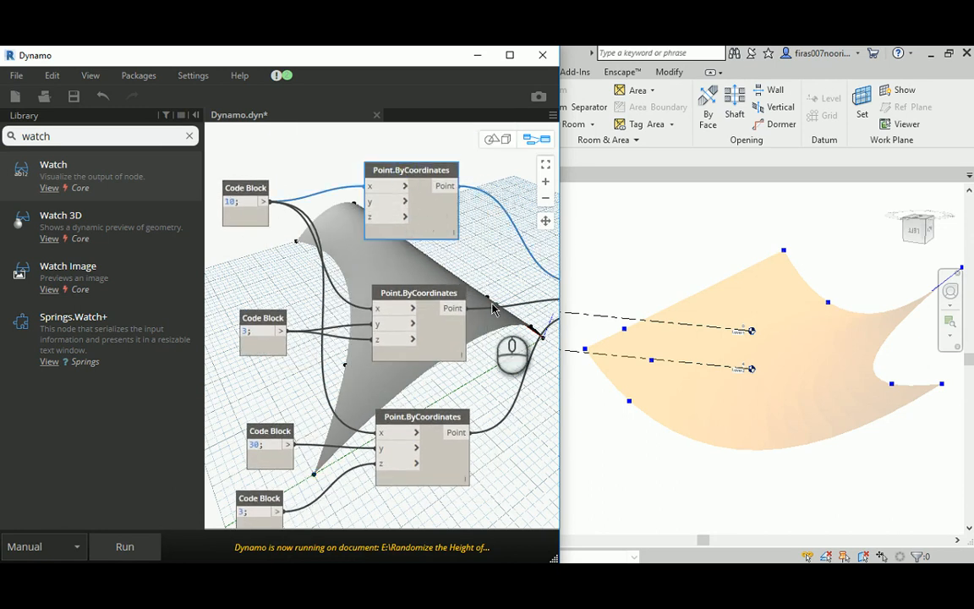
{"action": "left_click", "coordinate": [404, 292]}
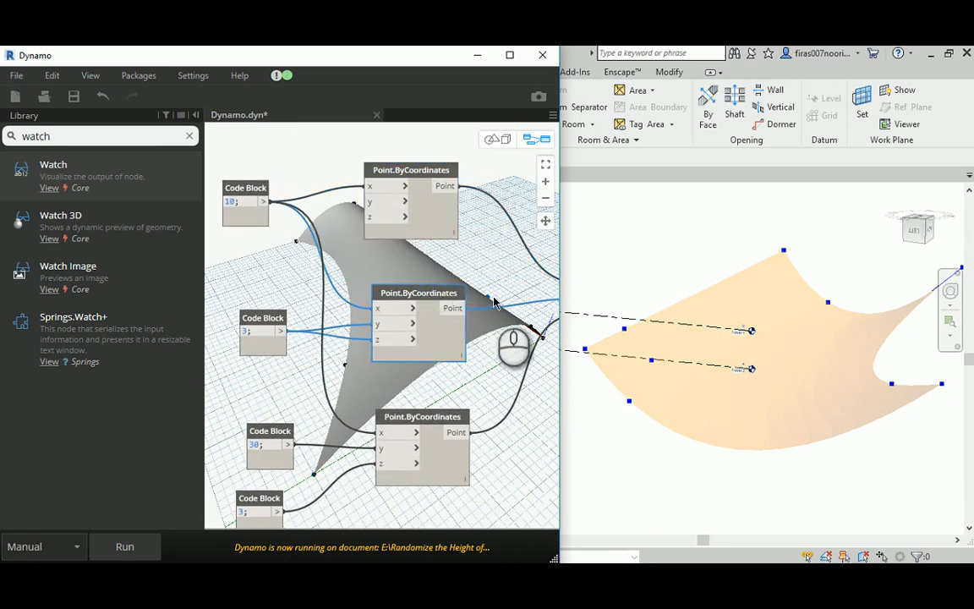
{"action": "left_click", "coordinate": [421, 419]}
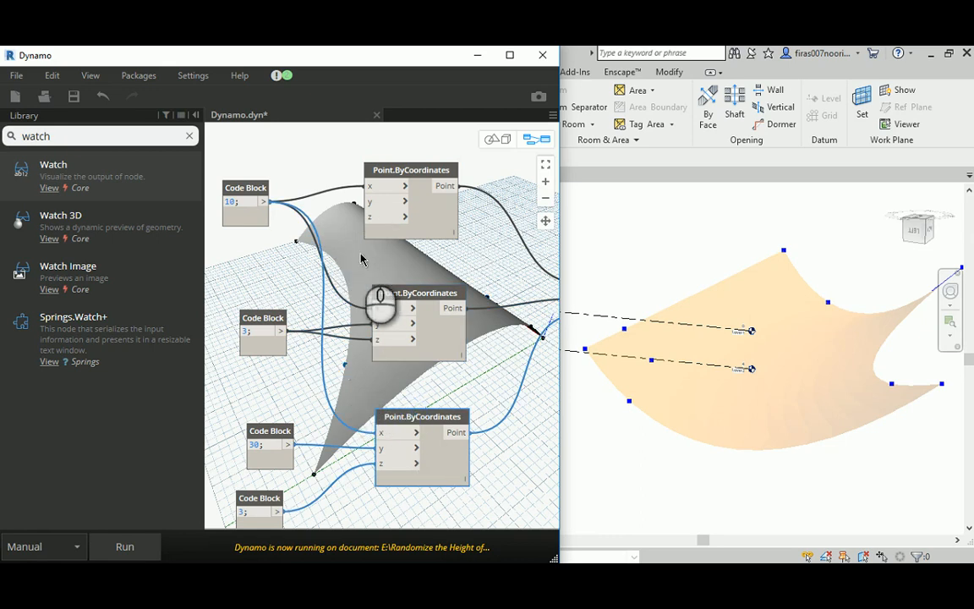
Step: Select each Point.ByCoordinates node in the lowest group, fed by the 50, 5 and 20 code blocks, to locate its point
{"action": "scroll", "coordinate": [353, 359], "scroll_direction": "down", "scroll_amount": 3}
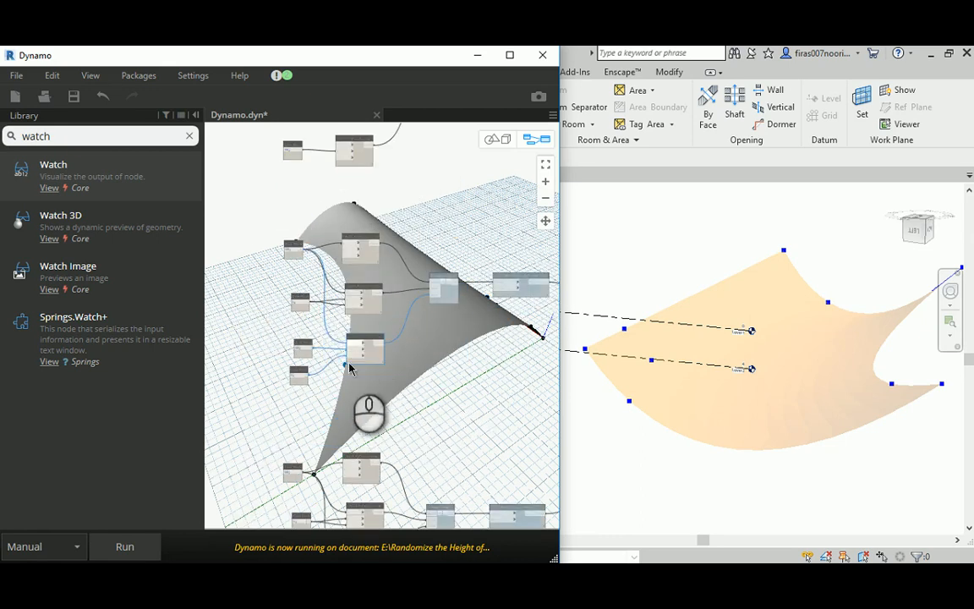
{"action": "scroll", "coordinate": [349, 366], "scroll_direction": "up", "scroll_amount": 5}
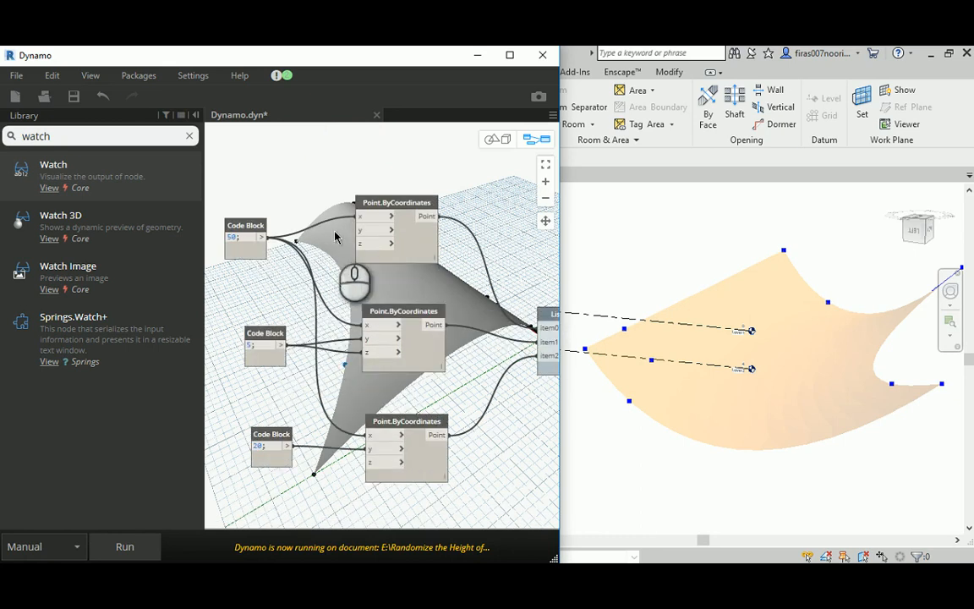
{"action": "middle_click_drag", "start_coordinate": [300, 252], "coordinate": [336, 283]}
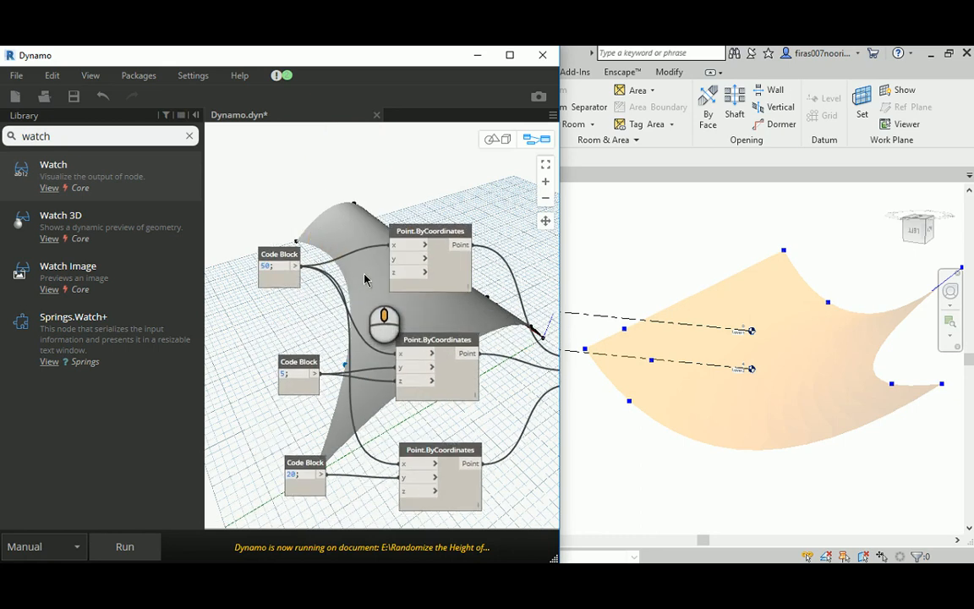
{"action": "left_click", "coordinate": [428, 230]}
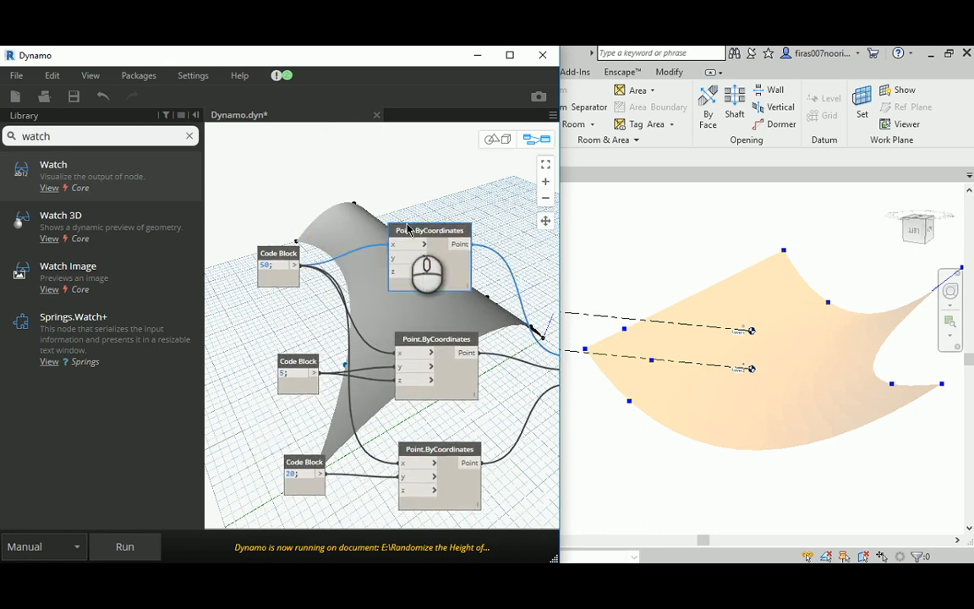
{"action": "left_click", "coordinate": [427, 338]}
{"action": "left_click", "coordinate": [440, 449]}
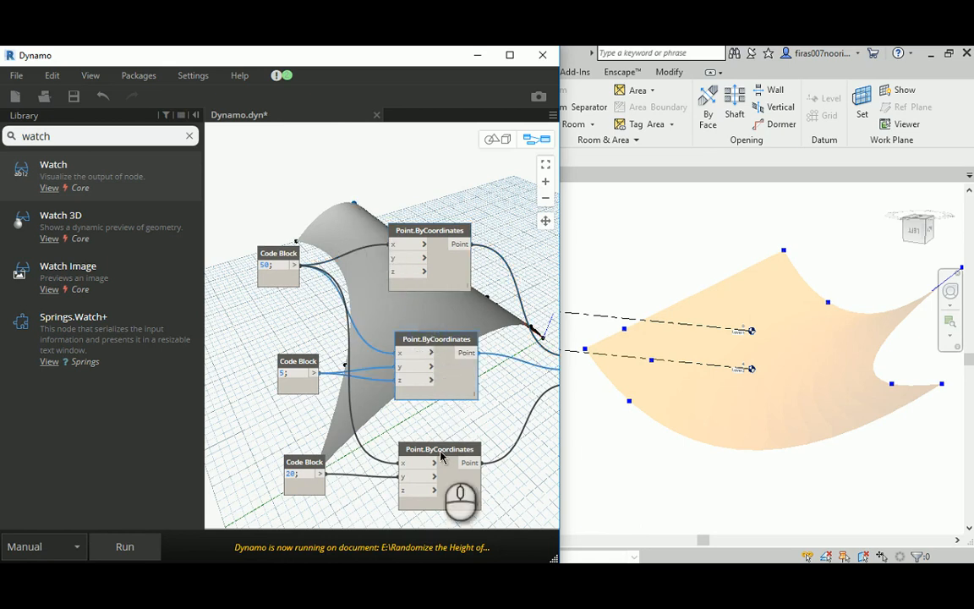
Step: Examine how the lowest group's points pass through List.Create into the NurbsCurve.ByPoints node
{"action": "scroll", "coordinate": [330, 271], "scroll_direction": "down", "scroll_amount": 2}
{"action": "scroll", "coordinate": [330, 271], "scroll_direction": "down", "scroll_amount": 3}
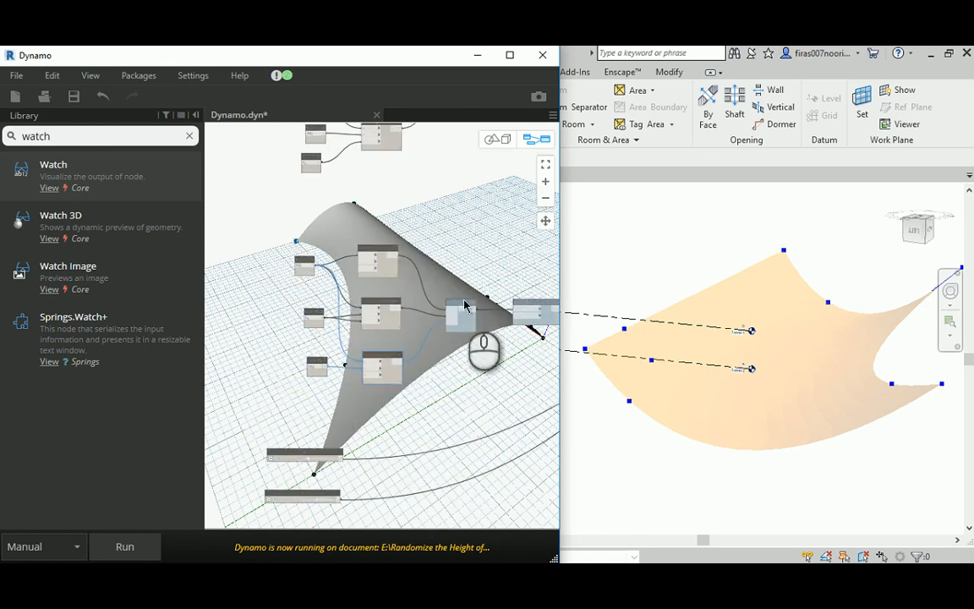
{"action": "scroll", "coordinate": [465, 306], "scroll_direction": "up", "scroll_amount": 5}
{"action": "scroll", "coordinate": [463, 266], "scroll_direction": "down", "scroll_amount": 4}
{"action": "middle_click_drag", "start_coordinate": [462, 264], "coordinate": [458, 270]}
{"action": "scroll", "coordinate": [458, 270], "scroll_direction": "up", "scroll_amount": 5}
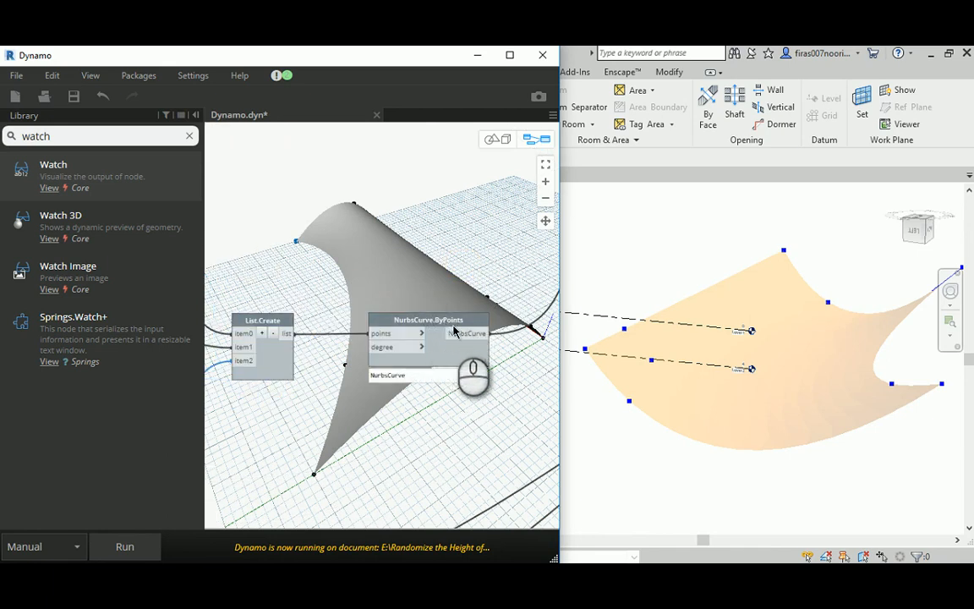
Step: Turn on the preview of each of the three NurbsCurve.ByPoints nodes so their curves show on the surface
{"action": "left_click", "coordinate": [447, 326]}
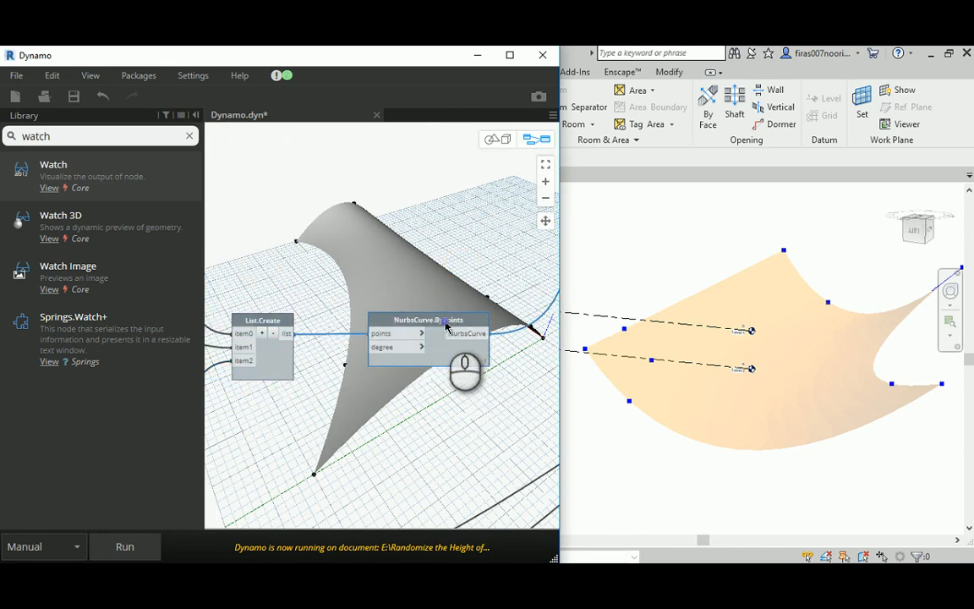
{"action": "right_click", "coordinate": [446, 327]}
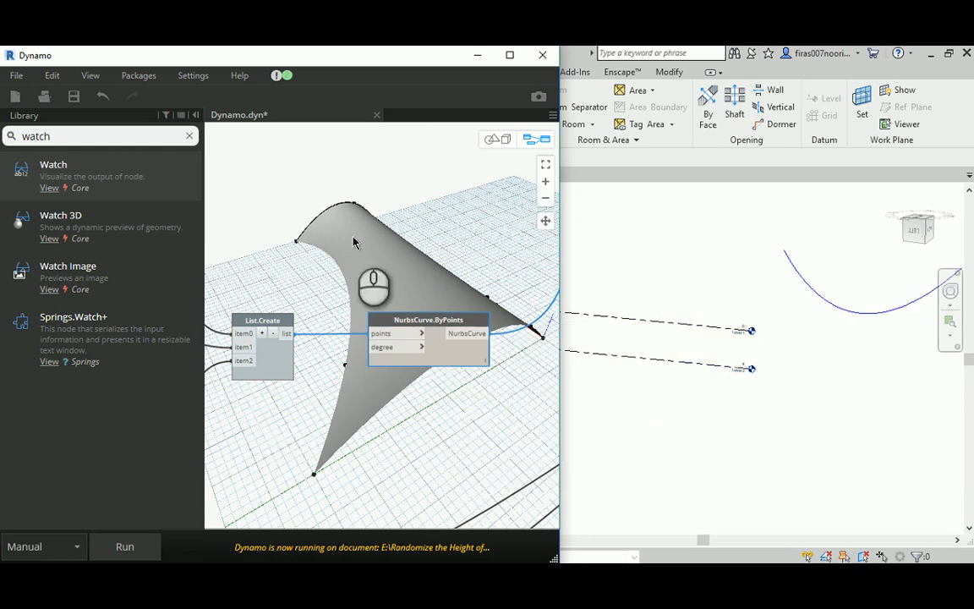
{"action": "middle_click_drag", "start_coordinate": [378, 200], "coordinate": [384, 423]}
{"action": "scroll", "coordinate": [389, 253], "scroll_direction": "down", "scroll_amount": 1}
{"action": "middle_click_drag", "start_coordinate": [389, 249], "coordinate": [367, 470]}
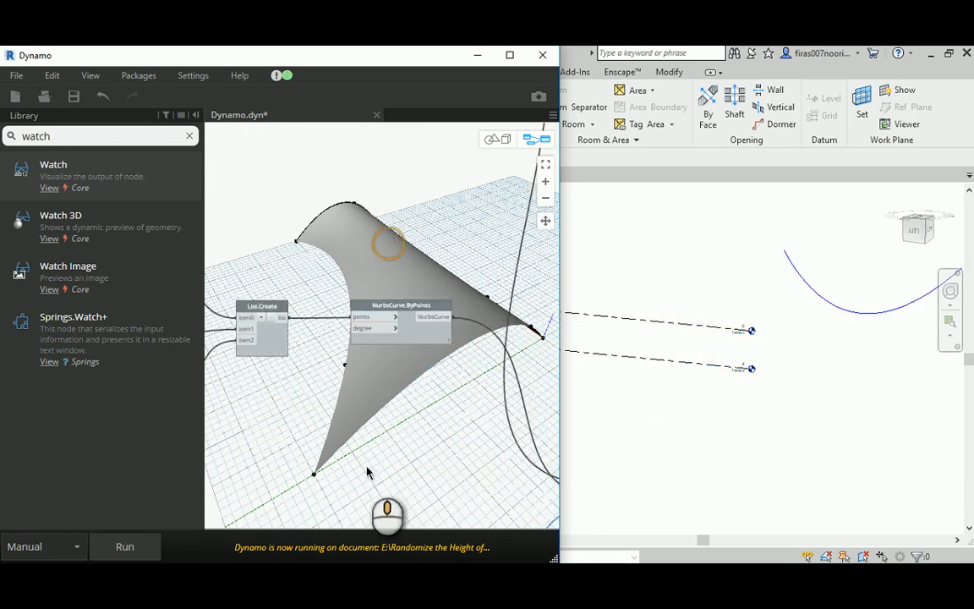
{"action": "left_click", "coordinate": [399, 305]}
{"action": "right_click", "coordinate": [400, 311]}
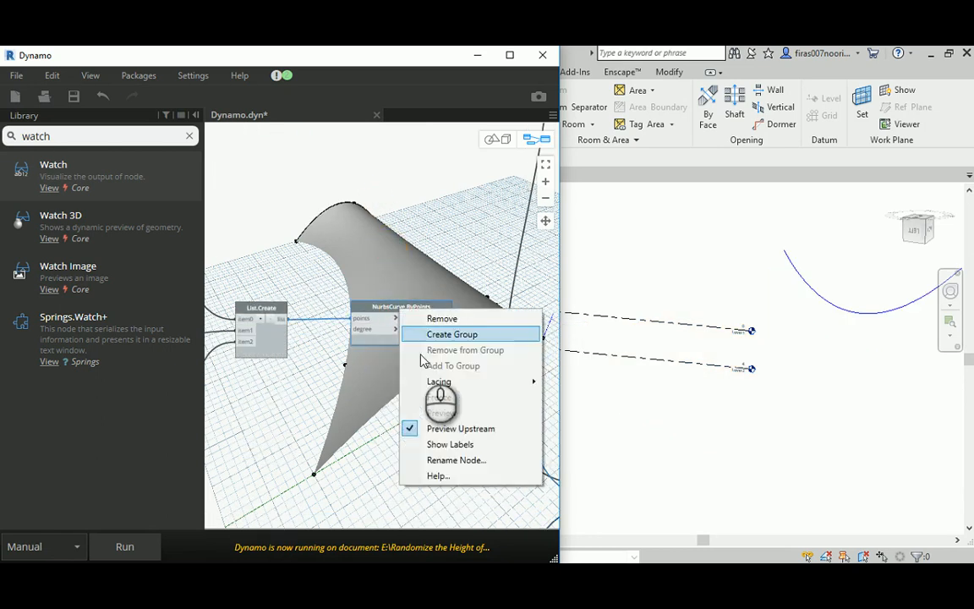
{"action": "left_click", "coordinate": [434, 409]}
{"action": "middle_click_drag", "start_coordinate": [406, 267], "coordinate": [355, 152]}
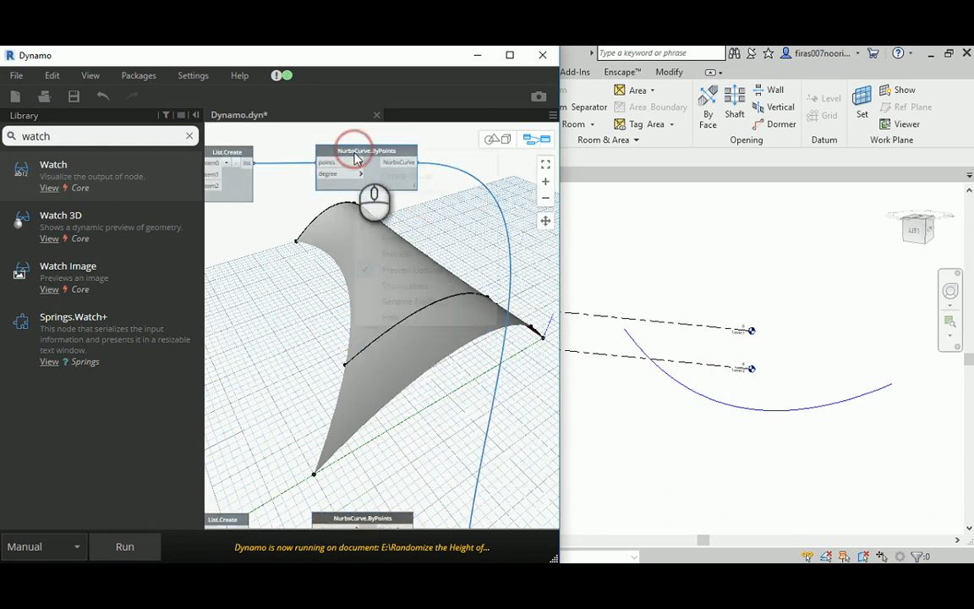
{"action": "right_click", "coordinate": [356, 152]}
{"action": "left_click", "coordinate": [378, 252]}
Step: Trace the three curves through List.Create into Surface.ByLoft and select that node to locate the lofted surface
{"action": "scroll", "coordinate": [335, 194], "scroll_direction": "down", "scroll_amount": 3}
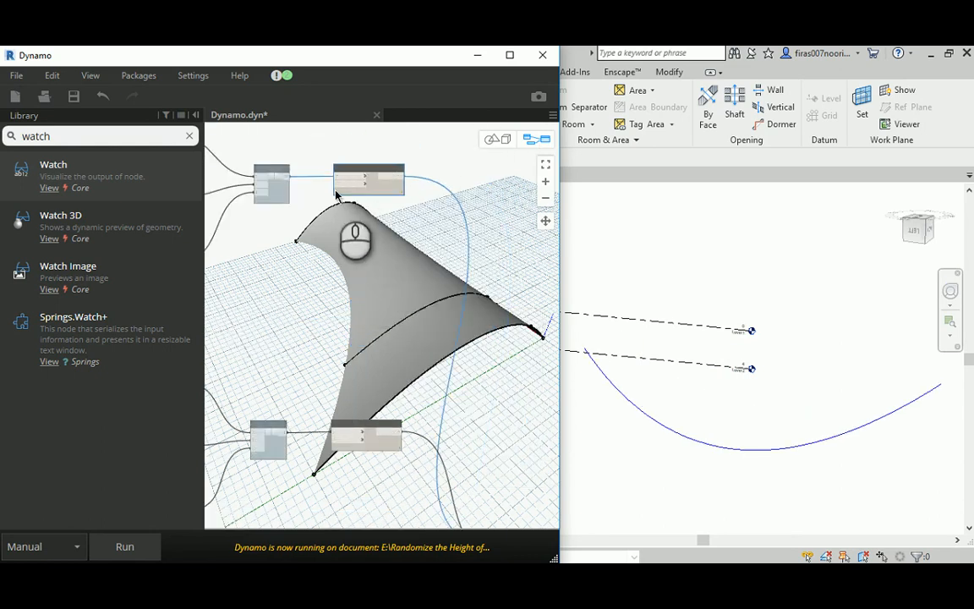
{"action": "scroll", "coordinate": [279, 179], "scroll_direction": "up", "scroll_amount": 5}
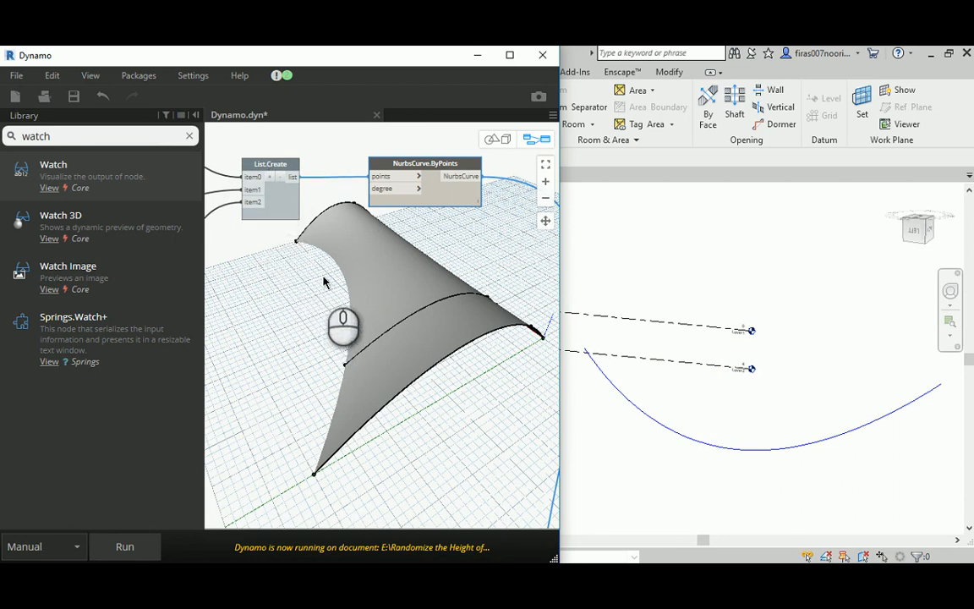
{"action": "scroll", "coordinate": [324, 283], "scroll_direction": "down", "scroll_amount": 3}
{"action": "scroll", "coordinate": [369, 211], "scroll_direction": "up", "scroll_amount": 4}
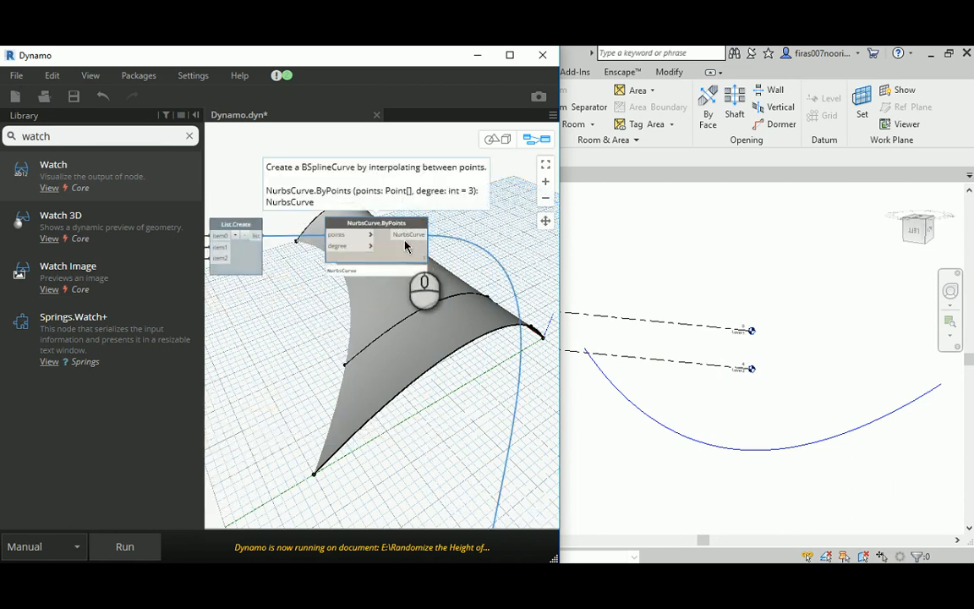
{"action": "scroll", "coordinate": [405, 246], "scroll_direction": "down", "scroll_amount": 5}
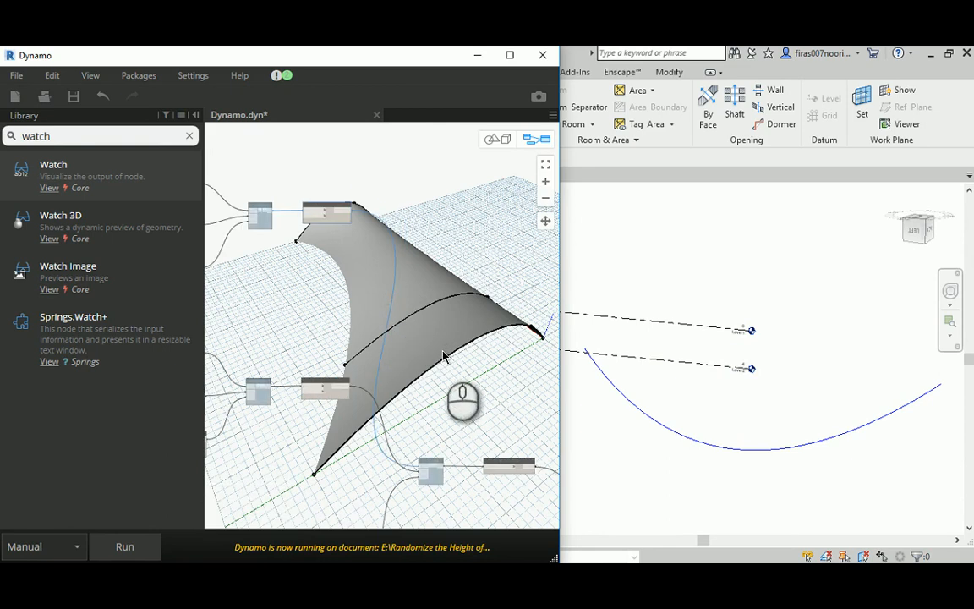
{"action": "scroll", "coordinate": [443, 356], "scroll_direction": "up", "scroll_amount": 5}
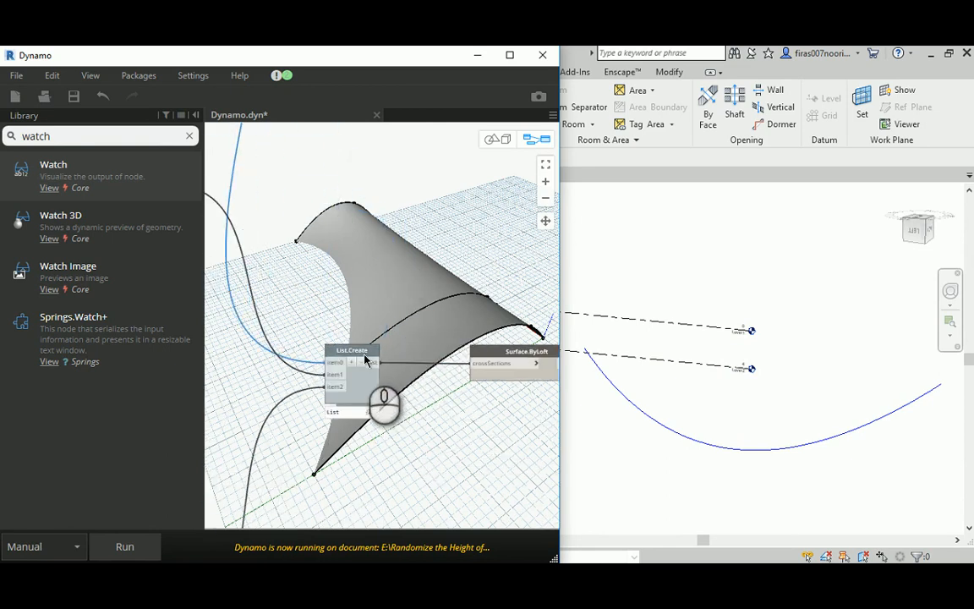
{"action": "middle_click_drag", "start_coordinate": [424, 381], "coordinate": [371, 287]}
{"action": "scroll", "coordinate": [281, 272], "scroll_direction": "up", "scroll_amount": 3}
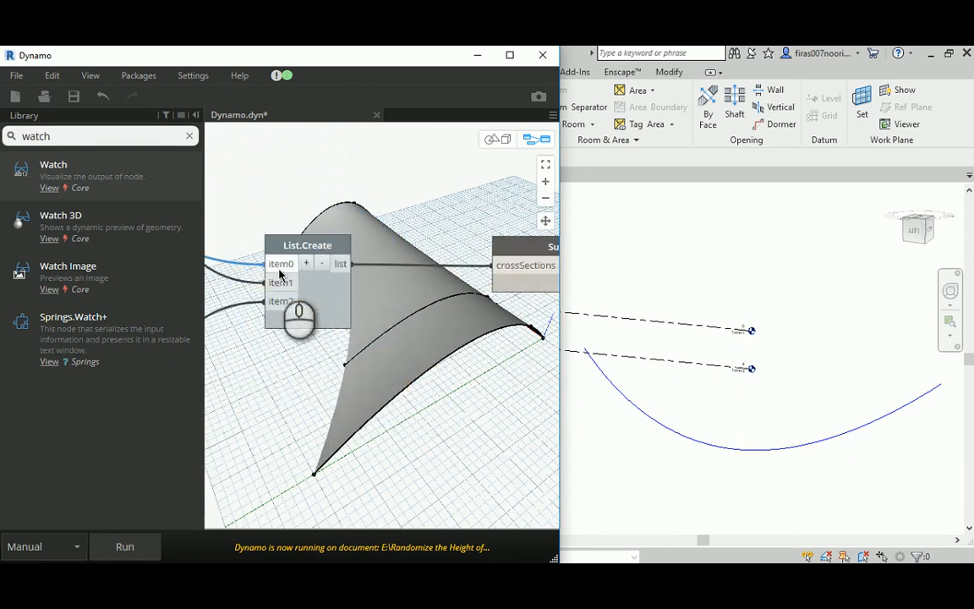
{"action": "middle_click_drag", "start_coordinate": [448, 304], "coordinate": [331, 300]}
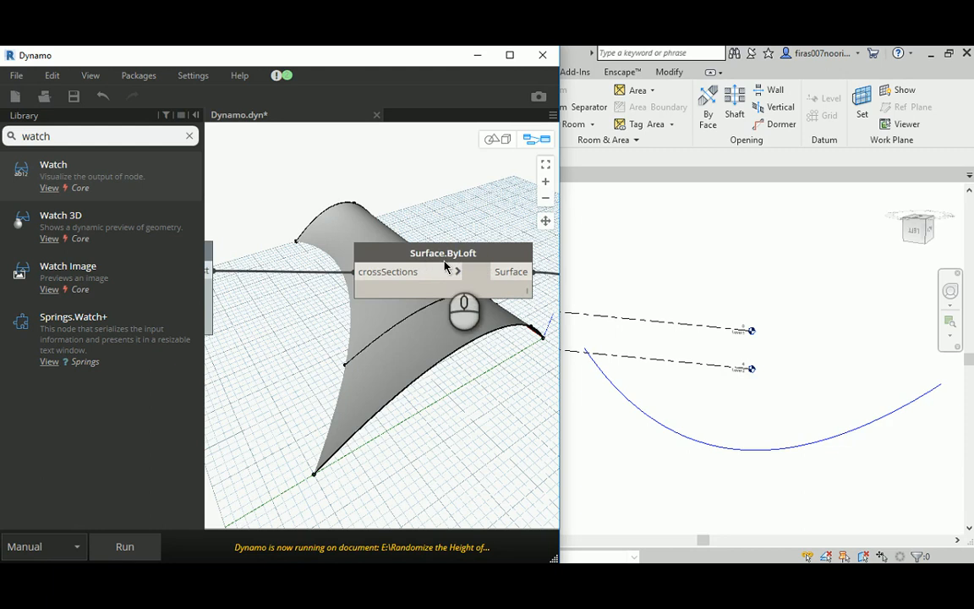
{"action": "left_click", "coordinate": [444, 263]}
{"action": "middle_click_drag", "start_coordinate": [464, 206], "coordinate": [389, 219]}
{"action": "scroll", "coordinate": [456, 196], "scroll_direction": "down", "scroll_amount": 3}
{"action": "scroll", "coordinate": [403, 276], "scroll_direction": "up", "scroll_amount": 1}
{"action": "scroll", "coordinate": [404, 274], "scroll_direction": "up", "scroll_amount": 1}
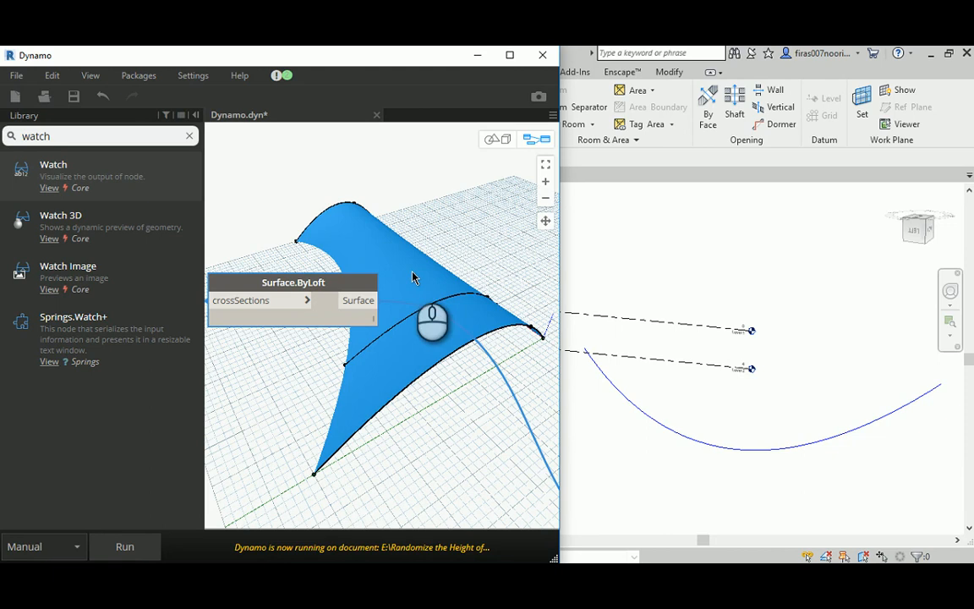
Step: Run the graph to regenerate the lofted surface and its curves in the Revit view
{"action": "middle_click_drag", "start_coordinate": [719, 333], "coordinate": [732, 374]}
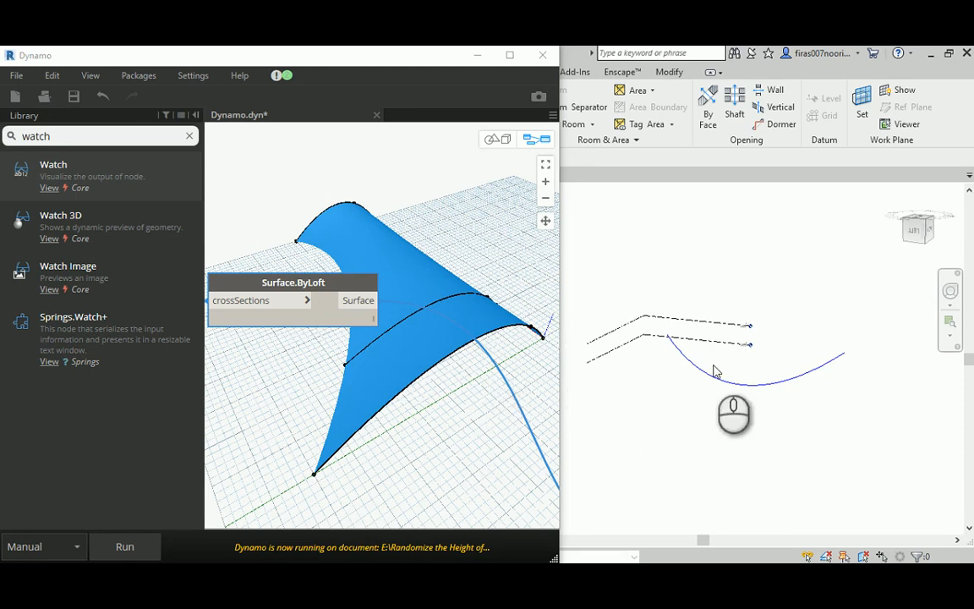
{"action": "middle_click_drag", "start_coordinate": [714, 371], "coordinate": [741, 403]}
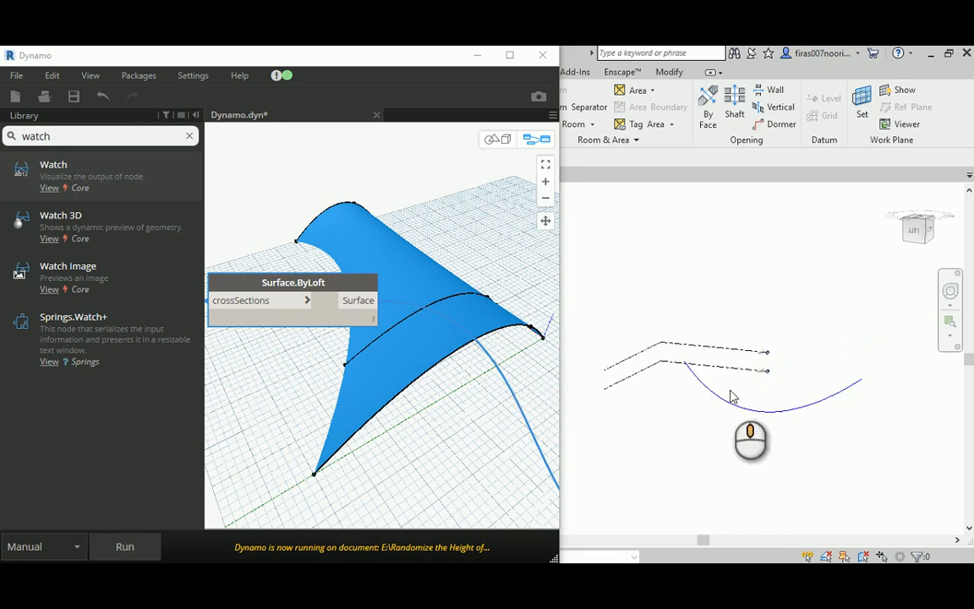
{"action": "scroll", "coordinate": [743, 369], "scroll_direction": "up", "scroll_amount": 2}
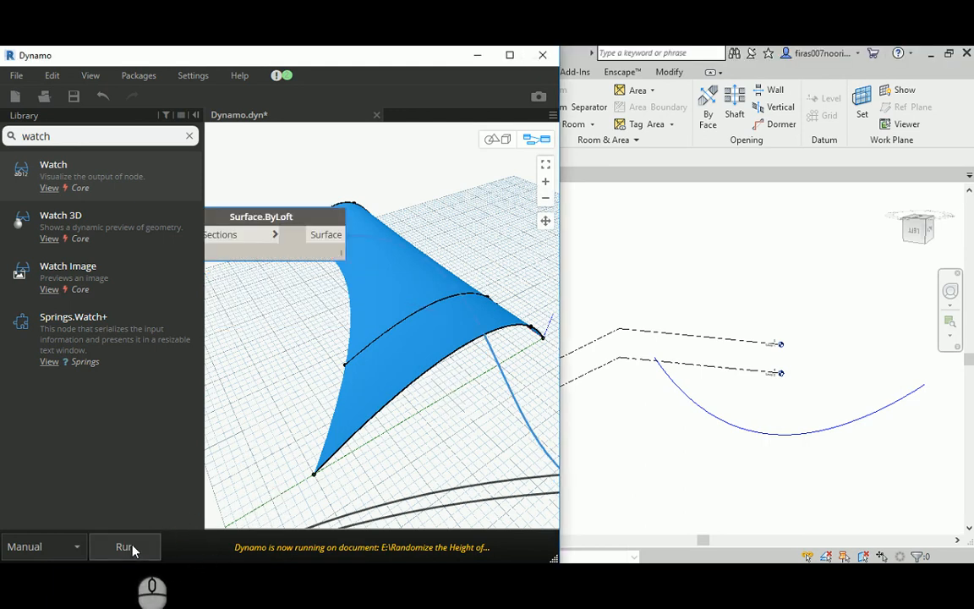
{"action": "left_click", "coordinate": [126, 546]}
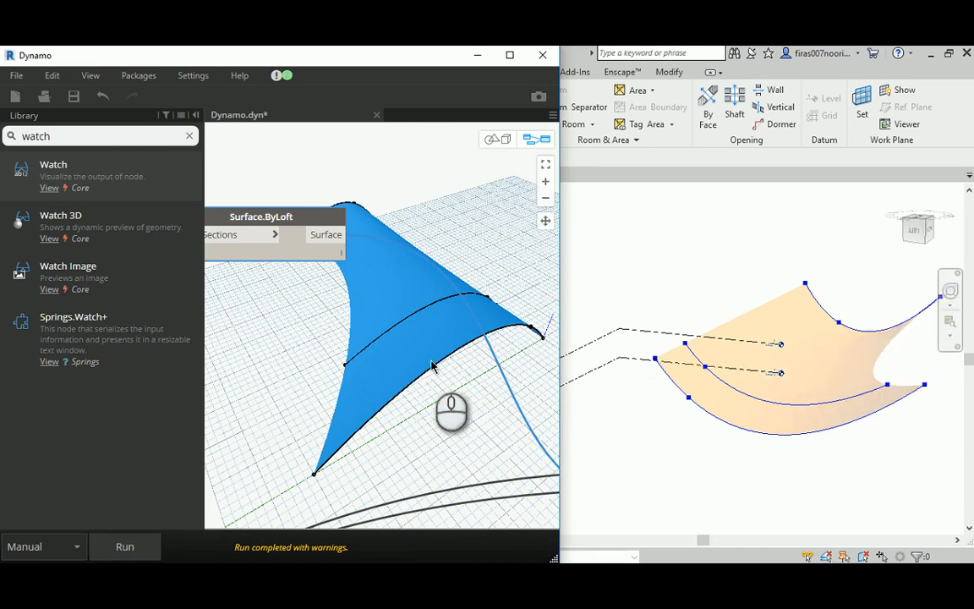
Step: Select the 016 surface-dividing node and read its inputs, outputs and description
{"action": "left_click", "coordinate": [403, 374]}
{"action": "middle_click_drag", "start_coordinate": [403, 374], "coordinate": [362, 342]}
{"action": "scroll", "coordinate": [361, 342], "scroll_direction": "down", "scroll_amount": 1}
{"action": "middle_click_drag", "start_coordinate": [452, 336], "coordinate": [309, 317]}
{"action": "scroll", "coordinate": [312, 315], "scroll_direction": "up", "scroll_amount": 4}
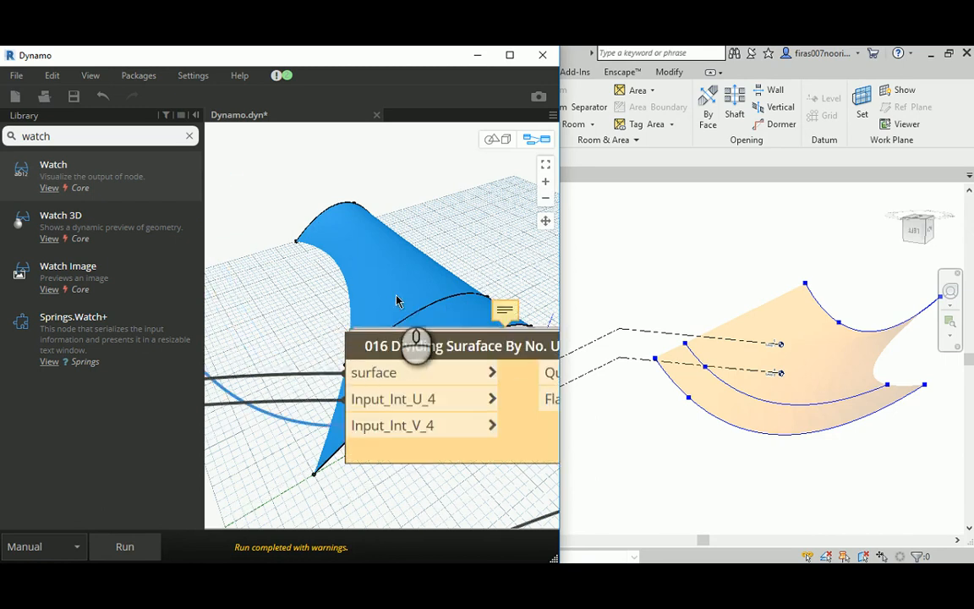
{"action": "middle_click_drag", "start_coordinate": [397, 300], "coordinate": [402, 267]}
{"action": "left_click", "coordinate": [438, 310]}
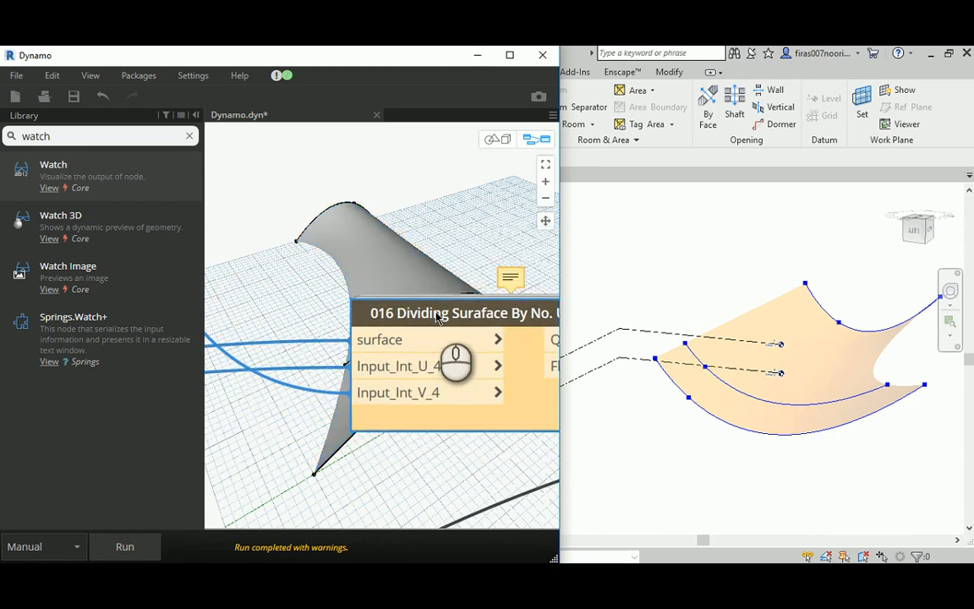
{"action": "middle_click_drag", "start_coordinate": [462, 319], "coordinate": [306, 222]}
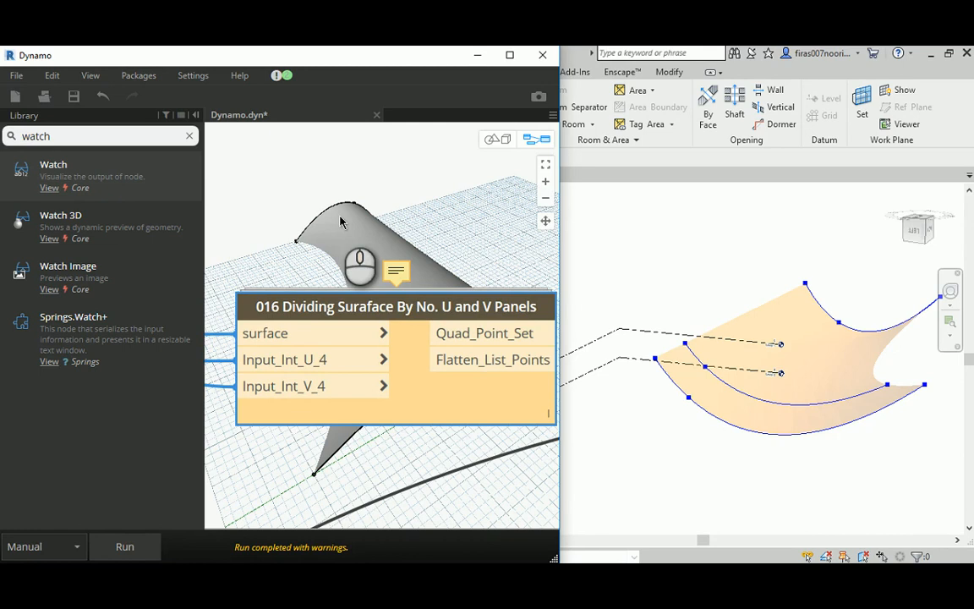
{"action": "scroll", "coordinate": [415, 308], "scroll_direction": "down", "scroll_amount": 4}
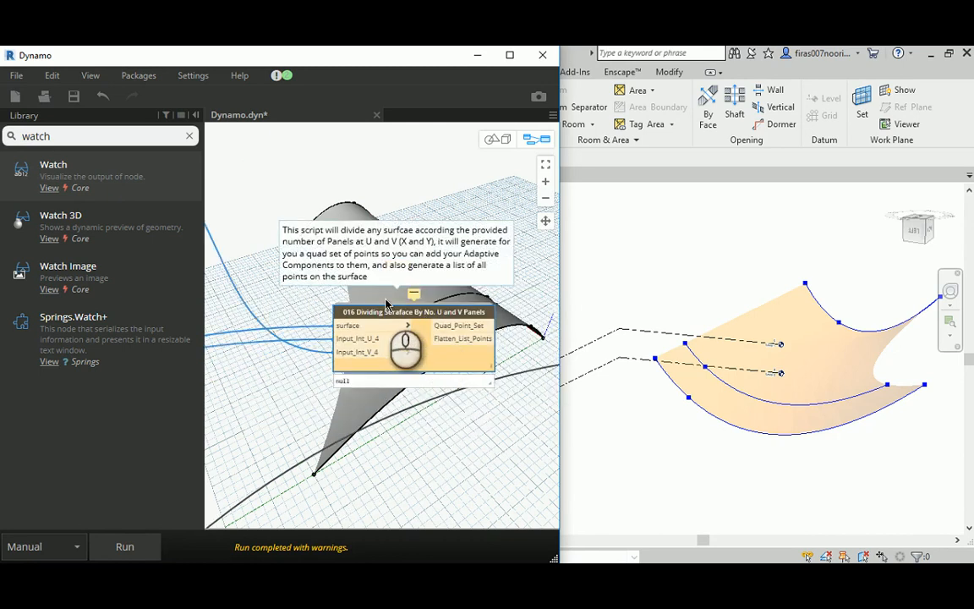
Step: Move the Surface.ByLoft output connection from Input_Int_V_4 to the surface input of the 016 dividing node
{"action": "middle_click_drag", "start_coordinate": [273, 239], "coordinate": [434, 321]}
{"action": "scroll", "coordinate": [298, 283], "scroll_direction": "down", "scroll_amount": 3}
{"action": "middle_click_drag", "start_coordinate": [296, 283], "coordinate": [457, 286]}
{"action": "middle_click_drag", "start_coordinate": [394, 265], "coordinate": [309, 216]}
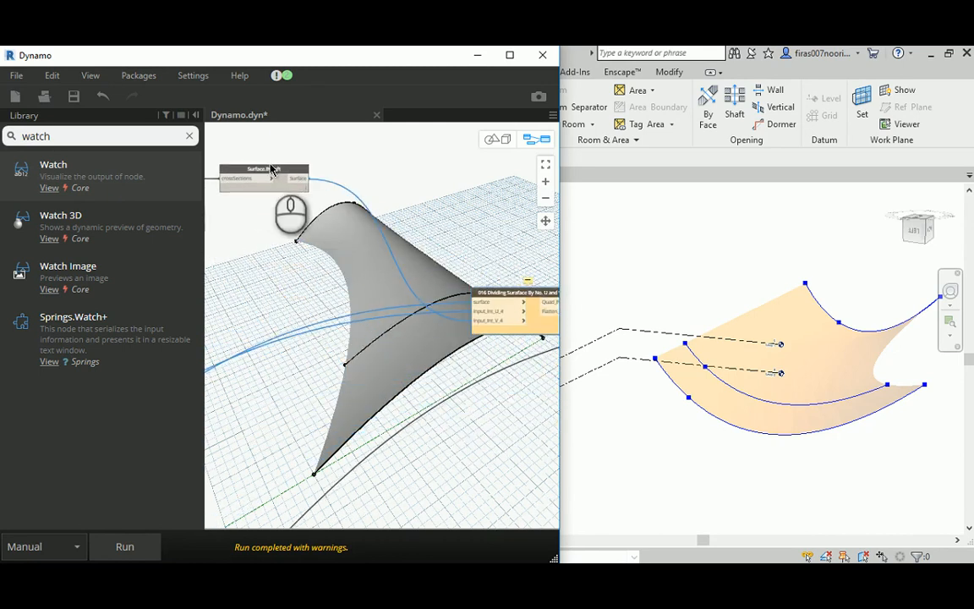
{"action": "left_click", "coordinate": [274, 171]}
{"action": "scroll", "coordinate": [474, 347], "scroll_direction": "up", "scroll_amount": 5}
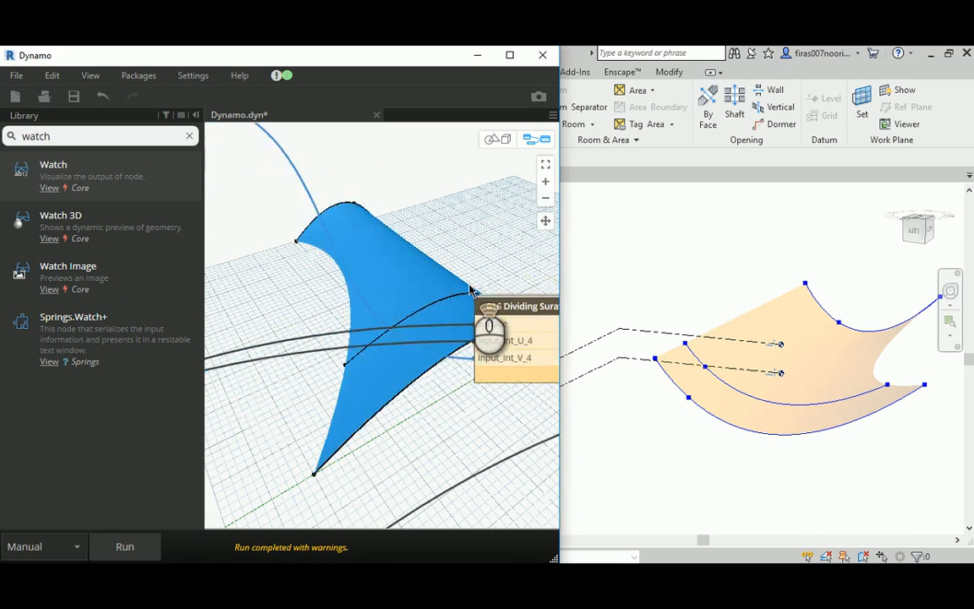
{"action": "left_click", "coordinate": [488, 371]}
{"action": "left_click", "coordinate": [450, 388]}
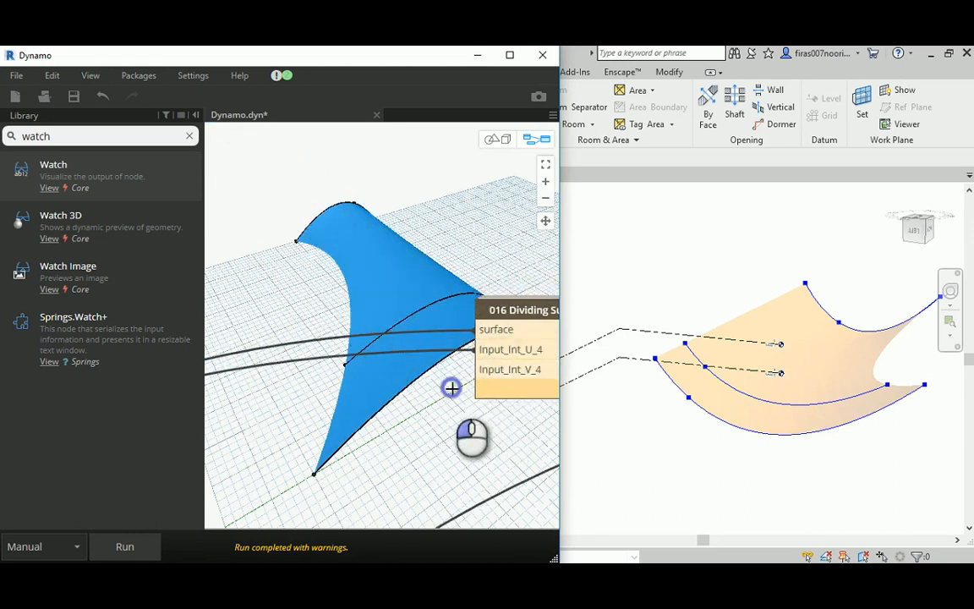
{"action": "scroll", "coordinate": [420, 293], "scroll_direction": "down", "scroll_amount": 4}
{"action": "middle_click_drag", "start_coordinate": [296, 233], "coordinate": [334, 283]}
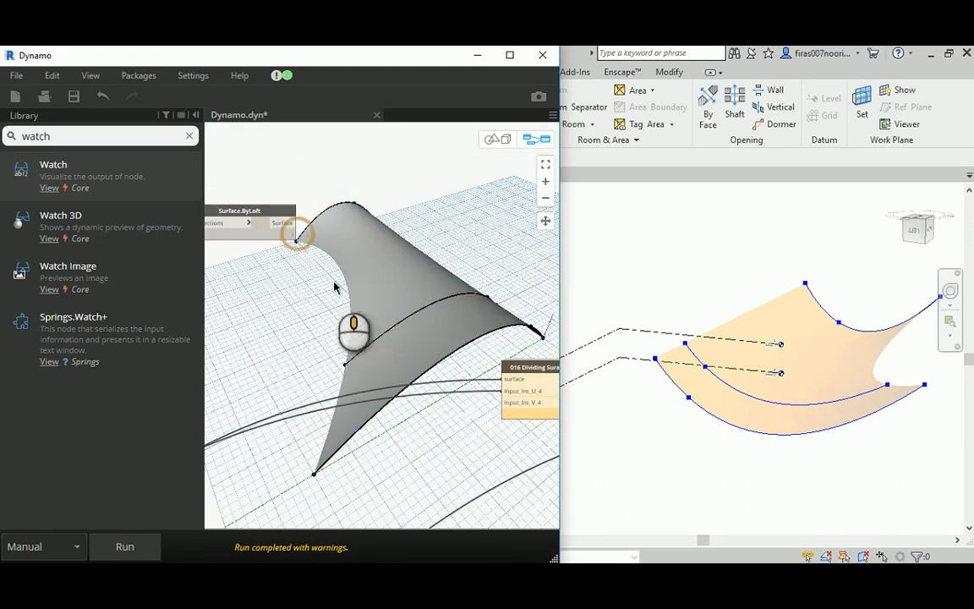
{"action": "left_click", "coordinate": [286, 225]}
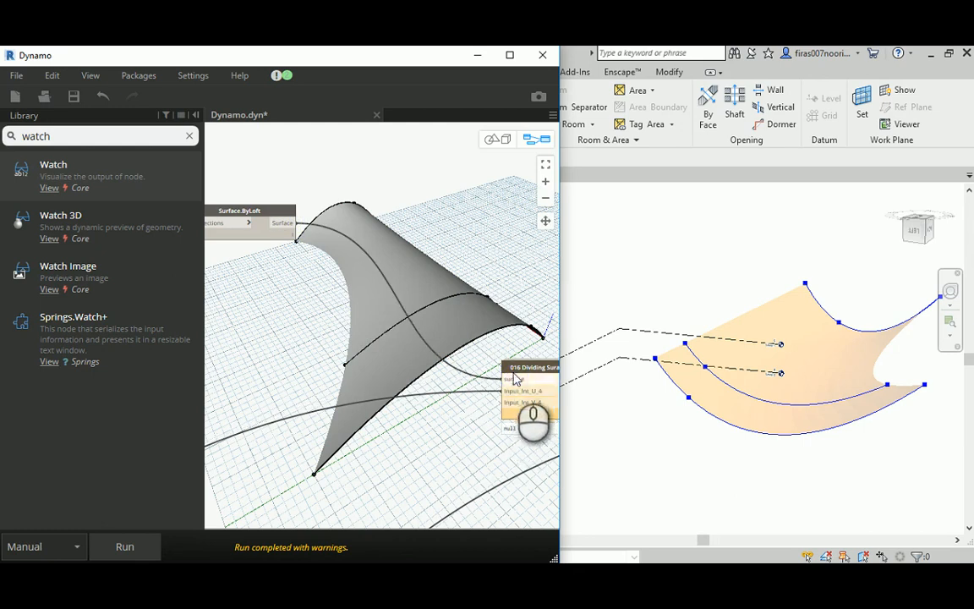
{"action": "left_click", "coordinate": [514, 380]}
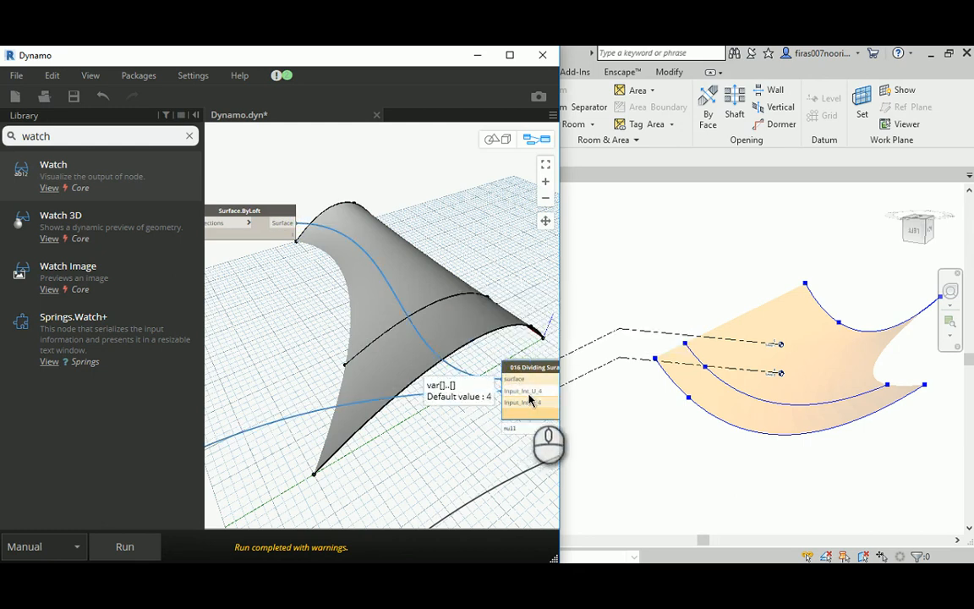
Step: Connect the V slider's output to the Input_Int_V_4 input of the 016 dividing node
{"action": "scroll", "coordinate": [482, 365], "scroll_direction": "down", "scroll_amount": 4}
{"action": "middle_click_drag", "start_coordinate": [313, 431], "coordinate": [506, 278]}
{"action": "scroll", "coordinate": [473, 325], "scroll_direction": "down", "scroll_amount": 1}
{"action": "middle_click_drag", "start_coordinate": [359, 365], "coordinate": [528, 325]}
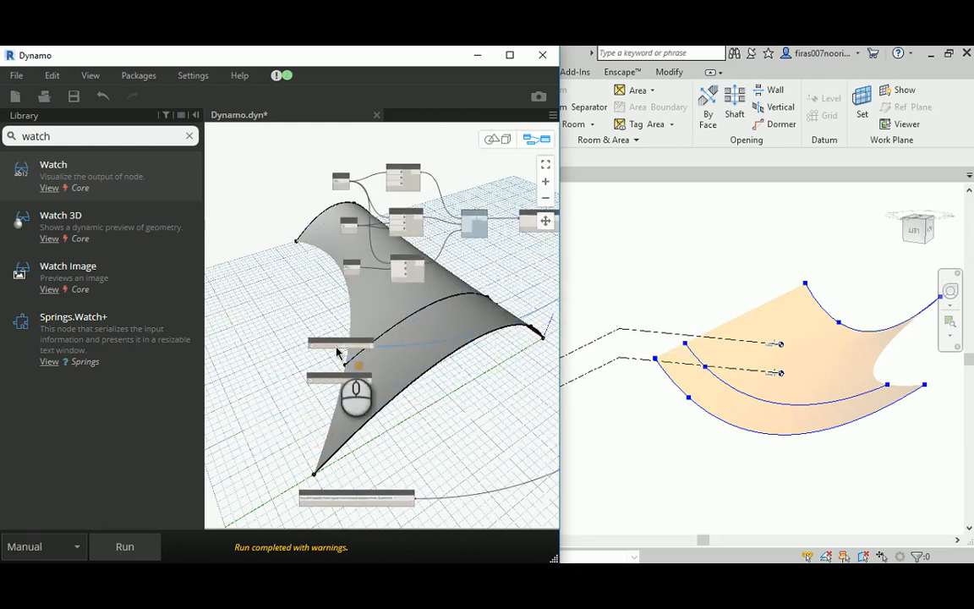
{"action": "scroll", "coordinate": [336, 352], "scroll_direction": "up", "scroll_amount": 5}
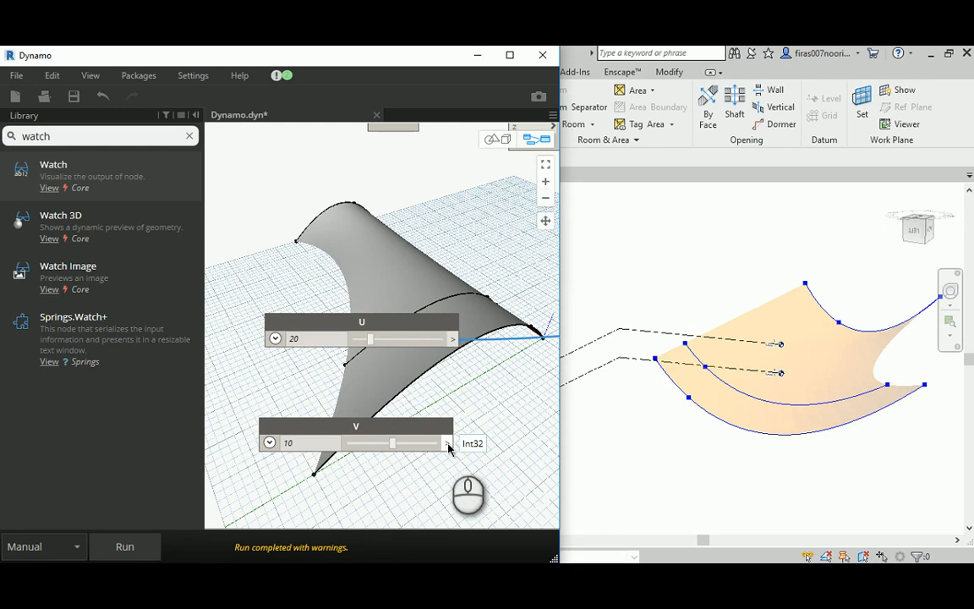
{"action": "left_click", "coordinate": [450, 443]}
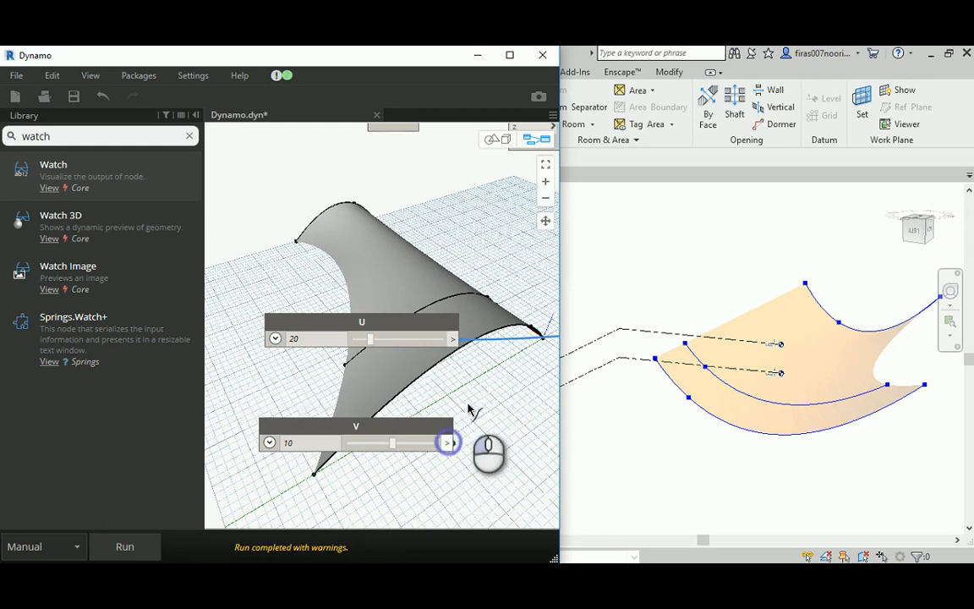
{"action": "scroll", "coordinate": [471, 380], "scroll_direction": "down", "scroll_amount": 2}
{"action": "middle_click_drag", "start_coordinate": [509, 357], "coordinate": [303, 401]}
{"action": "middle_click_drag", "start_coordinate": [489, 361], "coordinate": [415, 335]}
{"action": "scroll", "coordinate": [330, 324], "scroll_direction": "up", "scroll_amount": 4}
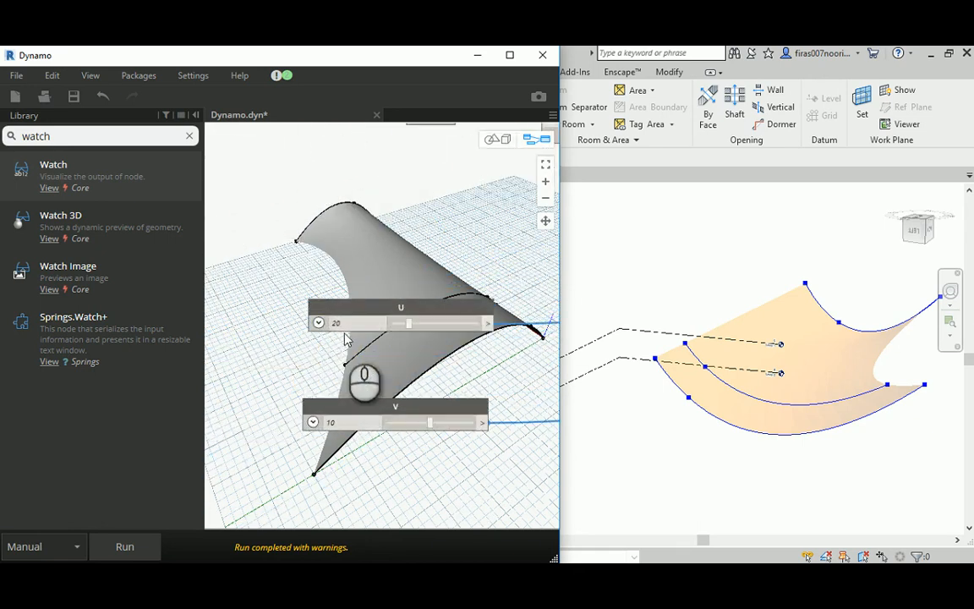
Step: Set the U slider to 10 and run the graph to generate the division points on the surface
{"action": "left_click", "coordinate": [348, 321]}
{"action": "type", "text": "10"}
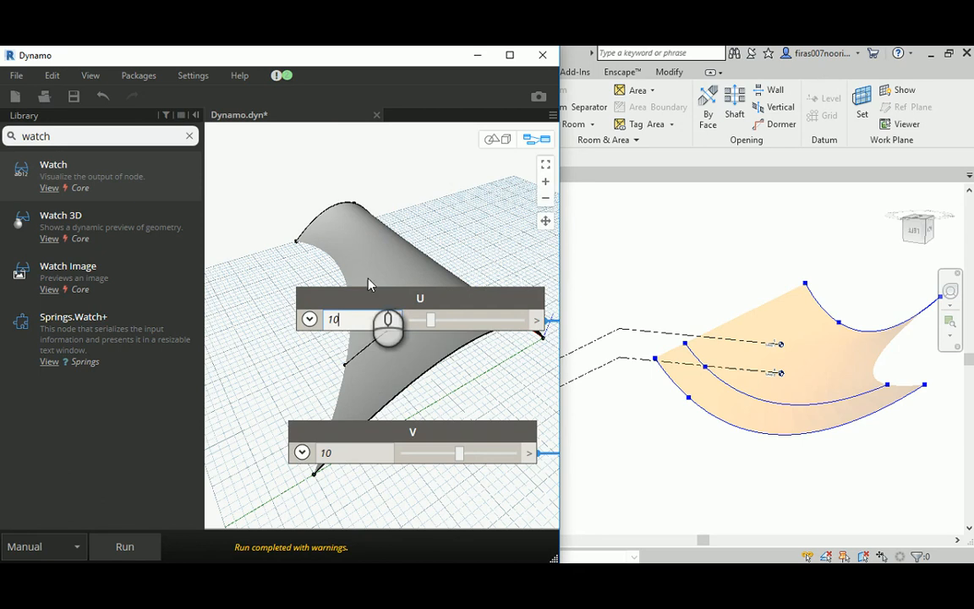
{"action": "key", "text": "Return"}
{"action": "left_click", "coordinate": [128, 547]}
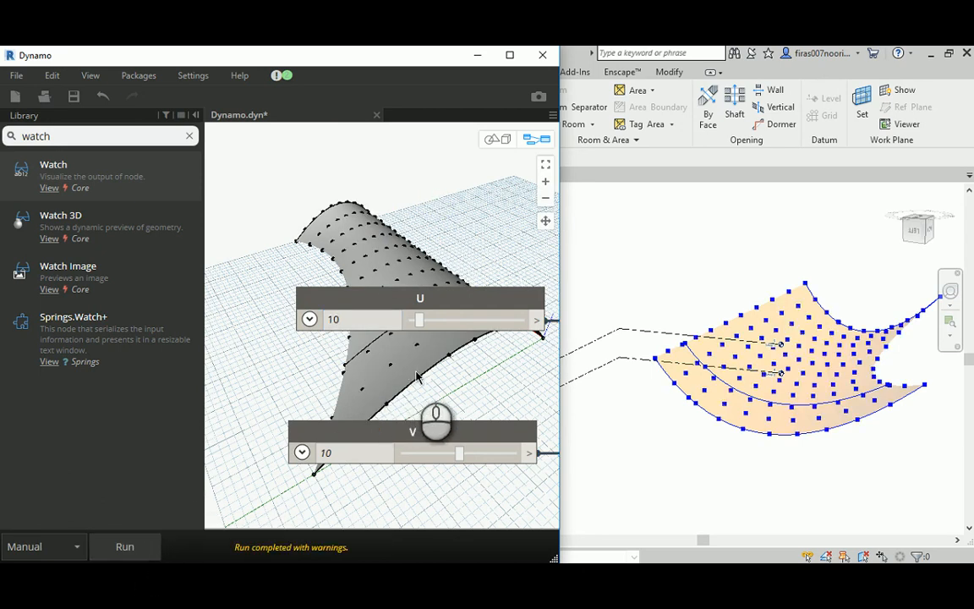
Step: Find the 016 surface-dividing node, select it and examine its Quad_Point_Set and Flatten_List_Points outputs
{"action": "scroll", "coordinate": [416, 378], "scroll_direction": "down", "scroll_amount": 5}
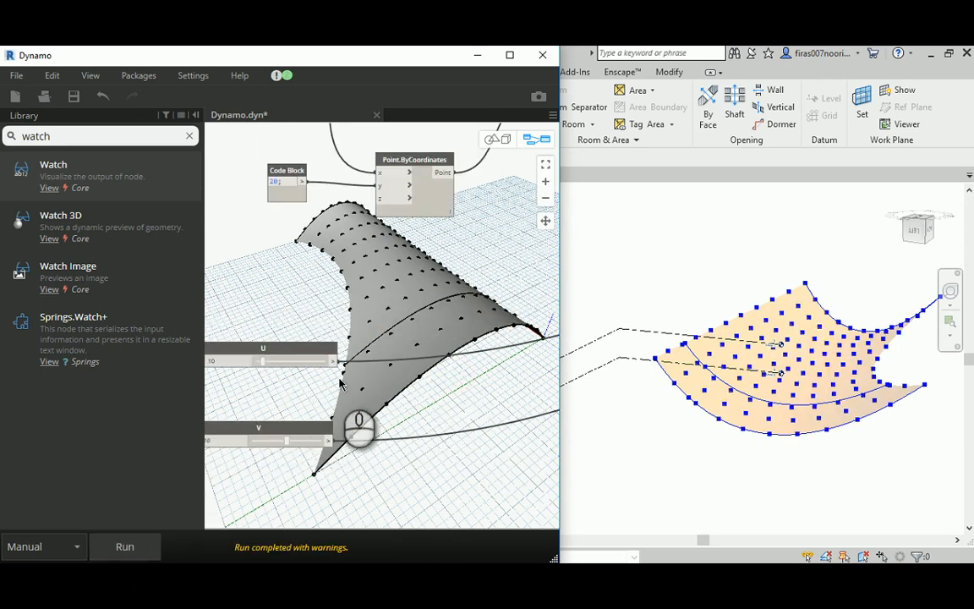
{"action": "scroll", "coordinate": [339, 378], "scroll_direction": "down", "scroll_amount": 4}
{"action": "middle_click_drag", "start_coordinate": [509, 320], "coordinate": [284, 363]}
{"action": "middle_click_drag", "start_coordinate": [453, 317], "coordinate": [399, 359]}
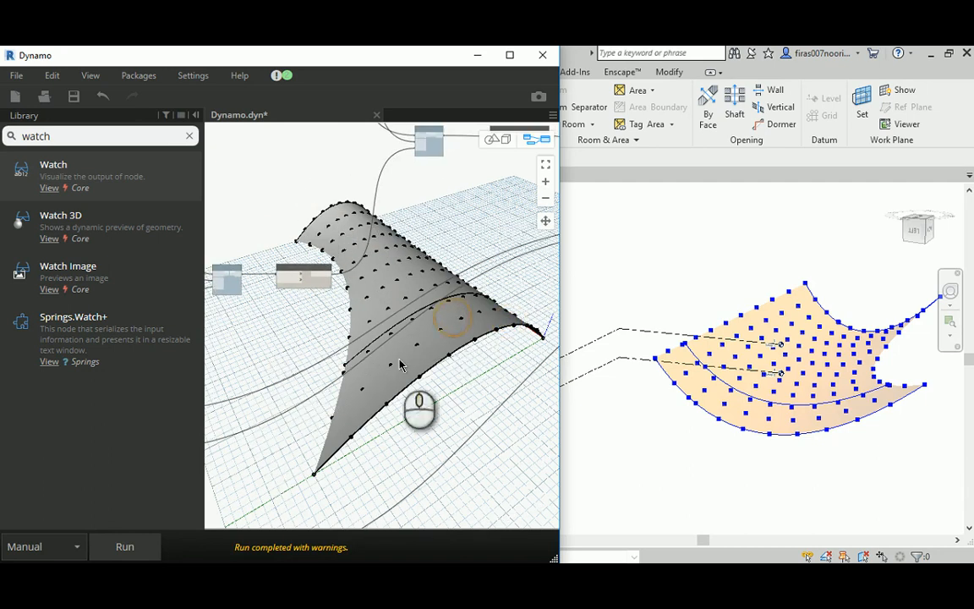
{"action": "left_click", "coordinate": [430, 322]}
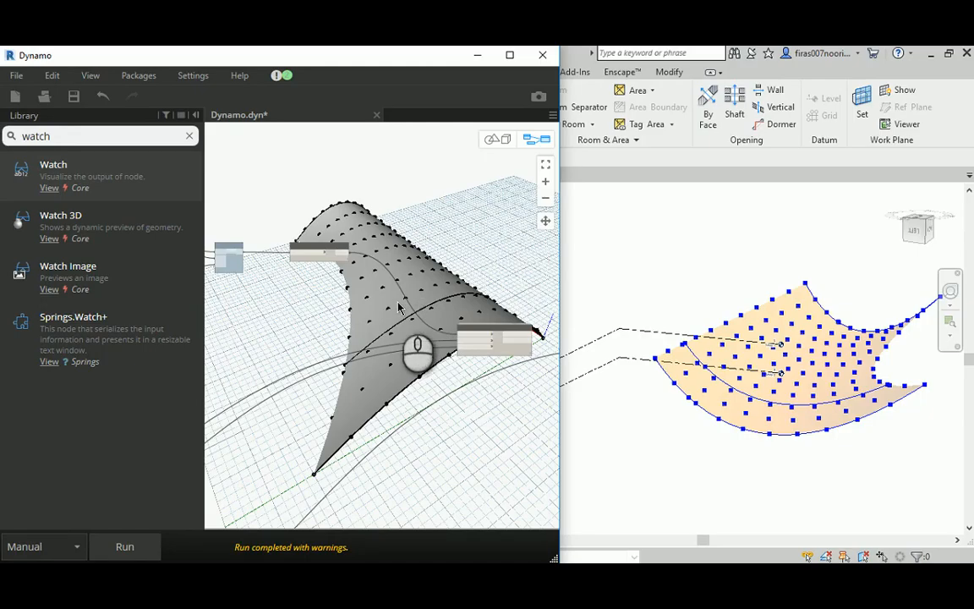
{"action": "middle_click_drag", "start_coordinate": [471, 307], "coordinate": [368, 272]}
{"action": "scroll", "coordinate": [393, 290], "scroll_direction": "up", "scroll_amount": 5}
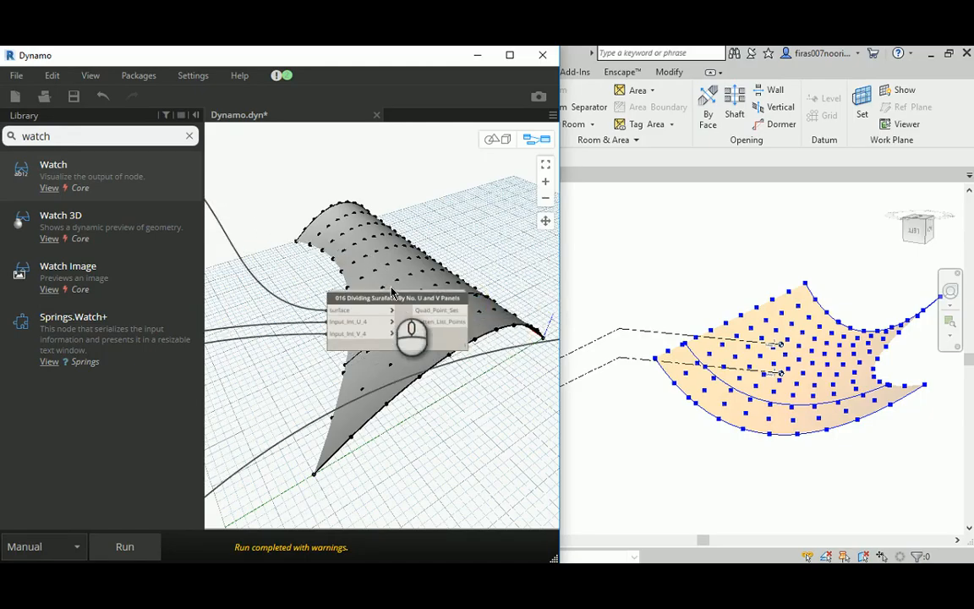
{"action": "scroll", "coordinate": [392, 292], "scroll_direction": "up", "scroll_amount": 3}
{"action": "left_click", "coordinate": [392, 301]}
{"action": "middle_click_drag", "start_coordinate": [441, 247], "coordinate": [372, 222]}
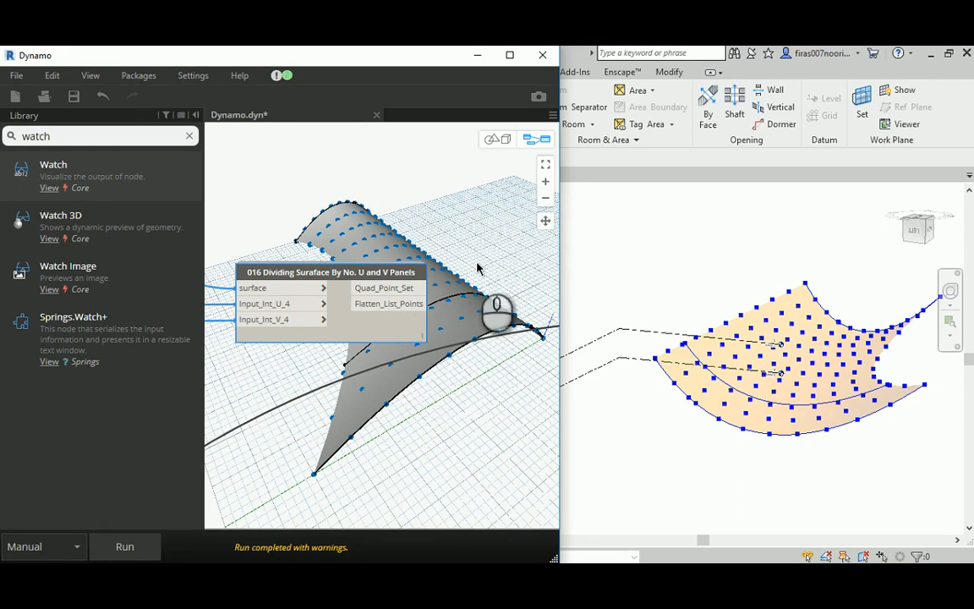
Step: Examine the AdaptiveComponent.ByPoints node's inputs and the Family Types node that supplies its familyType input
{"action": "scroll", "coordinate": [410, 273], "scroll_direction": "down", "scroll_amount": 3}
{"action": "middle_click_drag", "start_coordinate": [406, 272], "coordinate": [330, 258]}
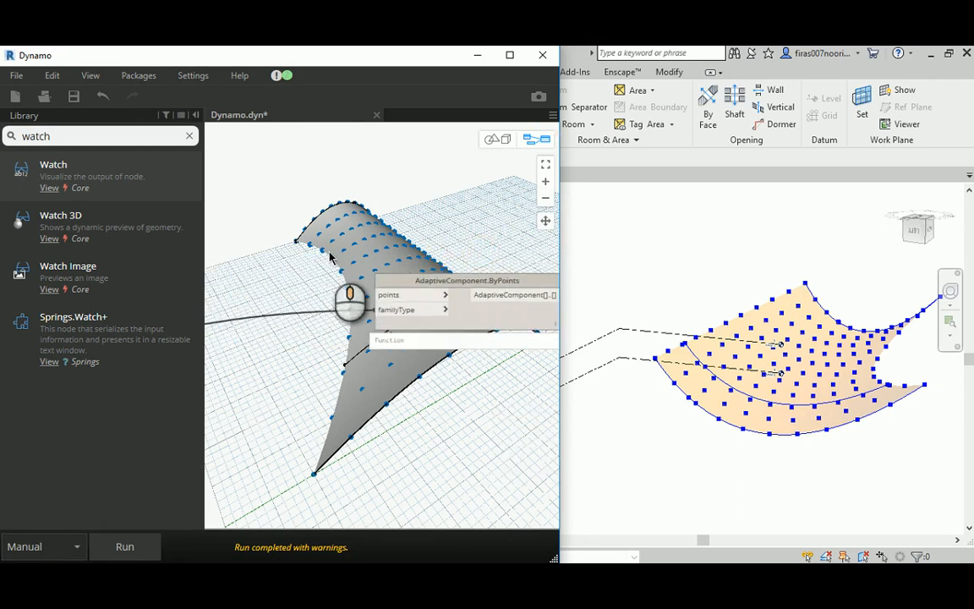
{"action": "left_click", "coordinate": [476, 287]}
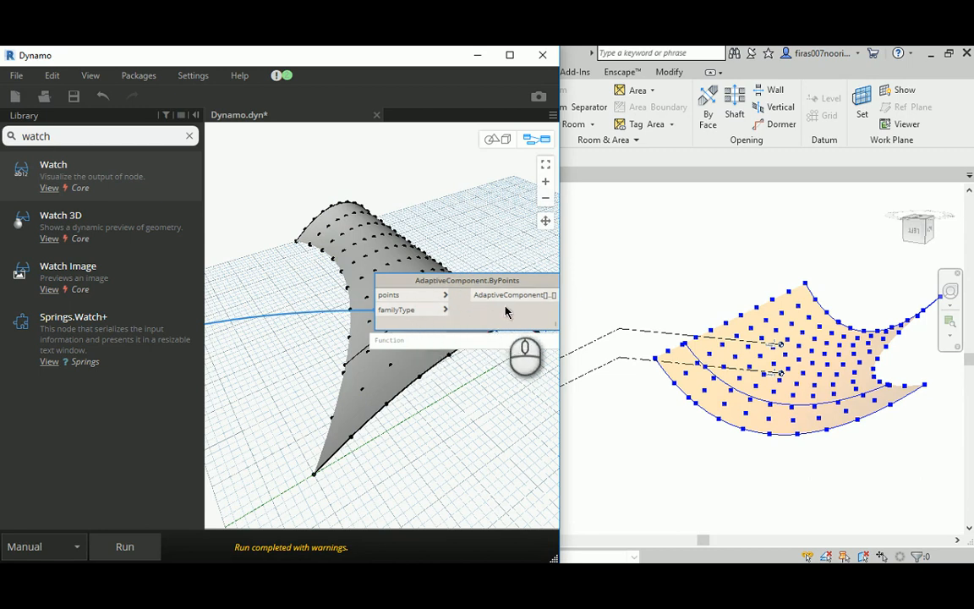
{"action": "scroll", "coordinate": [439, 309], "scroll_direction": "down", "scroll_amount": 5}
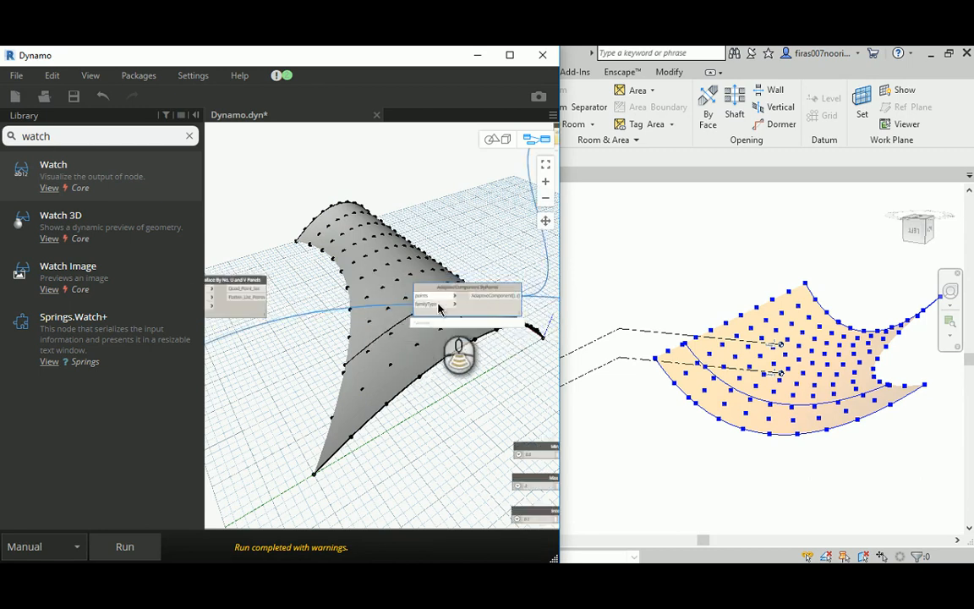
{"action": "middle_click_drag", "start_coordinate": [302, 365], "coordinate": [404, 333]}
{"action": "middle_click_drag", "start_coordinate": [277, 369], "coordinate": [479, 265]}
{"action": "middle_click_drag", "start_coordinate": [302, 366], "coordinate": [473, 323]}
{"action": "scroll", "coordinate": [307, 337], "scroll_direction": "up", "scroll_amount": 5}
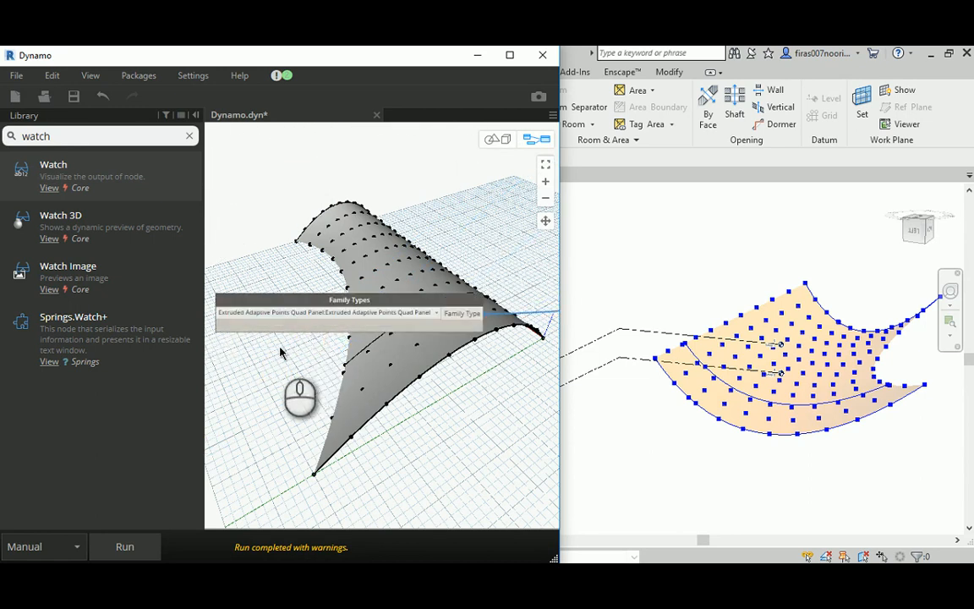
{"action": "scroll", "coordinate": [258, 346], "scroll_direction": "up", "scroll_amount": 4}
{"action": "middle_click_drag", "start_coordinate": [290, 338], "coordinate": [371, 349]}
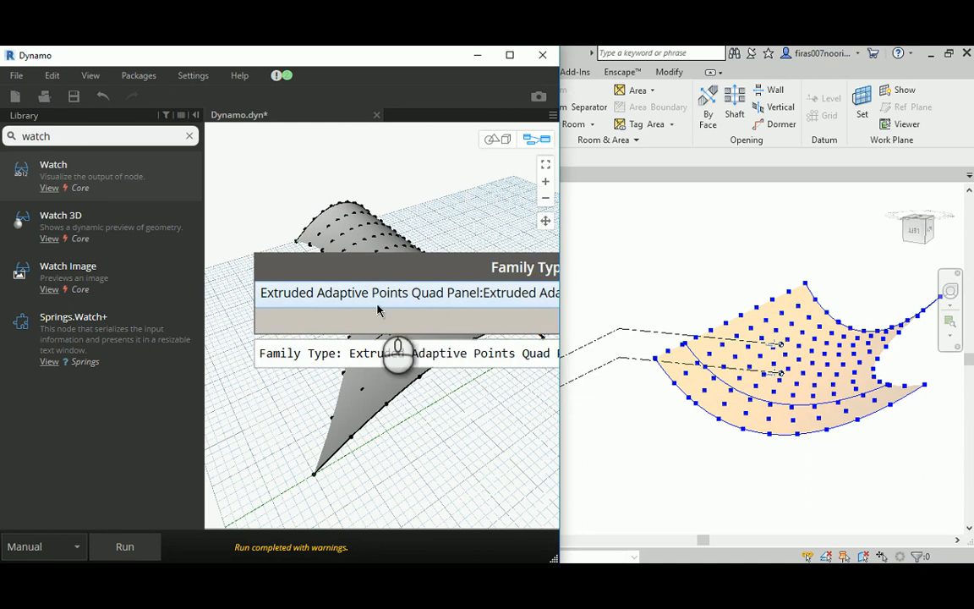
{"action": "middle_click_drag", "start_coordinate": [416, 208], "coordinate": [329, 226]}
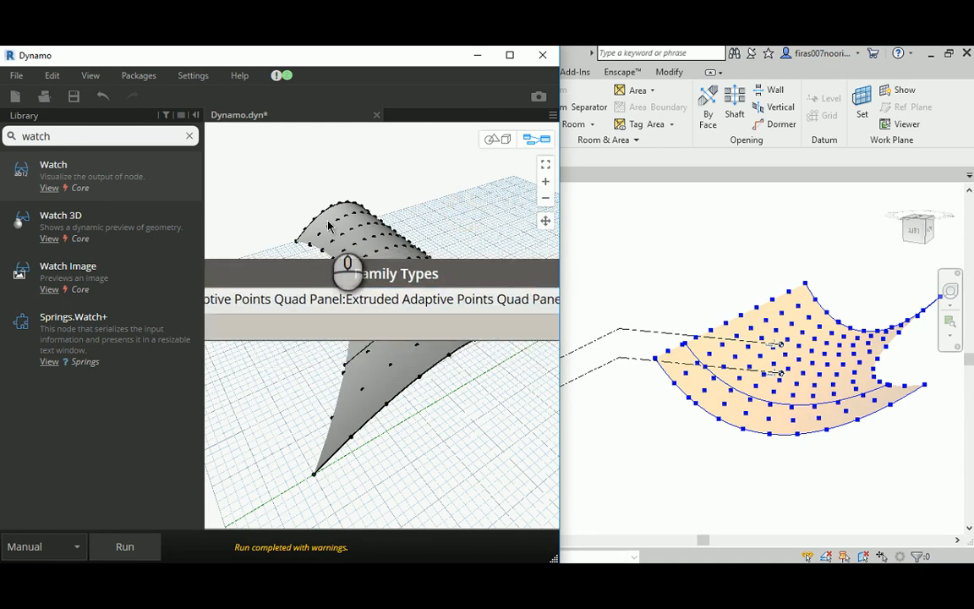
{"action": "scroll", "coordinate": [326, 226], "scroll_direction": "down", "scroll_amount": 6}
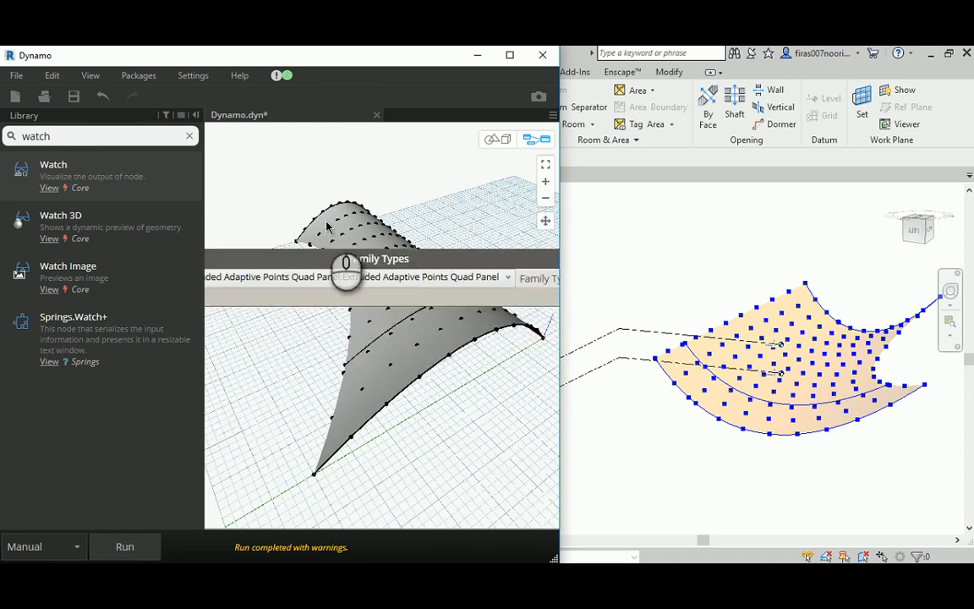
Step: Connect the 016 dividing node's Quad_Point_Set output to the points input of AdaptiveComponent.ByPoints
{"action": "middle_click_drag", "start_coordinate": [461, 266], "coordinate": [253, 378]}
{"action": "middle_click_drag", "start_coordinate": [416, 299], "coordinate": [237, 379]}
{"action": "scroll", "coordinate": [377, 298], "scroll_direction": "up", "scroll_amount": 3}
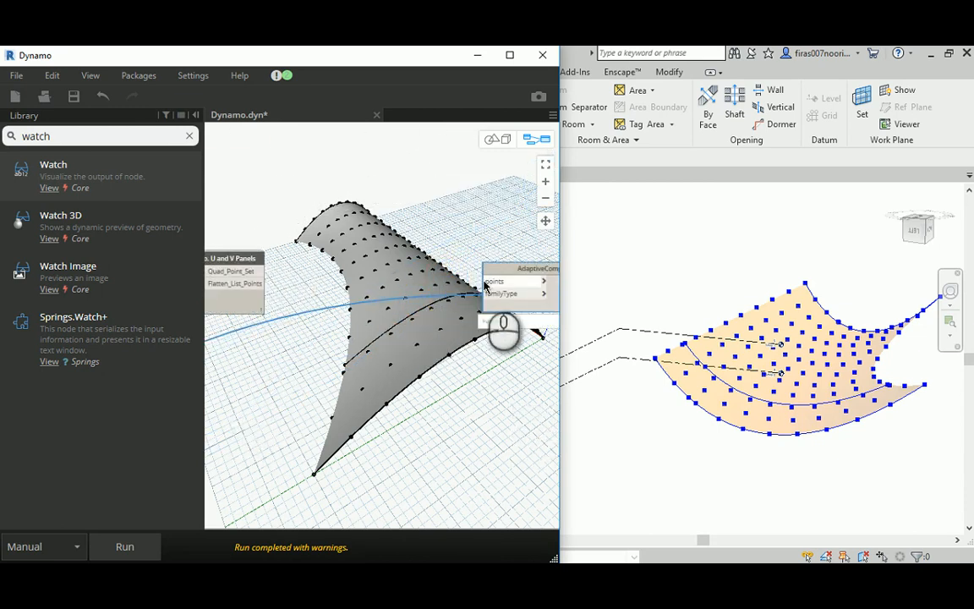
{"action": "left_click", "coordinate": [253, 273]}
{"action": "left_click", "coordinate": [497, 283]}
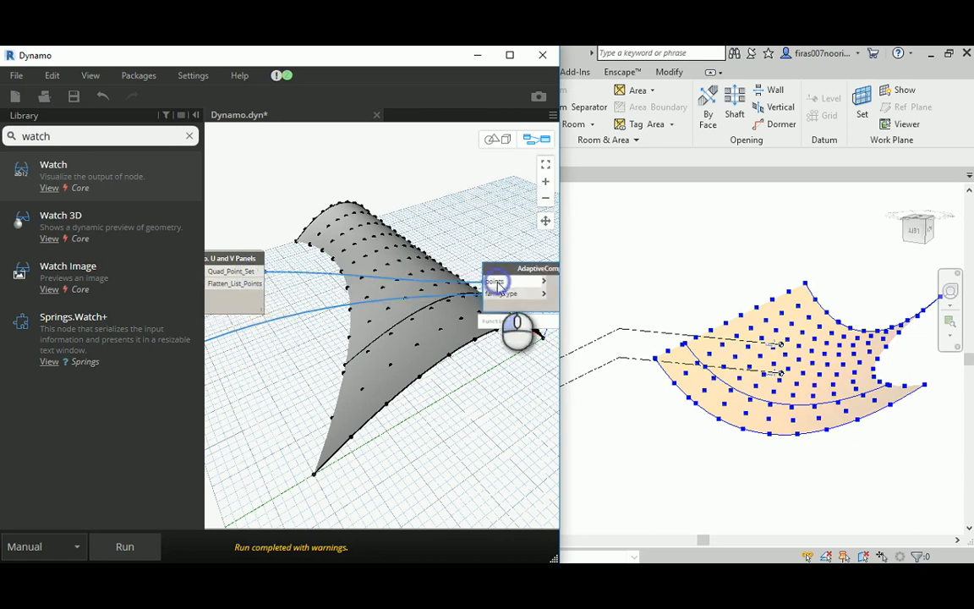
Step: Disconnect the AdaptiveComponent.ByPoints output from the list input of the Flatten node
{"action": "middle_click_drag", "start_coordinate": [489, 374], "coordinate": [282, 374]}
{"action": "middle_click_drag", "start_coordinate": [474, 323], "coordinate": [186, 362]}
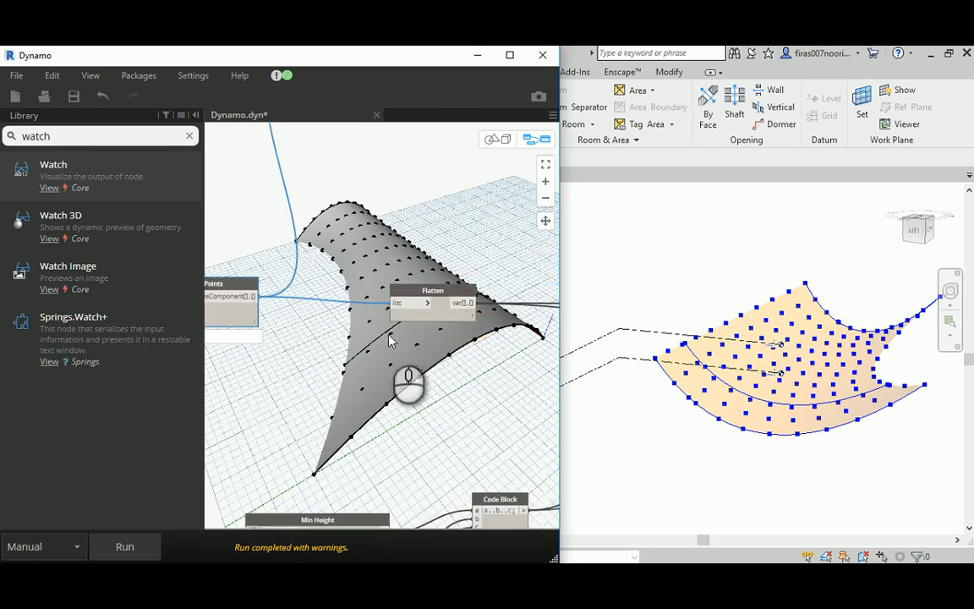
{"action": "left_click", "coordinate": [395, 306]}
{"action": "left_click", "coordinate": [357, 316]}
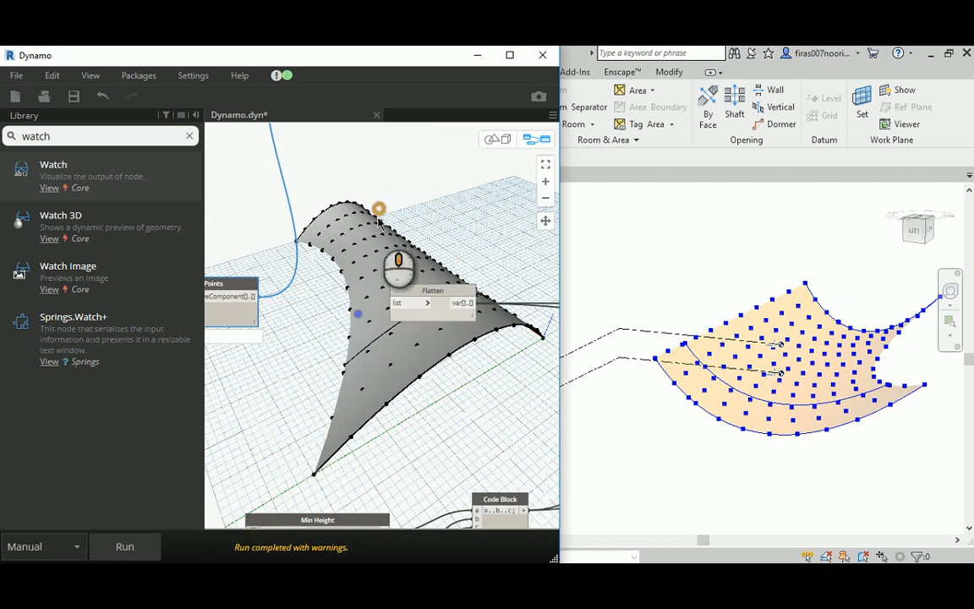
Step: Run the graph to place the adaptive quad panels and list their parameters through Element.Parameters
{"action": "middle_click_drag", "start_coordinate": [378, 211], "coordinate": [374, 344]}
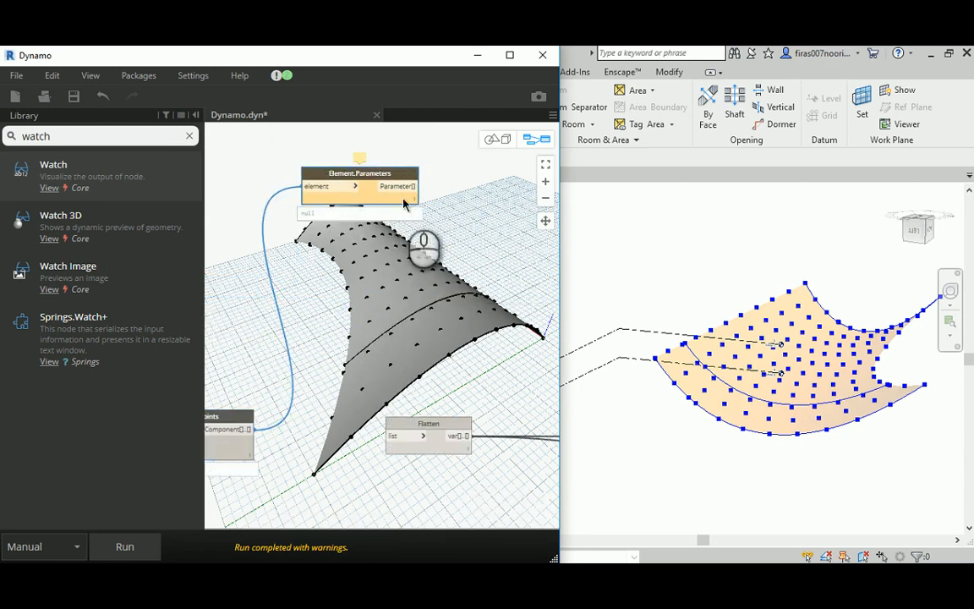
{"action": "middle_click_drag", "start_coordinate": [246, 397], "coordinate": [350, 321]}
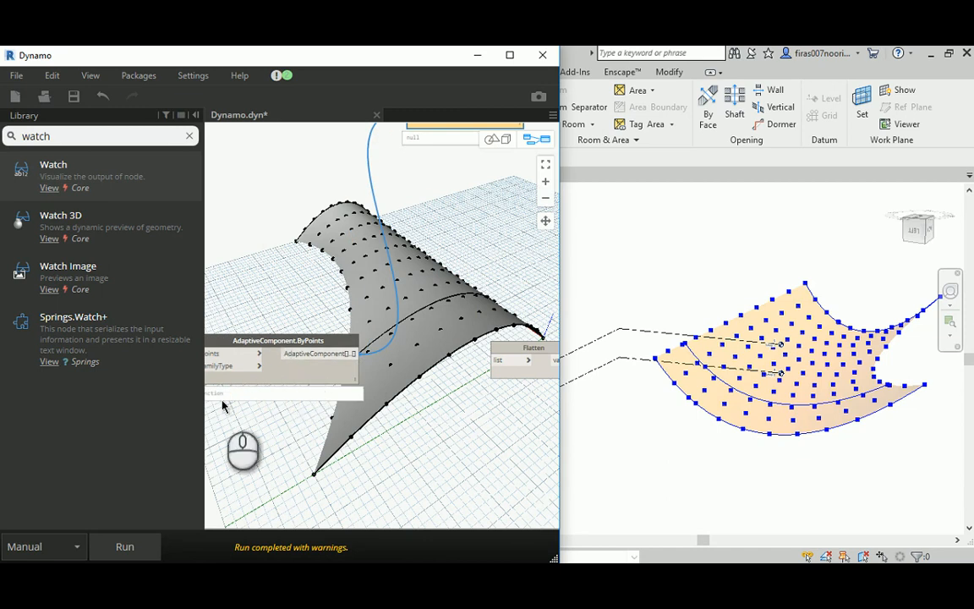
{"action": "left_click", "coordinate": [144, 552]}
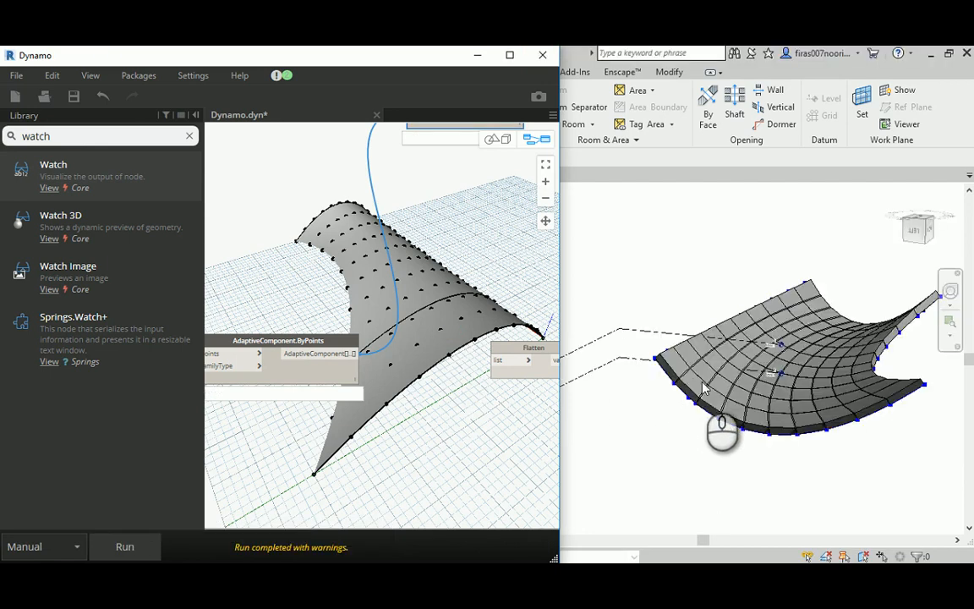
Step: Switch to the Revit 3D view and inspect the adaptive quad panels on the surface, including one edge panel
{"action": "scroll", "coordinate": [753, 383], "scroll_direction": "up", "scroll_amount": 3}
{"action": "scroll", "coordinate": [755, 382], "scroll_direction": "down", "scroll_amount": 1}
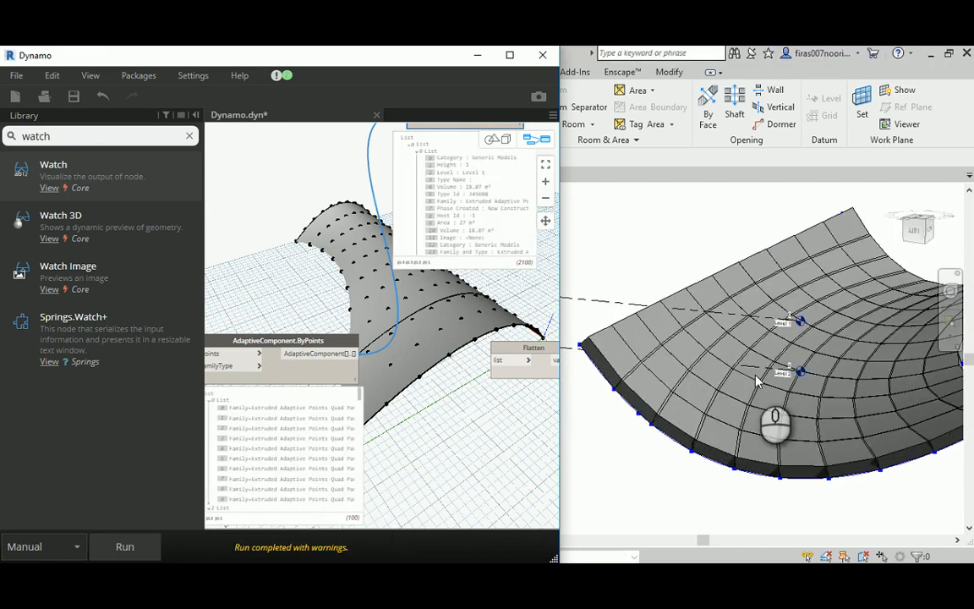
{"action": "middle_click_drag", "start_coordinate": [756, 383], "coordinate": [704, 404], "text": "shift"}
{"action": "scroll", "coordinate": [729, 407], "scroll_direction": "up", "scroll_amount": 2}
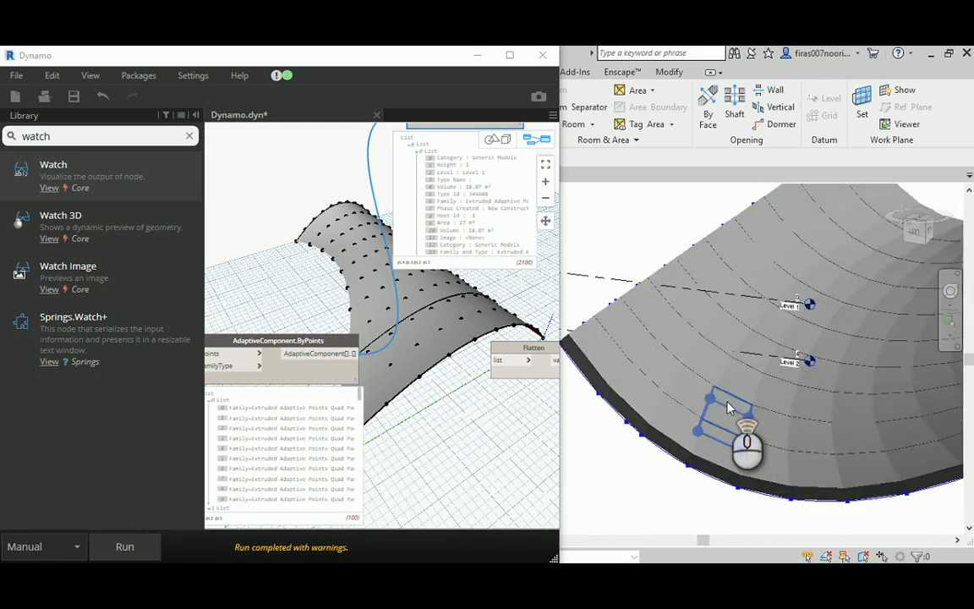
{"action": "scroll", "coordinate": [771, 410], "scroll_direction": "up", "scroll_amount": 2}
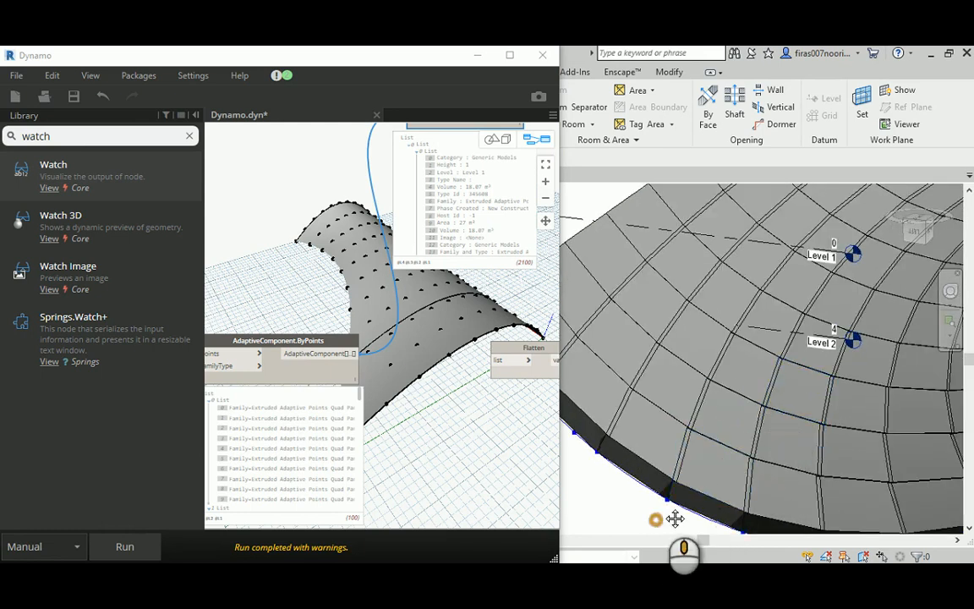
{"action": "scroll", "coordinate": [674, 518], "scroll_direction": "up", "scroll_amount": 3}
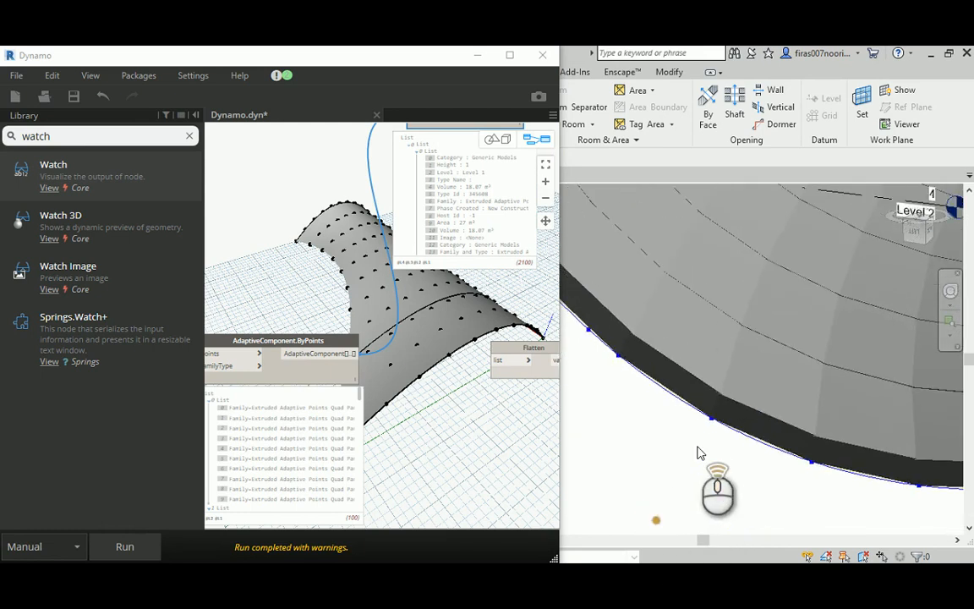
{"action": "left_click", "coordinate": [727, 397]}
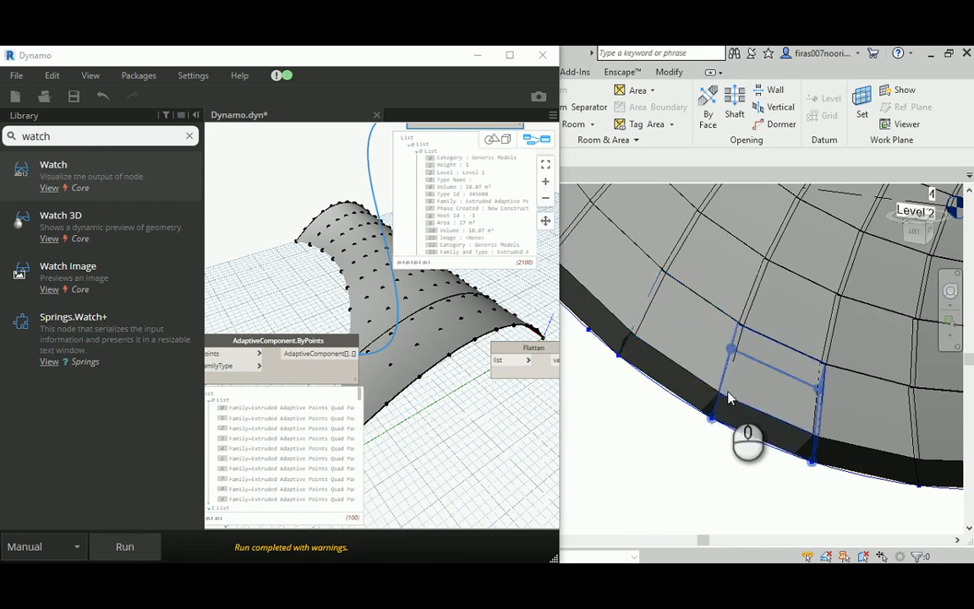
{"action": "middle_click_drag", "start_coordinate": [739, 416], "coordinate": [628, 416], "text": "shift"}
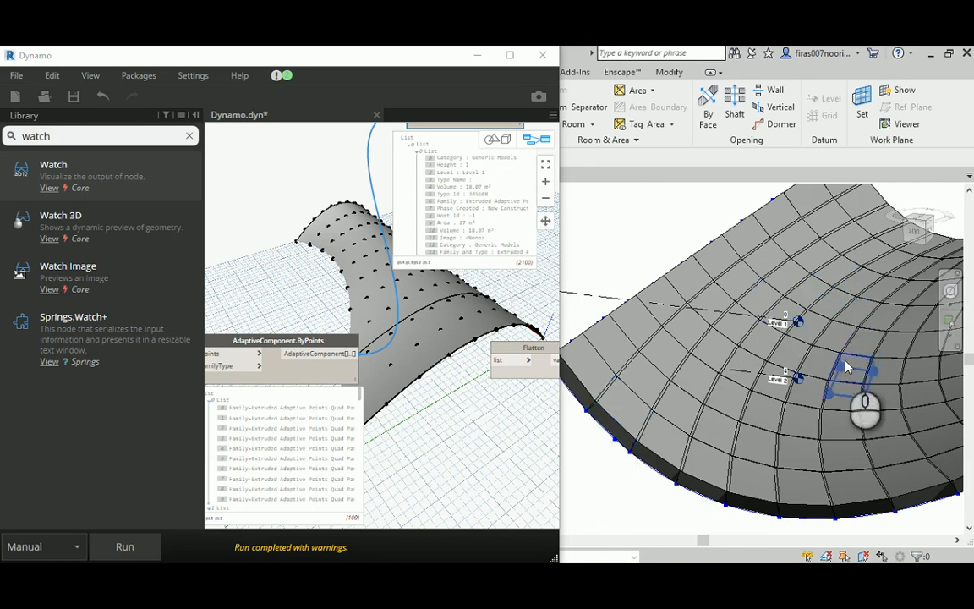
Step: Return to Dynamo and read the panel parameters, including Height, in the Element.Parameters output list
{"action": "middle_click_drag", "start_coordinate": [437, 317], "coordinate": [261, 342]}
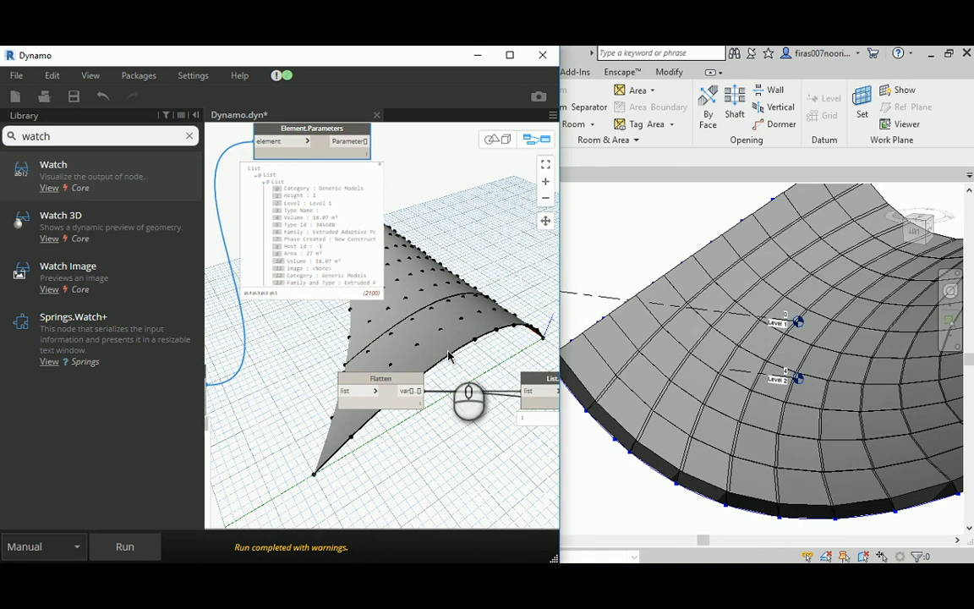
{"action": "middle_click_drag", "start_coordinate": [393, 332], "coordinate": [437, 370]}
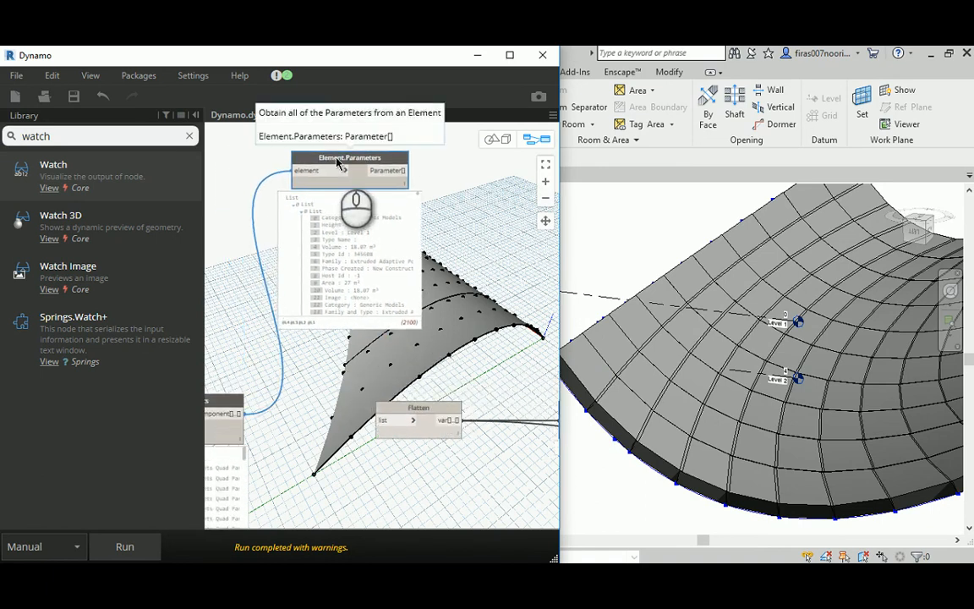
{"action": "scroll", "coordinate": [321, 239], "scroll_direction": "up", "scroll_amount": 1}
{"action": "scroll", "coordinate": [468, 254], "scroll_direction": "up", "scroll_amount": 5}
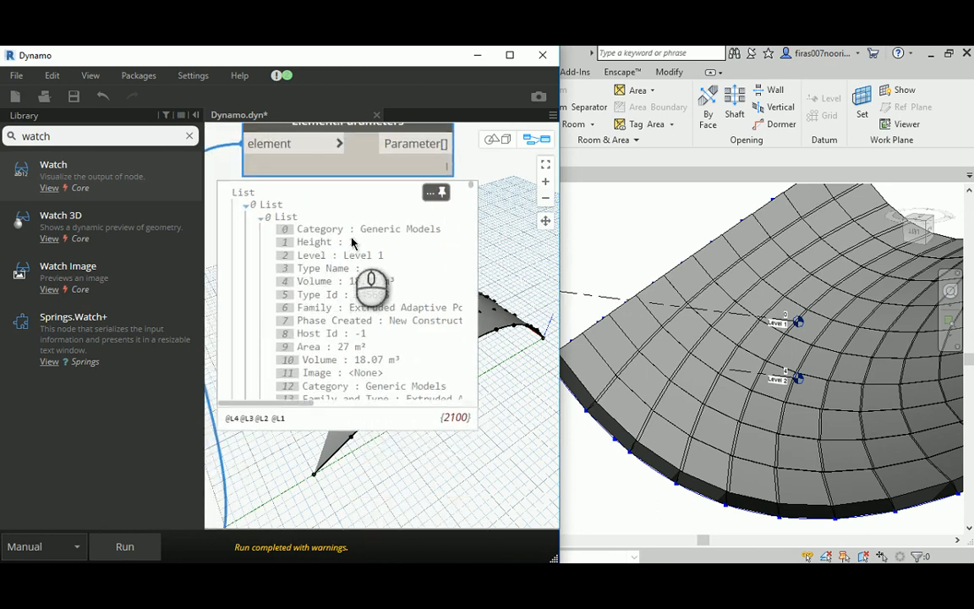
{"action": "scroll", "coordinate": [352, 244], "scroll_direction": "down", "scroll_amount": 5}
{"action": "scroll", "coordinate": [351, 245], "scroll_direction": "up", "scroll_amount": 5}
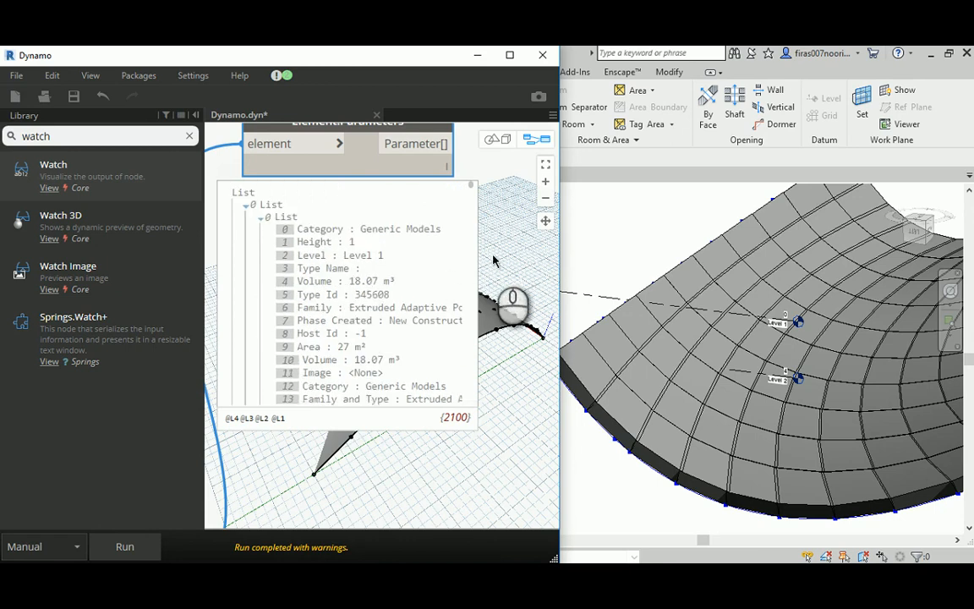
{"action": "scroll", "coordinate": [495, 261], "scroll_direction": "down", "scroll_amount": 2}
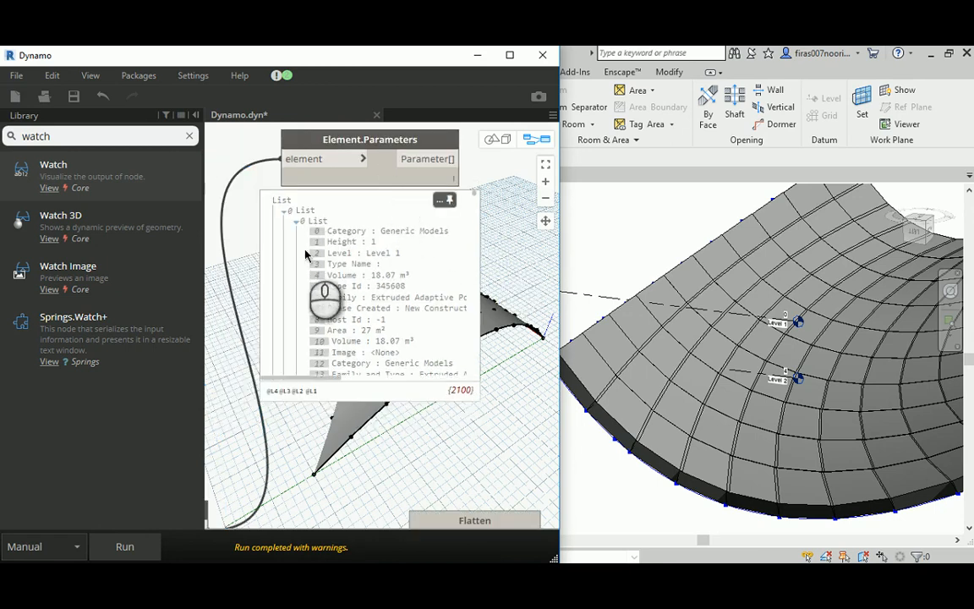
Step: Connect the AdaptiveComponent.ByPoints output to the list input of the Flatten node
{"action": "middle_click_drag", "start_coordinate": [340, 439], "coordinate": [373, 278]}
{"action": "middle_click_drag", "start_coordinate": [333, 378], "coordinate": [389, 318]}
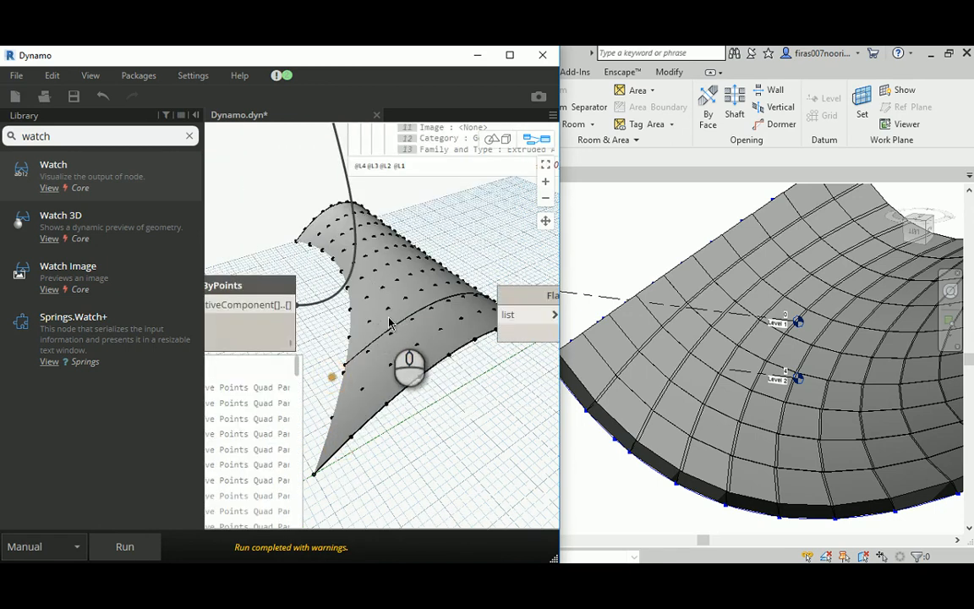
{"action": "middle_click_drag", "start_coordinate": [435, 348], "coordinate": [419, 348]}
{"action": "left_click", "coordinate": [257, 306]}
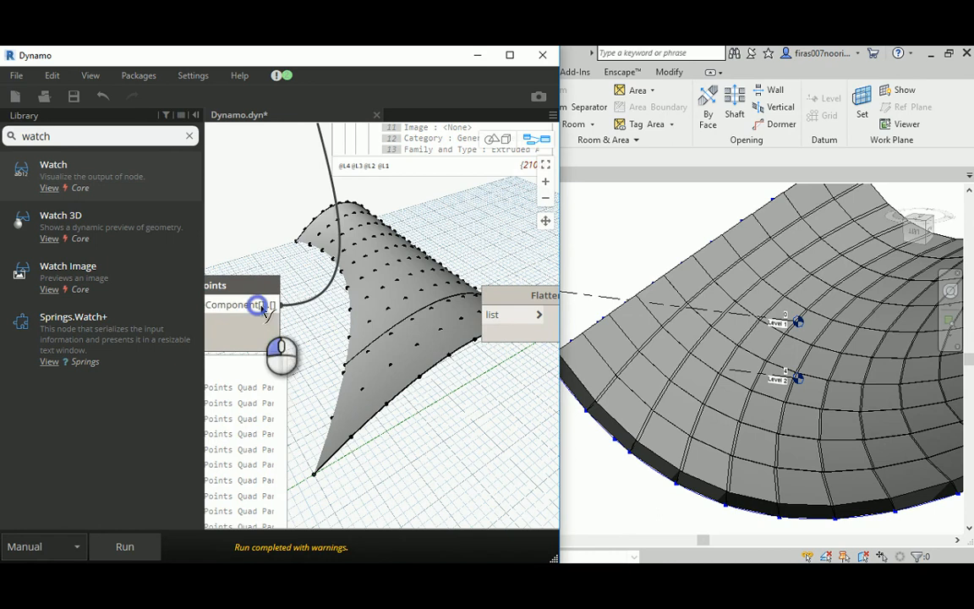
{"action": "left_click", "coordinate": [500, 317]}
Step: Examine how the List.Count, range and a/b Code Blocks and List.Cycle nodes are connected after Flatten
{"action": "middle_click_drag", "start_coordinate": [494, 383], "coordinate": [306, 389]}
{"action": "middle_click_drag", "start_coordinate": [452, 389], "coordinate": [283, 386]}
{"action": "middle_click_drag", "start_coordinate": [467, 419], "coordinate": [386, 324]}
{"action": "scroll", "coordinate": [407, 329], "scroll_direction": "down", "scroll_amount": 2}
{"action": "scroll", "coordinate": [406, 323], "scroll_direction": "down", "scroll_amount": 4}
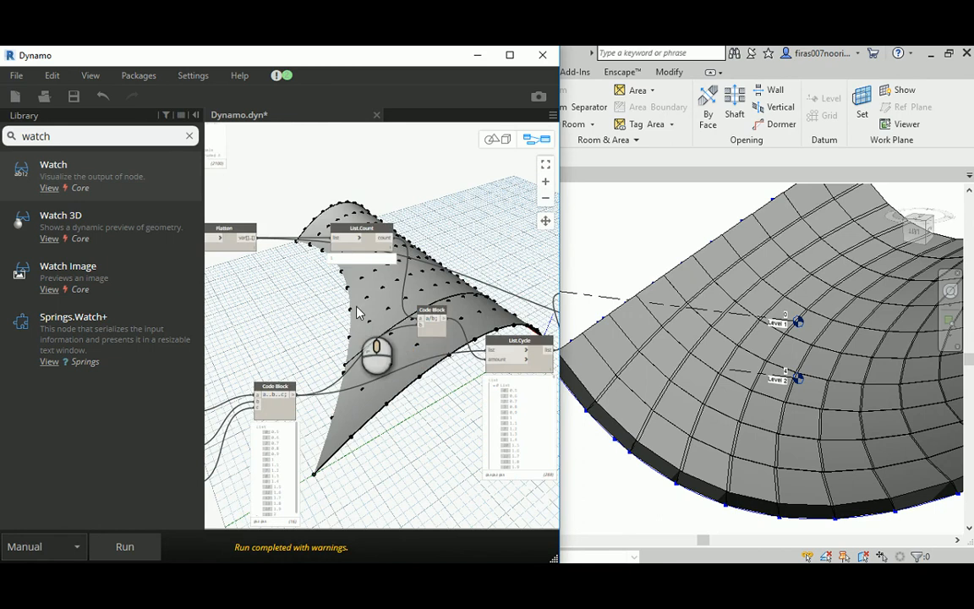
{"action": "scroll", "coordinate": [357, 313], "scroll_direction": "up", "scroll_amount": 3}
{"action": "middle_click_drag", "start_coordinate": [262, 200], "coordinate": [429, 211]}
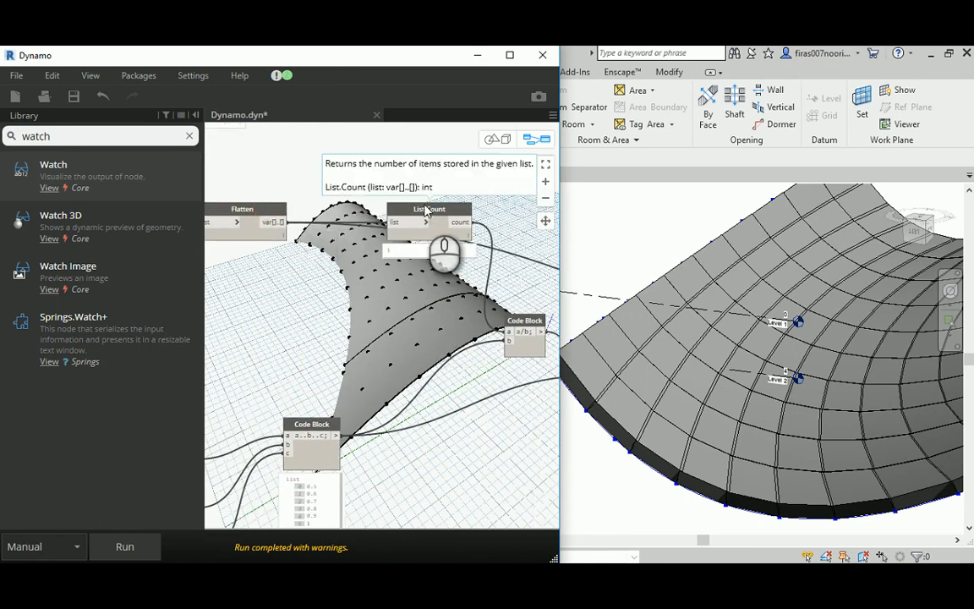
{"action": "middle_click_drag", "start_coordinate": [438, 359], "coordinate": [399, 367]}
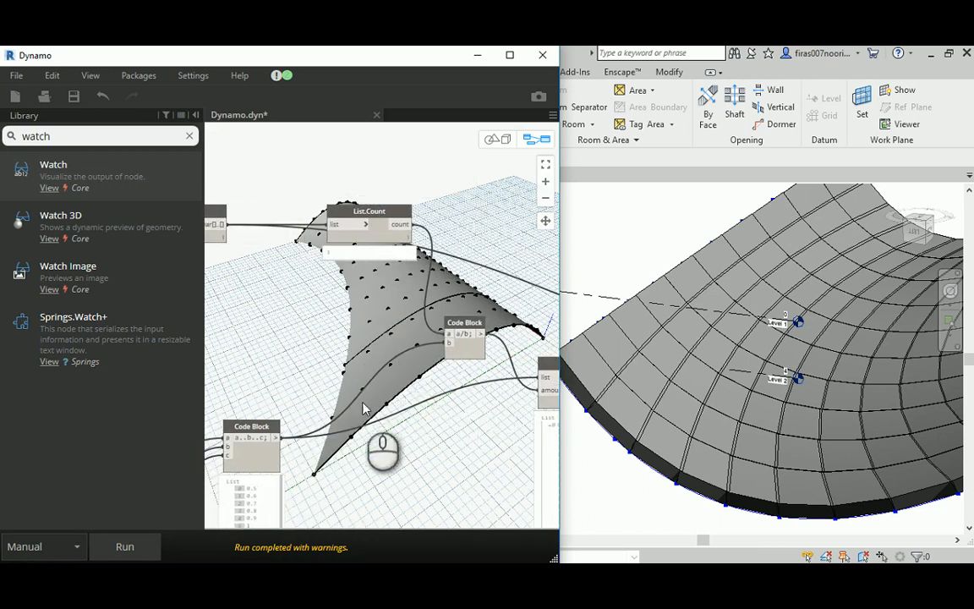
Step: Detach the a..b..c range Code Block wire from List.Cycle and reconnect it to the node's list input
{"action": "middle_click_drag", "start_coordinate": [281, 350], "coordinate": [220, 324]}
{"action": "middle_click_drag", "start_coordinate": [487, 300], "coordinate": [286, 297]}
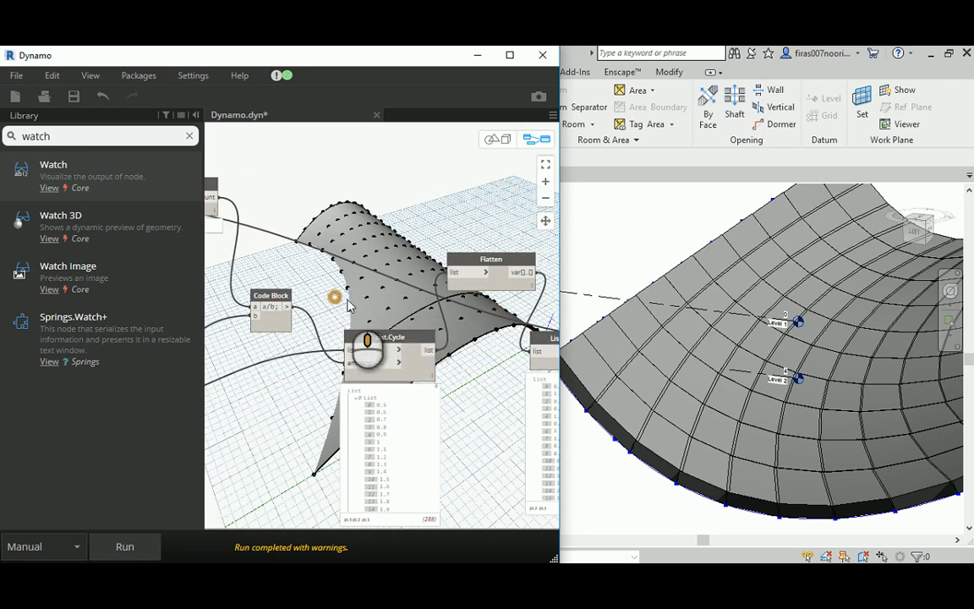
{"action": "middle_click_drag", "start_coordinate": [332, 298], "coordinate": [484, 282]}
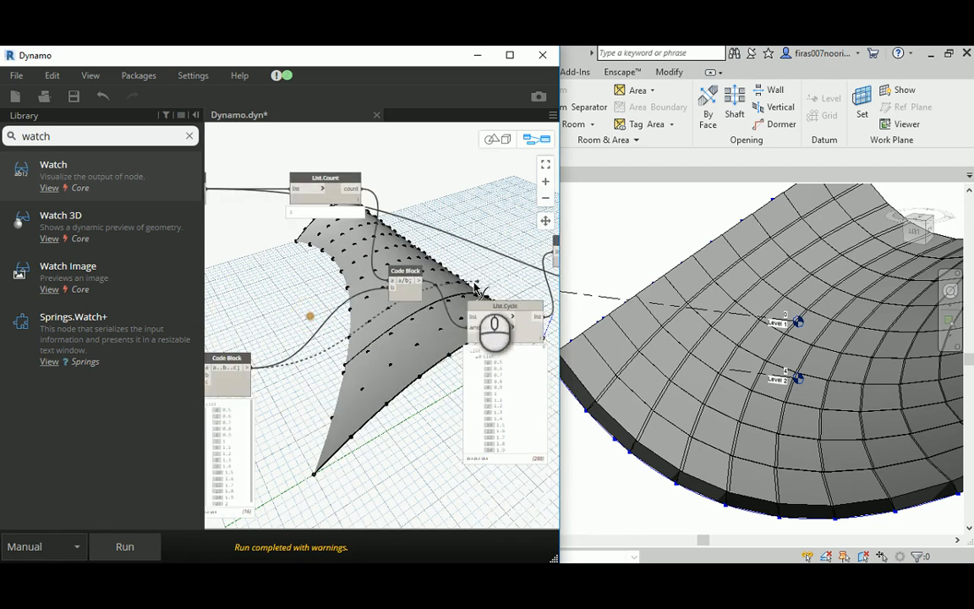
{"action": "scroll", "coordinate": [462, 292], "scroll_direction": "up", "scroll_amount": 2}
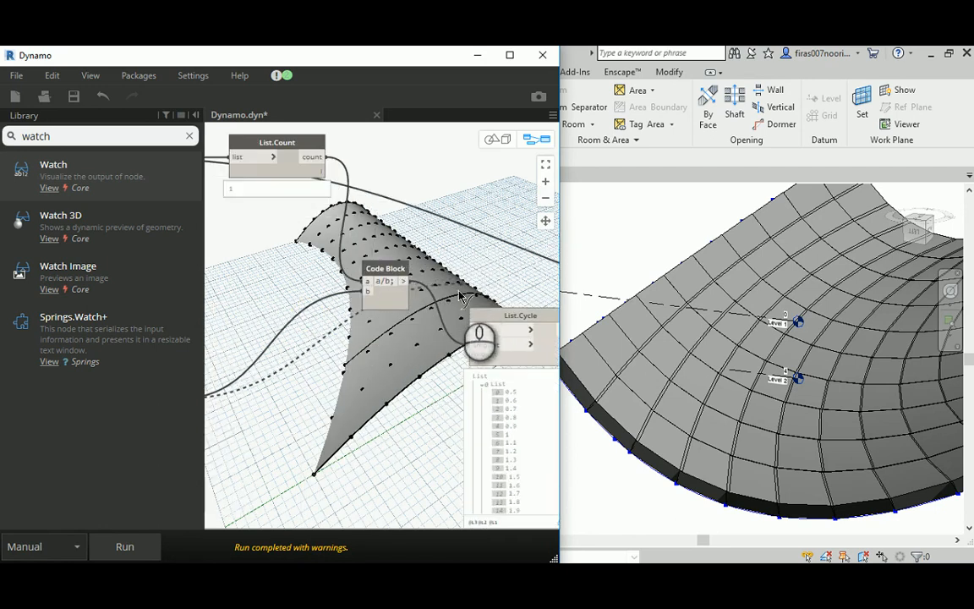
{"action": "middle_click_drag", "start_coordinate": [378, 376], "coordinate": [303, 369]}
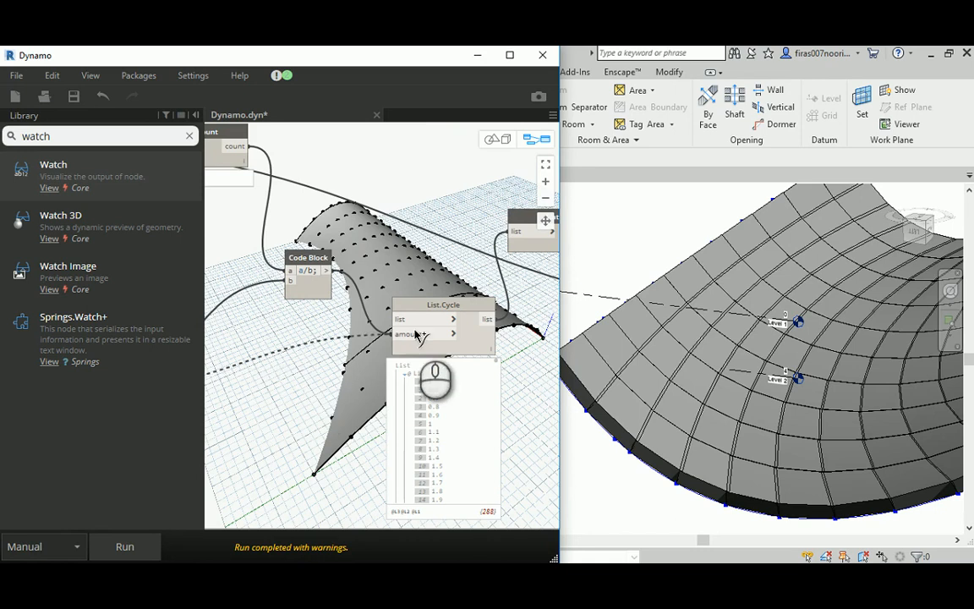
Step: Disconnect the List.Cycle output from the Flatten node before List.Shuffle and run the graph
{"action": "middle_click_drag", "start_coordinate": [458, 234], "coordinate": [333, 241]}
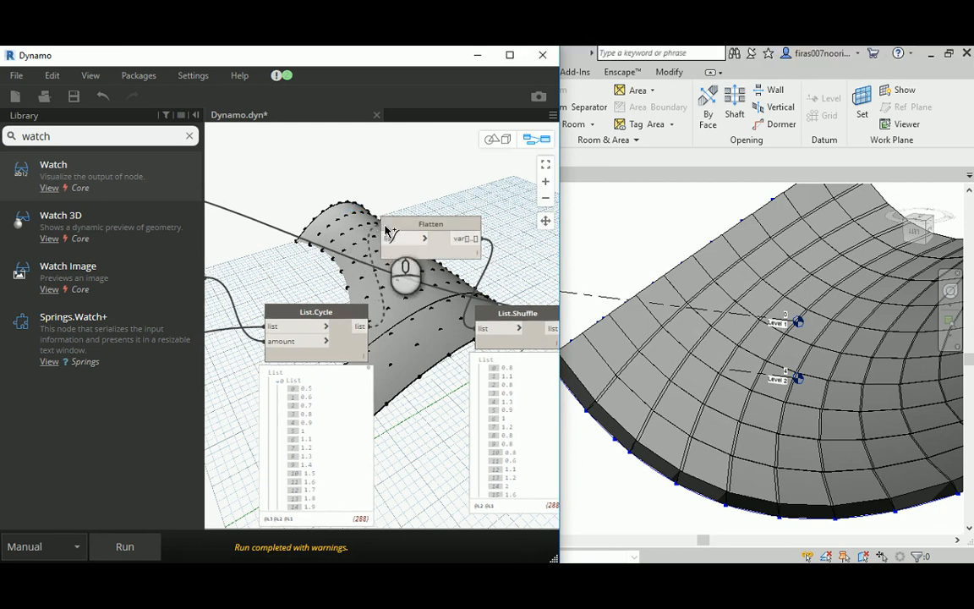
{"action": "left_click", "coordinate": [127, 546]}
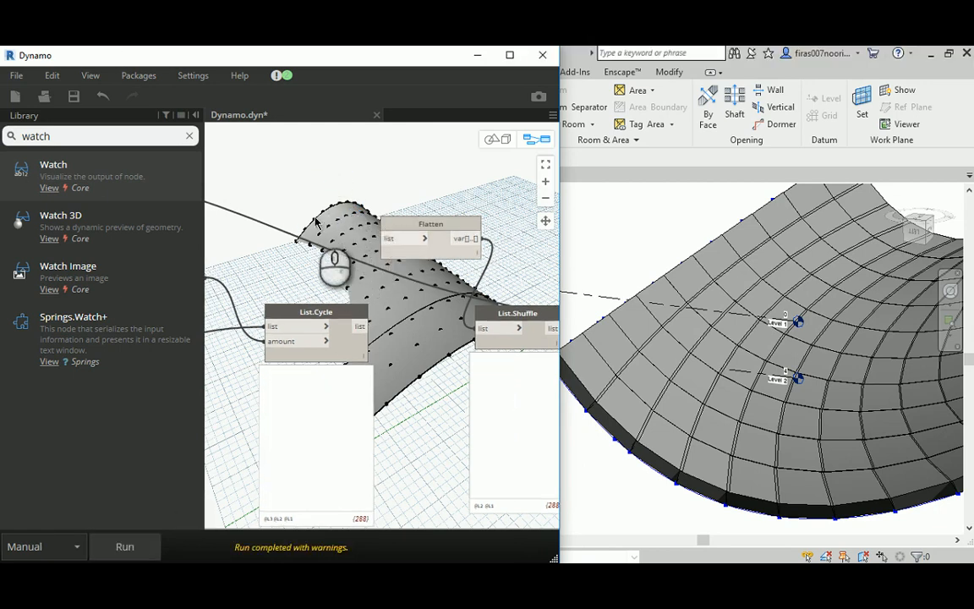
Step: Compare the output list of AdaptiveComponent.ByPoints with the list produced by the Flatten node after it
{"action": "middle_click_drag", "start_coordinate": [286, 196], "coordinate": [445, 218]}
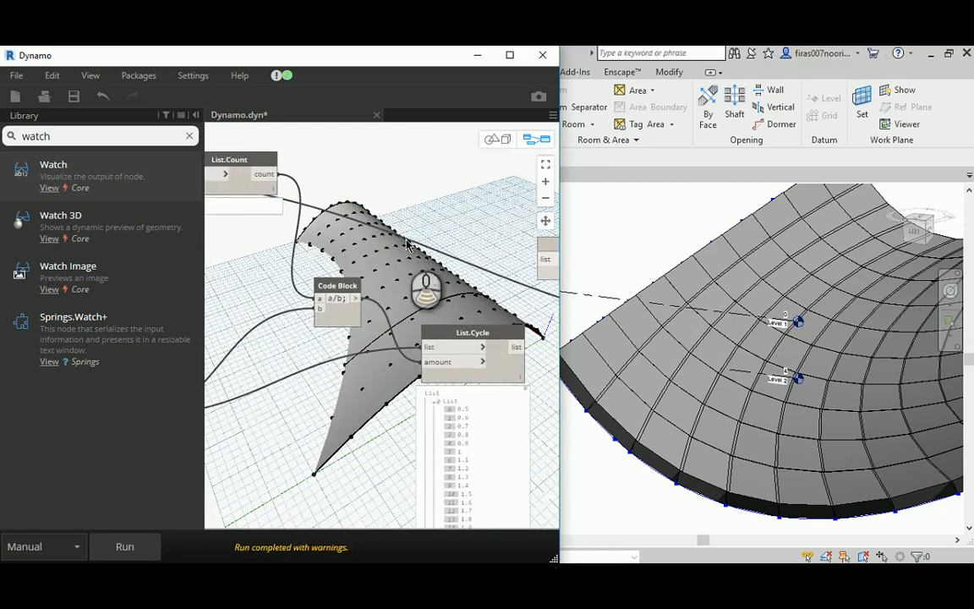
{"action": "scroll", "coordinate": [321, 240], "scroll_direction": "down", "scroll_amount": 1}
{"action": "middle_click_drag", "start_coordinate": [321, 240], "coordinate": [415, 276]}
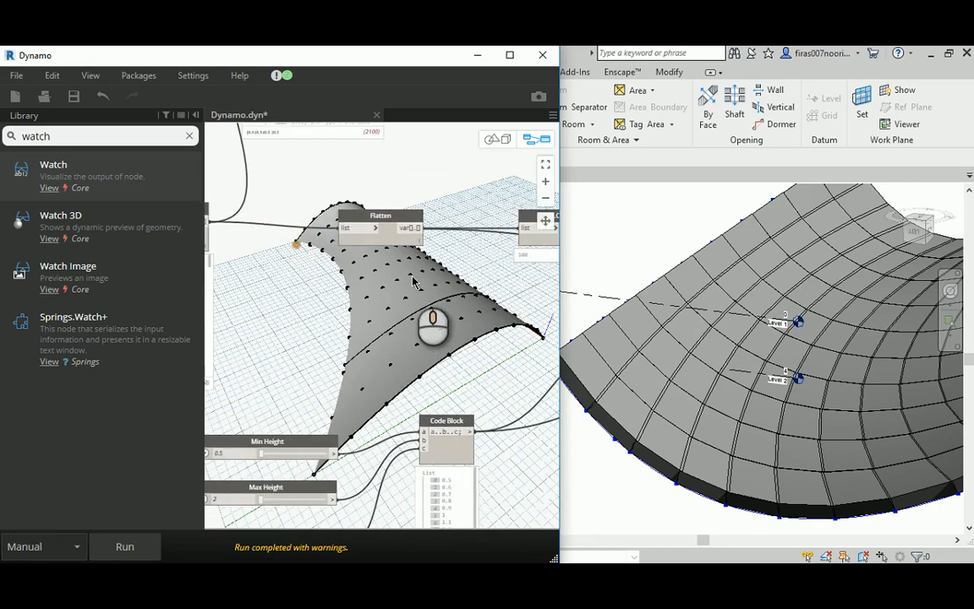
{"action": "scroll", "coordinate": [402, 218], "scroll_direction": "up", "scroll_amount": 1}
{"action": "mouse_move", "coordinate": [415, 267]}
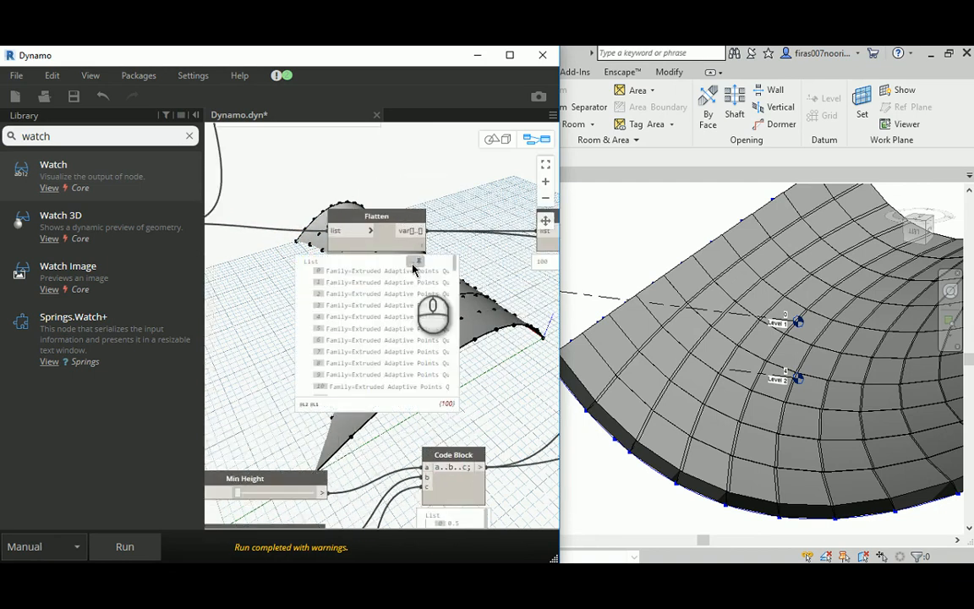
{"action": "middle_click_drag", "start_coordinate": [323, 276], "coordinate": [453, 296]}
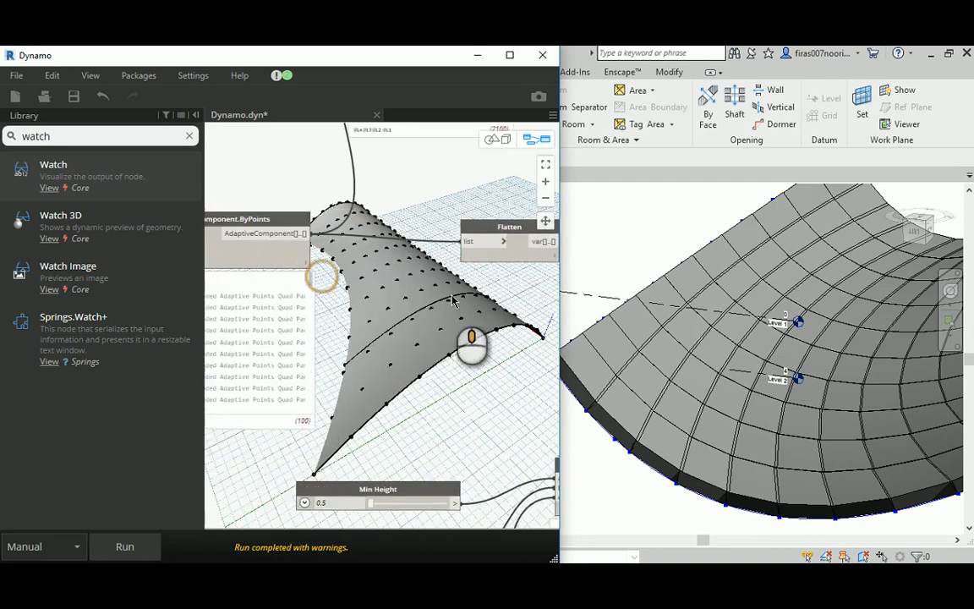
{"action": "middle_click_drag", "start_coordinate": [262, 302], "coordinate": [446, 300]}
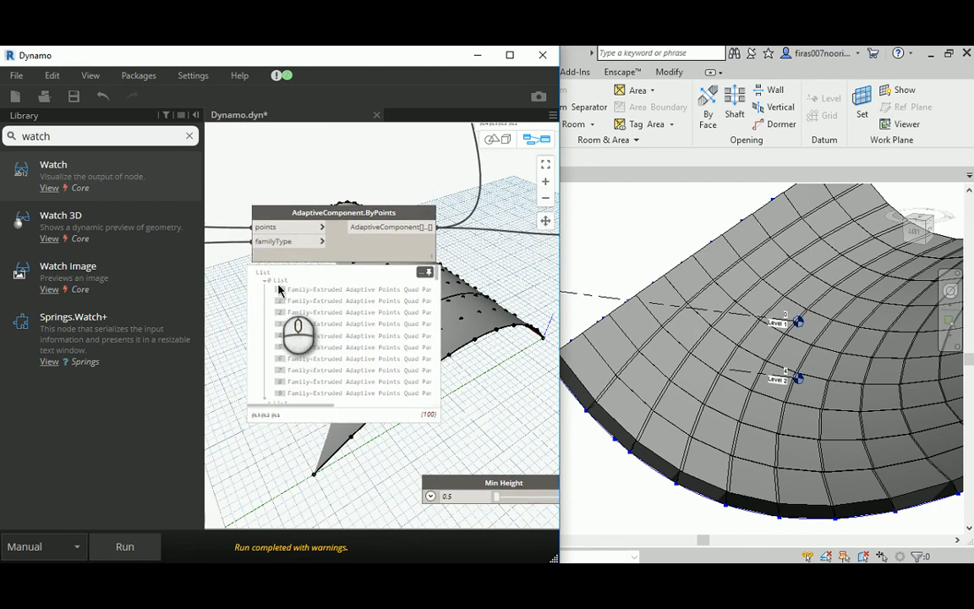
{"action": "middle_click_drag", "start_coordinate": [502, 332], "coordinate": [251, 310]}
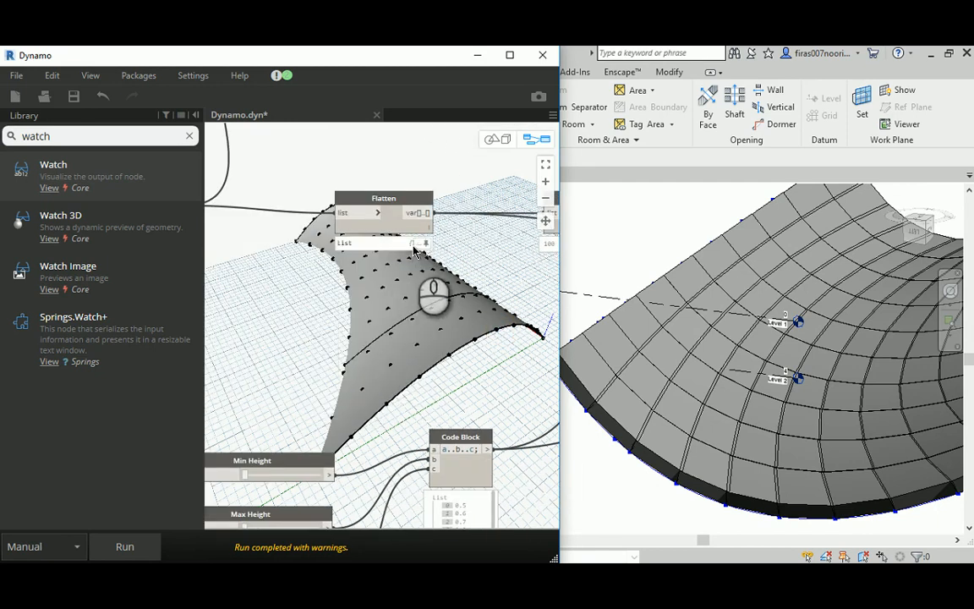
{"action": "mouse_move", "coordinate": [414, 251]}
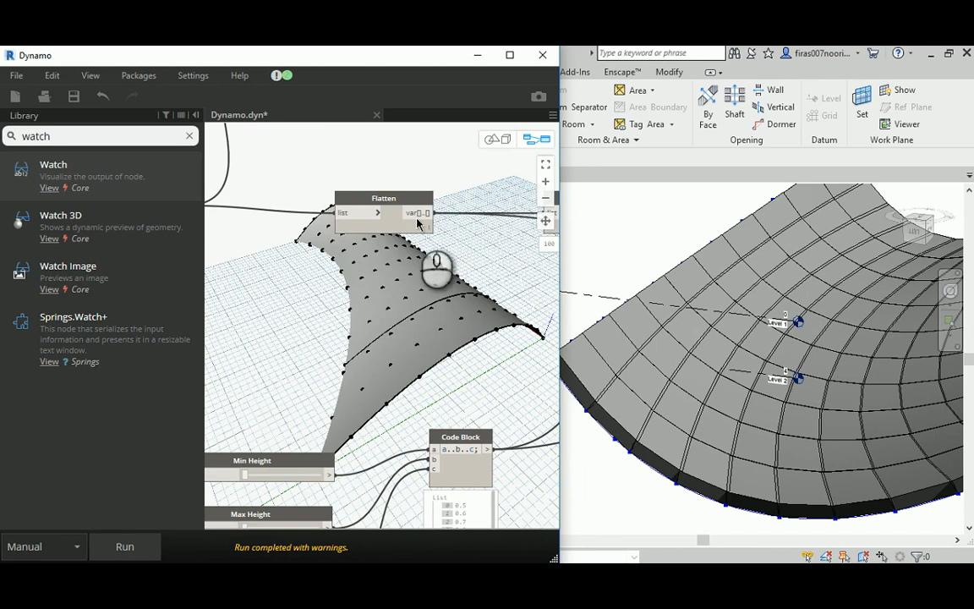
Step: Examine the List.Count result, the height range list and its sliders, and the a/b Code Block and List.Cycle outputs
{"action": "middle_click_drag", "start_coordinate": [445, 306], "coordinate": [337, 320]}
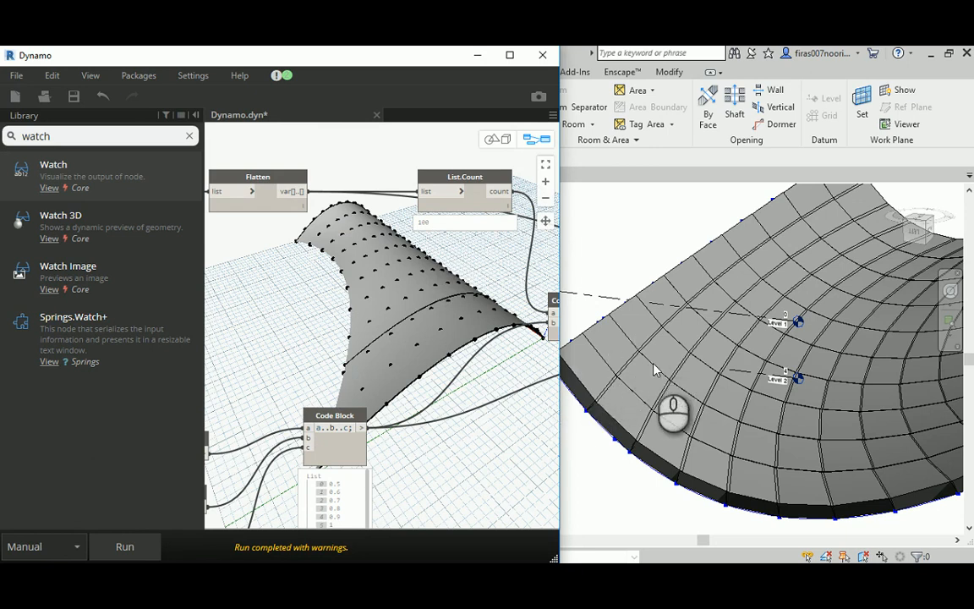
{"action": "middle_click_drag", "start_coordinate": [437, 326], "coordinate": [364, 259]}
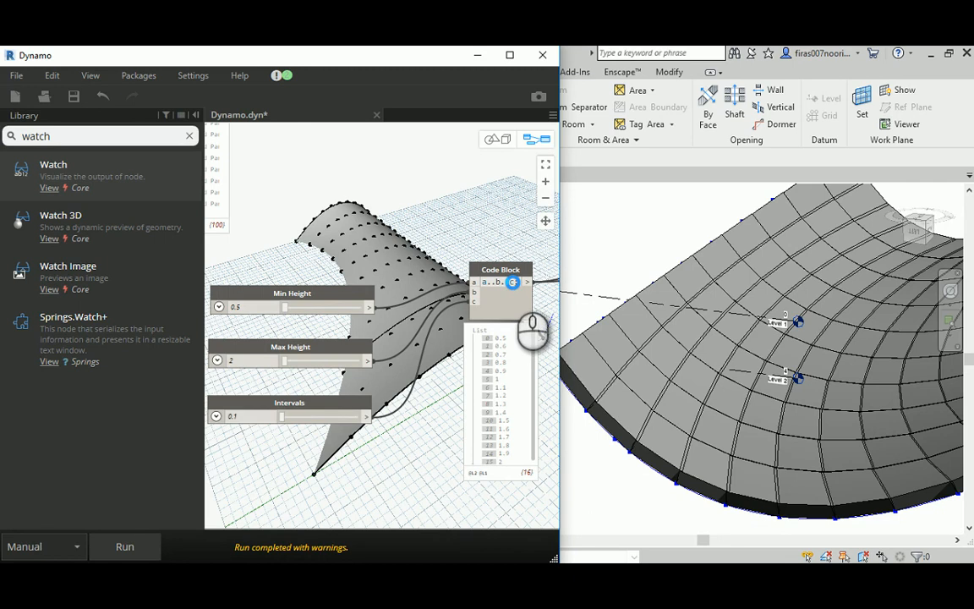
{"action": "left_click", "coordinate": [591, 398]}
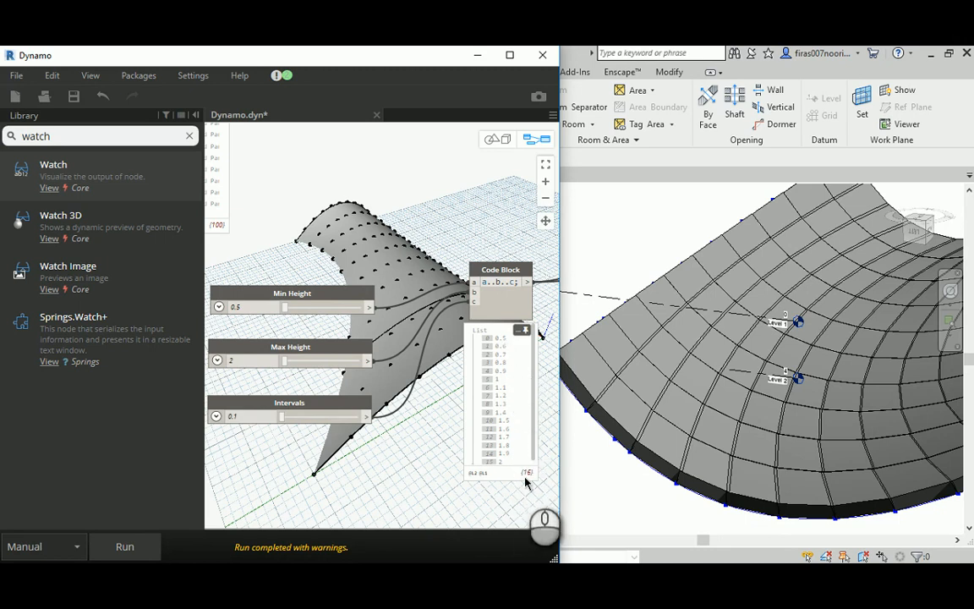
{"action": "scroll", "coordinate": [469, 241], "scroll_direction": "up", "scroll_amount": 3}
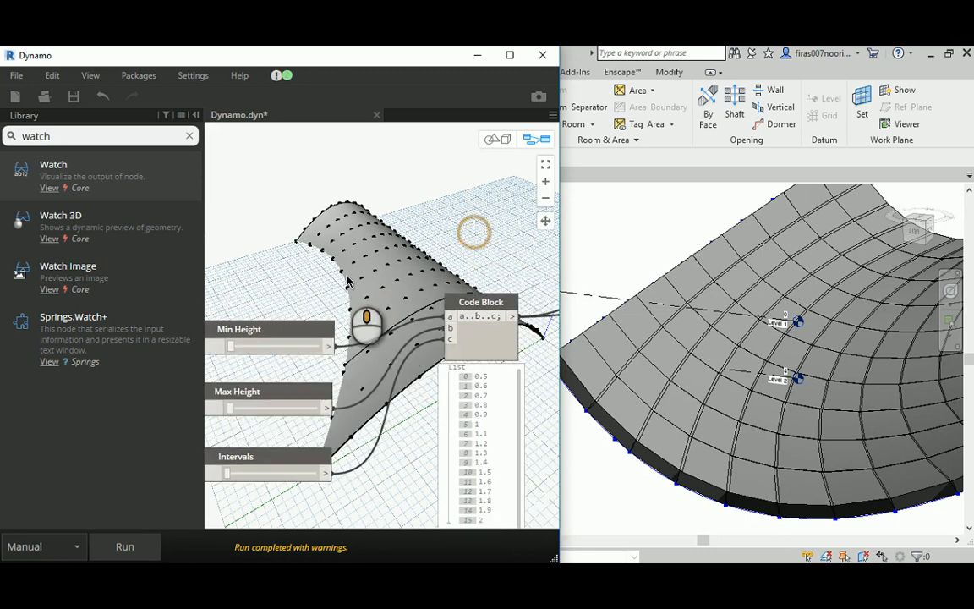
{"action": "scroll", "coordinate": [347, 283], "scroll_direction": "down", "scroll_amount": 3}
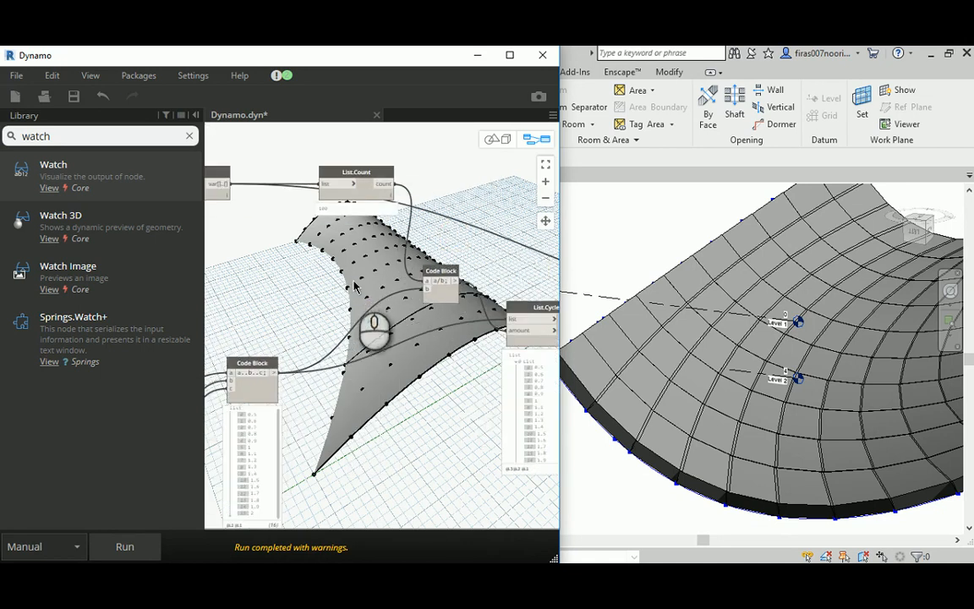
{"action": "middle_click_drag", "start_coordinate": [355, 286], "coordinate": [405, 274]}
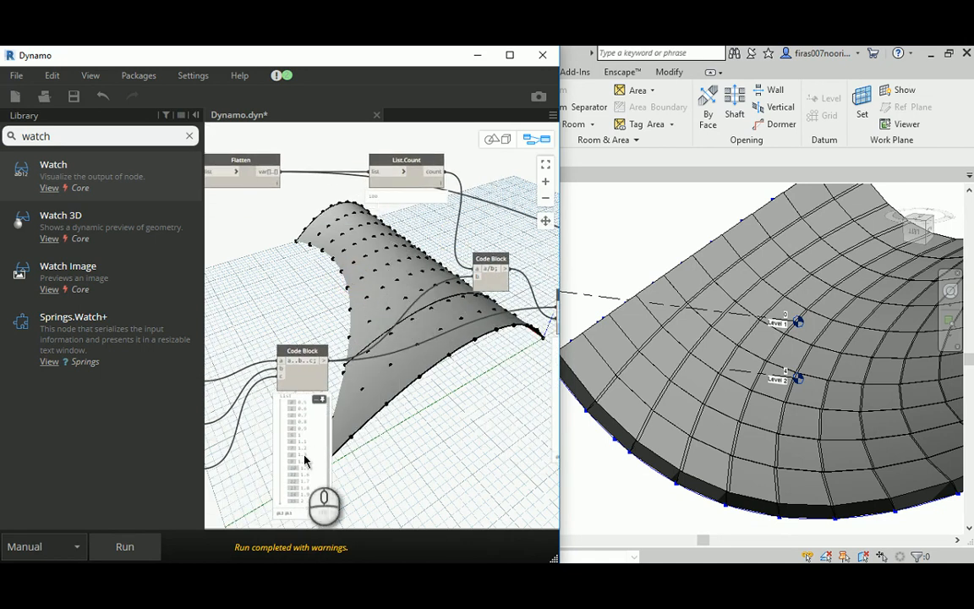
{"action": "middle_click_drag", "start_coordinate": [484, 305], "coordinate": [360, 311]}
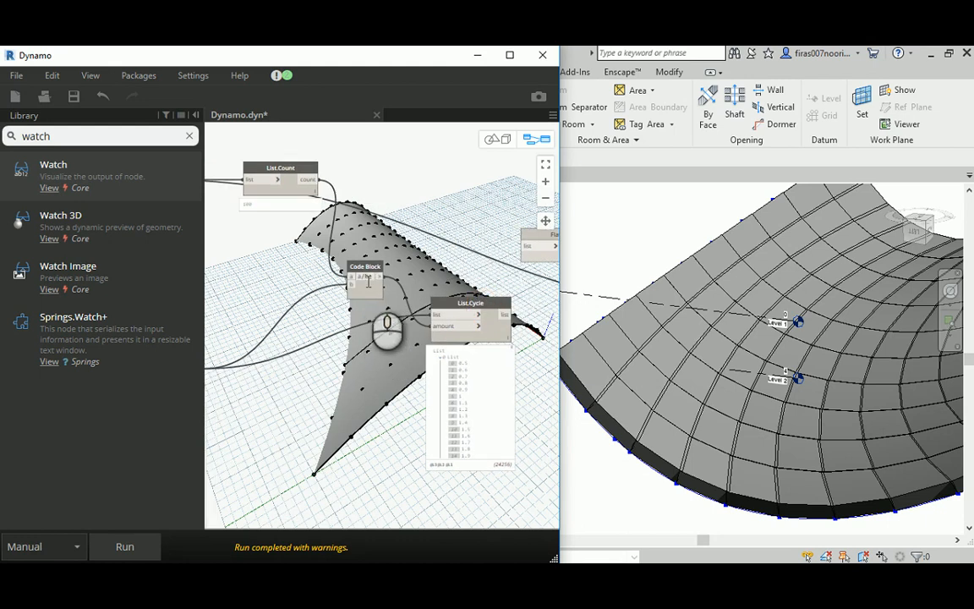
{"action": "mouse_move", "coordinate": [378, 316]}
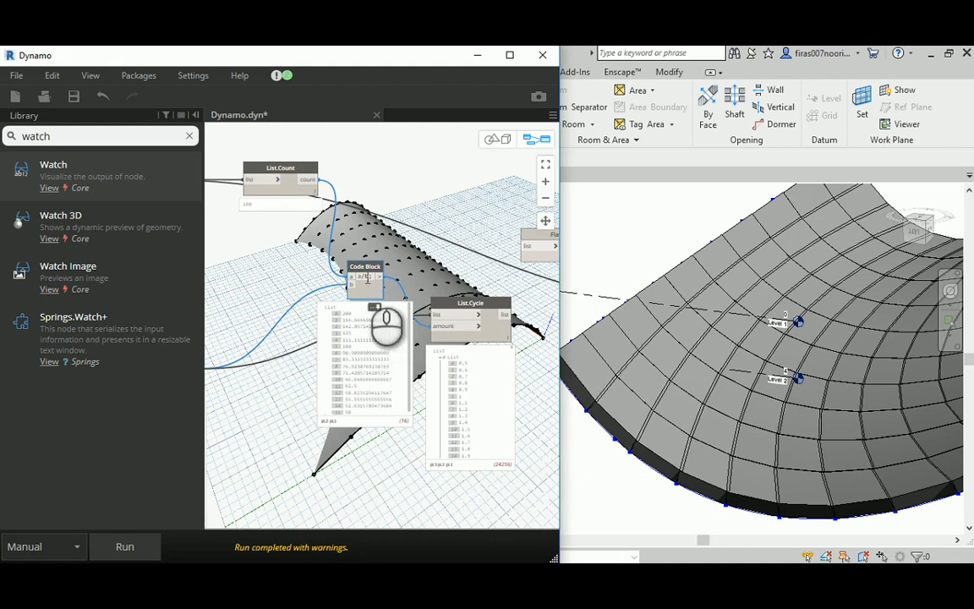
{"action": "scroll", "coordinate": [293, 267], "scroll_direction": "down", "scroll_amount": 2}
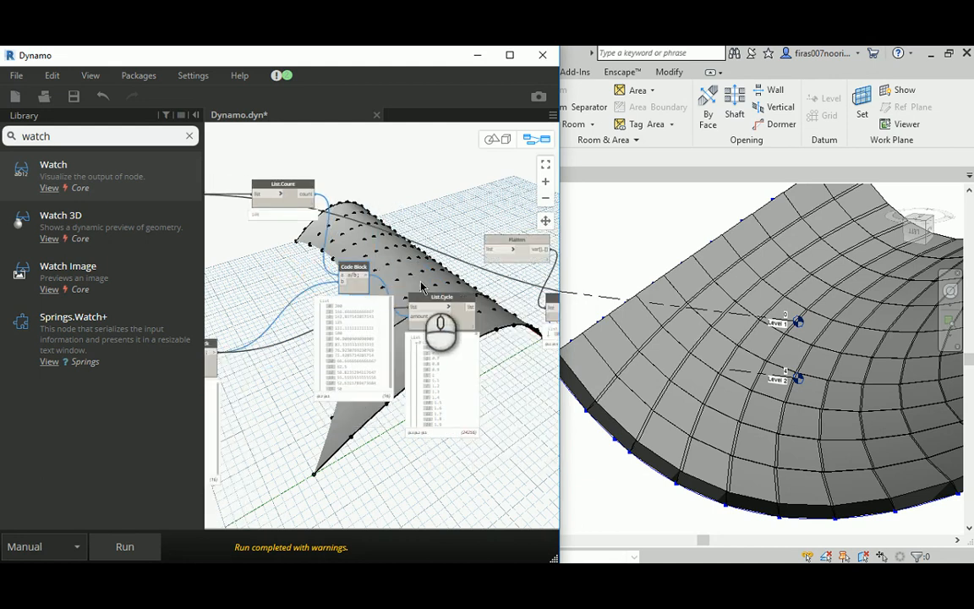
{"action": "scroll", "coordinate": [422, 285], "scroll_direction": "up", "scroll_amount": 2}
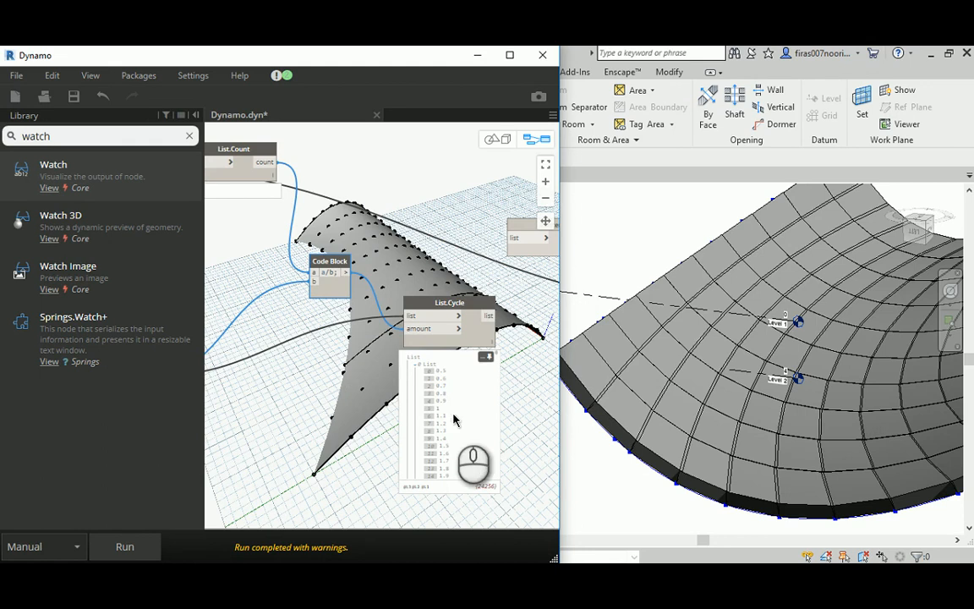
{"action": "scroll", "coordinate": [444, 397], "scroll_direction": "down", "scroll_amount": 2}
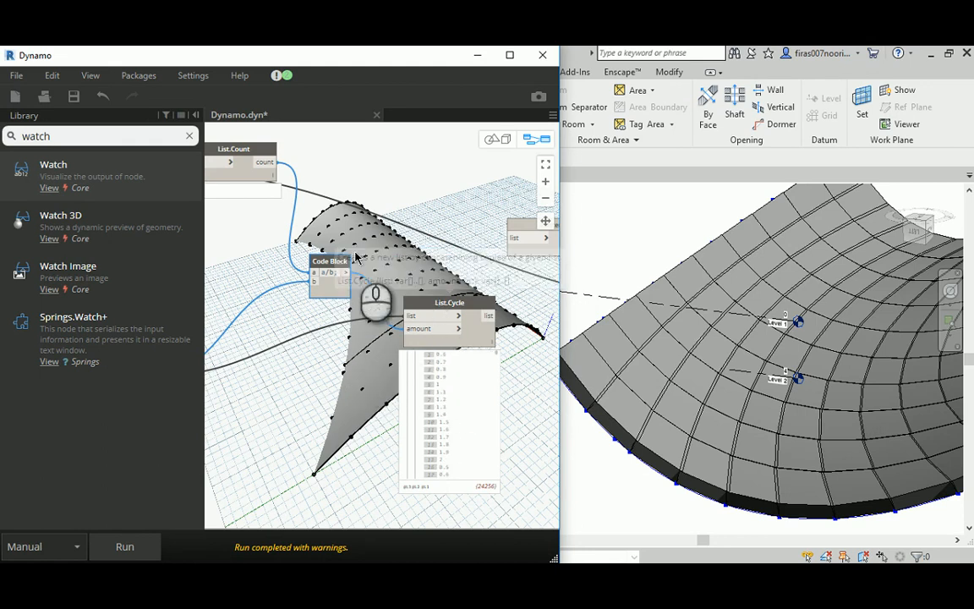
{"action": "middle_click_drag", "start_coordinate": [355, 255], "coordinate": [431, 253]}
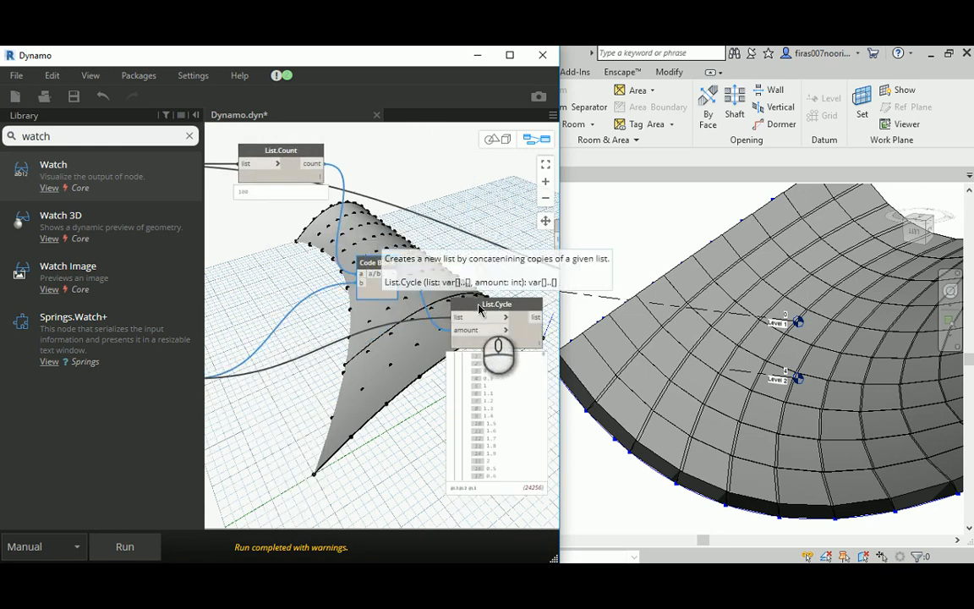
Step: Trace the wires from the a..b..c range and a/b Code Blocks into the list and amount inputs of List.Cycle
{"action": "middle_click_drag", "start_coordinate": [309, 388], "coordinate": [458, 324]}
{"action": "mouse_move", "coordinate": [343, 363]}
{"action": "middle_mouse_down"}
{"action": "mouse_move", "coordinate": [376, 363]}
{"action": "mouse_move", "coordinate": [354, 361]}
{"action": "middle_mouse_up"}
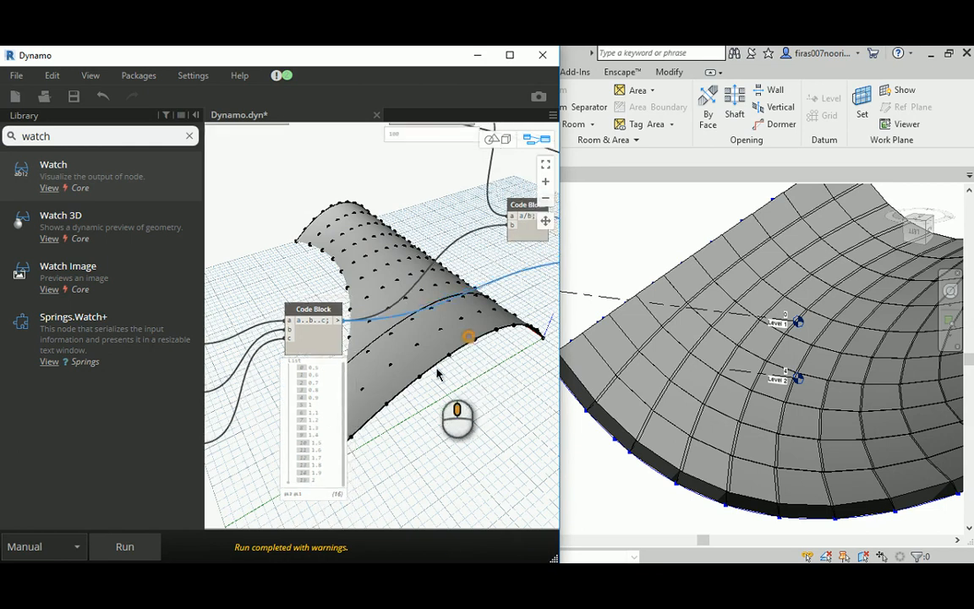
{"action": "middle_click_drag", "start_coordinate": [437, 373], "coordinate": [408, 382]}
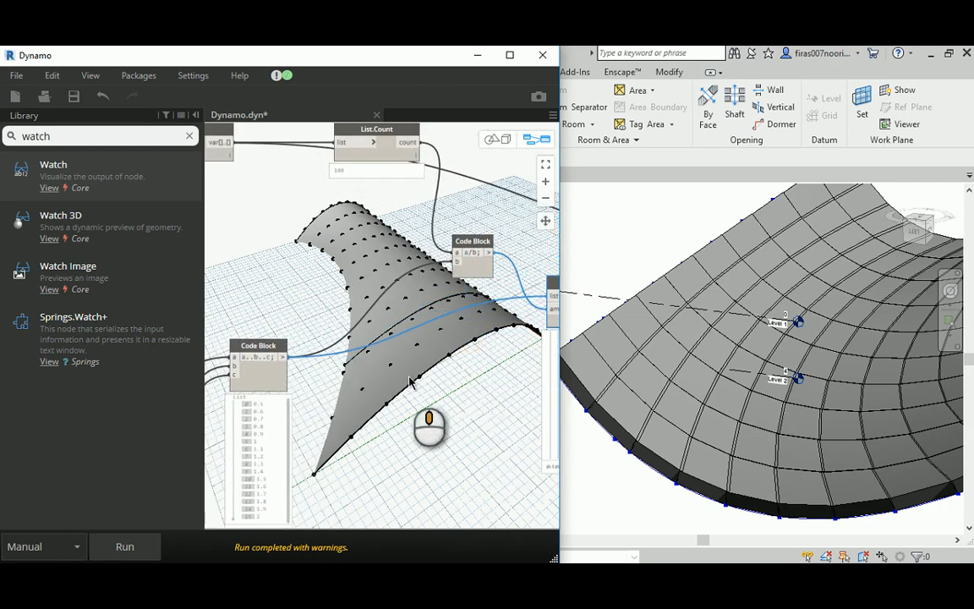
{"action": "middle_click_drag", "start_coordinate": [263, 354], "coordinate": [161, 358]}
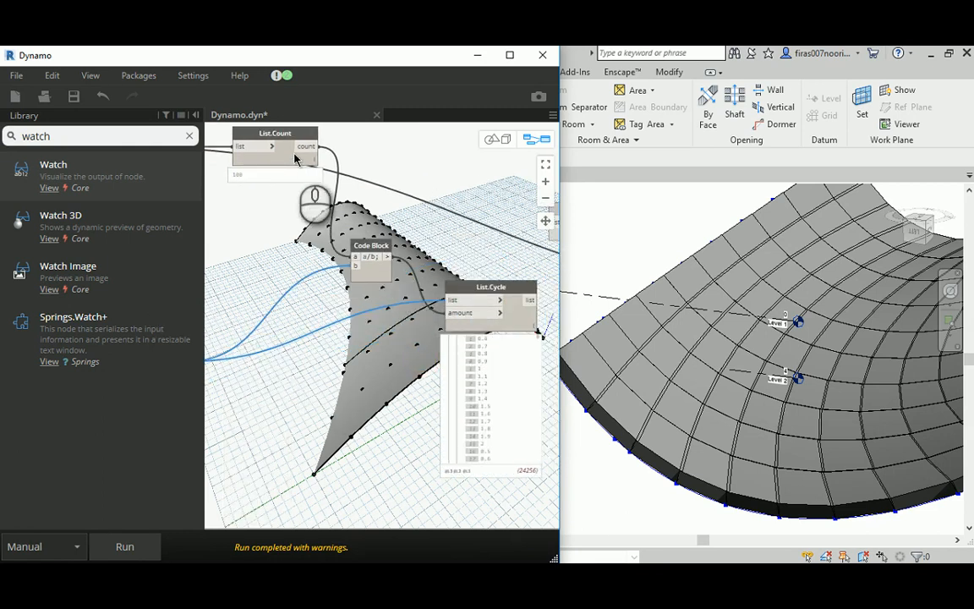
{"action": "middle_click_drag", "start_coordinate": [272, 211], "coordinate": [343, 194]}
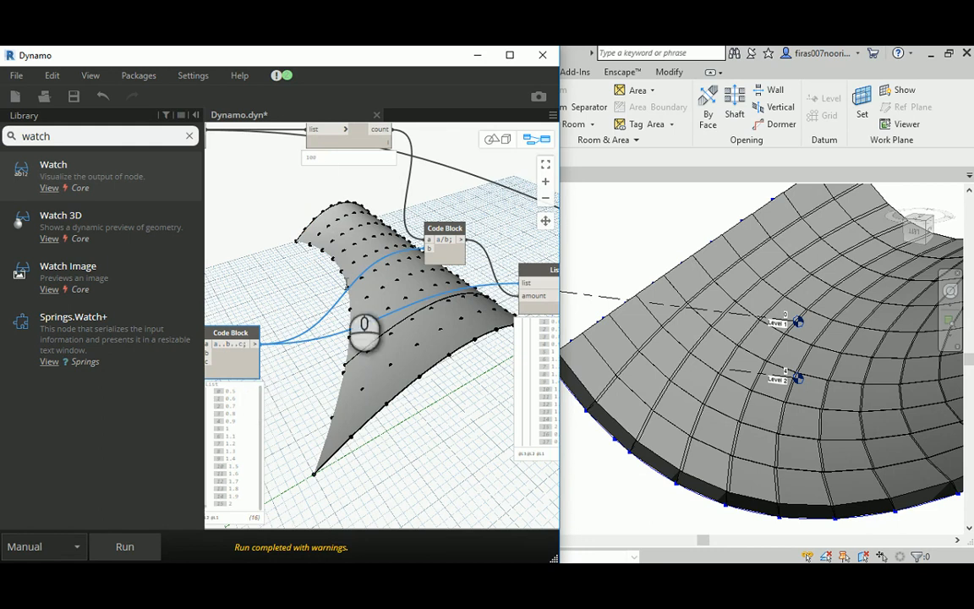
{"action": "left_click", "coordinate": [463, 244]}
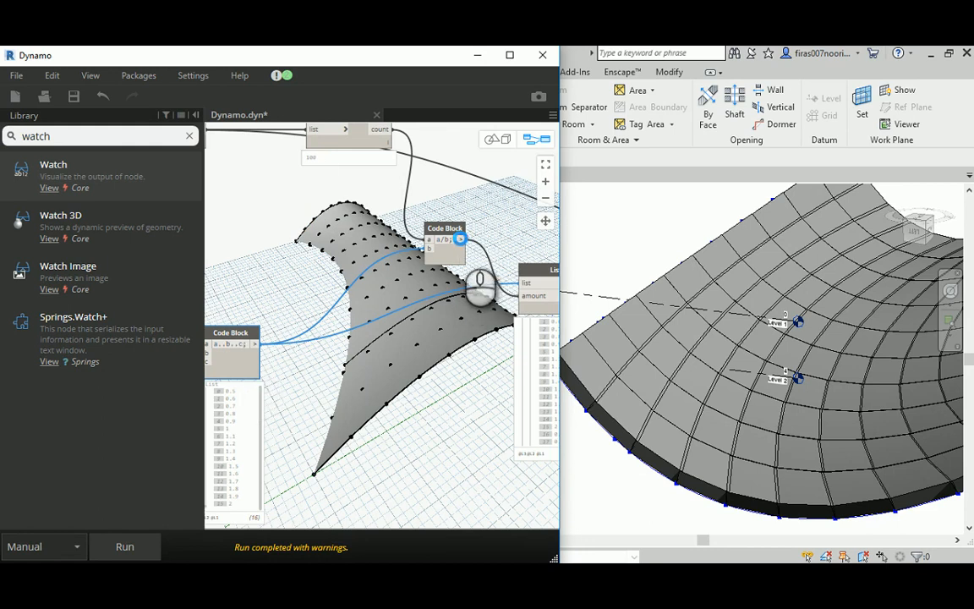
{"action": "middle_click_drag", "start_coordinate": [476, 355], "coordinate": [353, 343]}
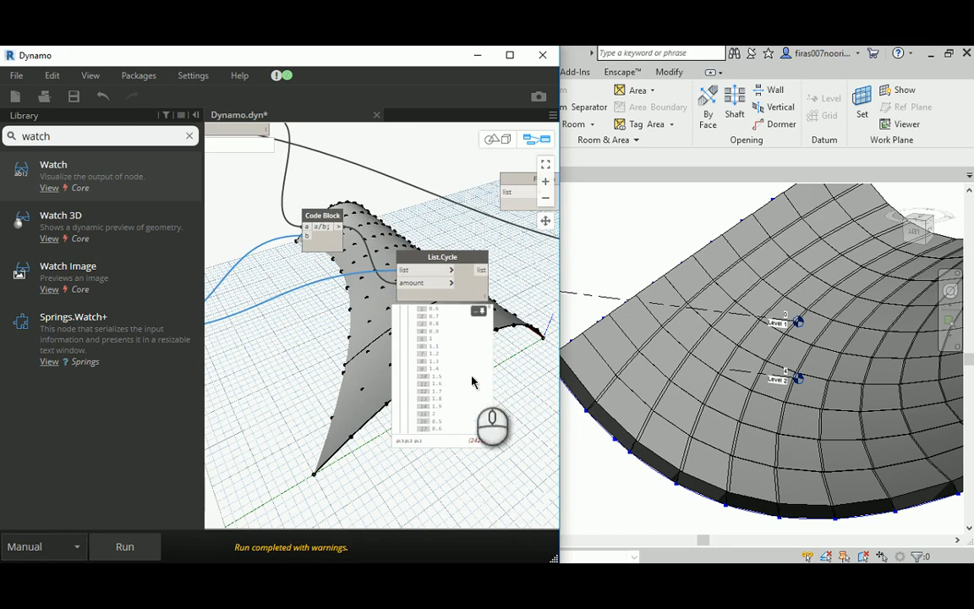
{"action": "middle_click_drag", "start_coordinate": [352, 366], "coordinate": [356, 456]}
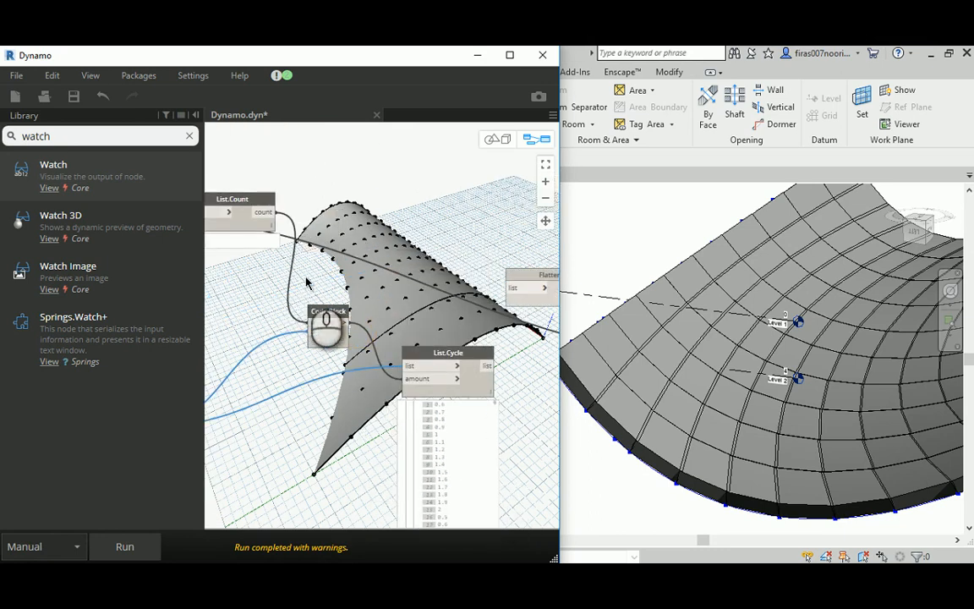
{"action": "middle_click_drag", "start_coordinate": [308, 278], "coordinate": [391, 292]}
{"action": "middle_click_drag", "start_coordinate": [294, 327], "coordinate": [397, 345]}
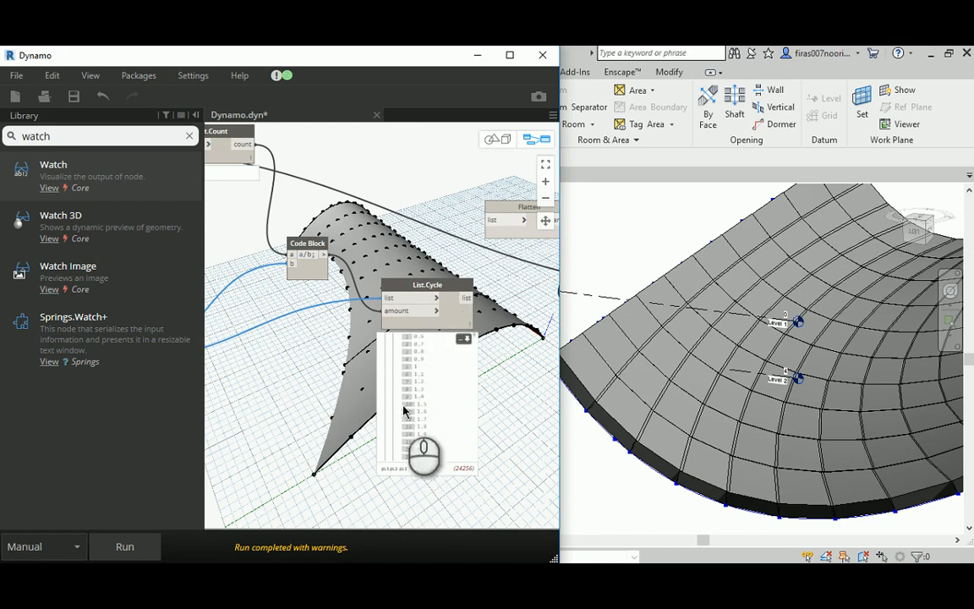
Step: Reconnect the List.Cycle output to the list input of the Flatten node before List.Shuffle and run the graph
{"action": "middle_click_drag", "start_coordinate": [520, 318], "coordinate": [413, 328]}
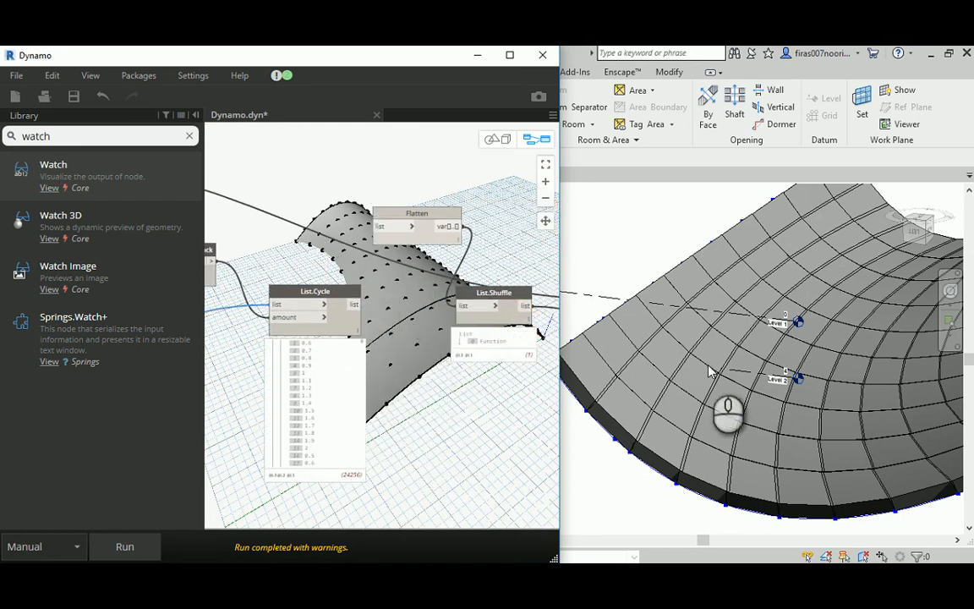
{"action": "left_click", "coordinate": [351, 305]}
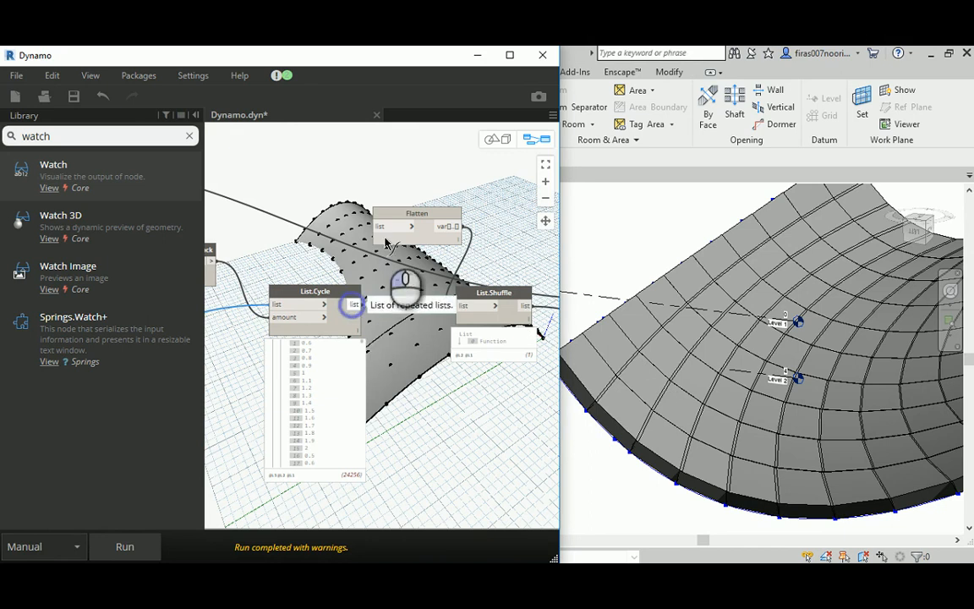
{"action": "left_click", "coordinate": [386, 227]}
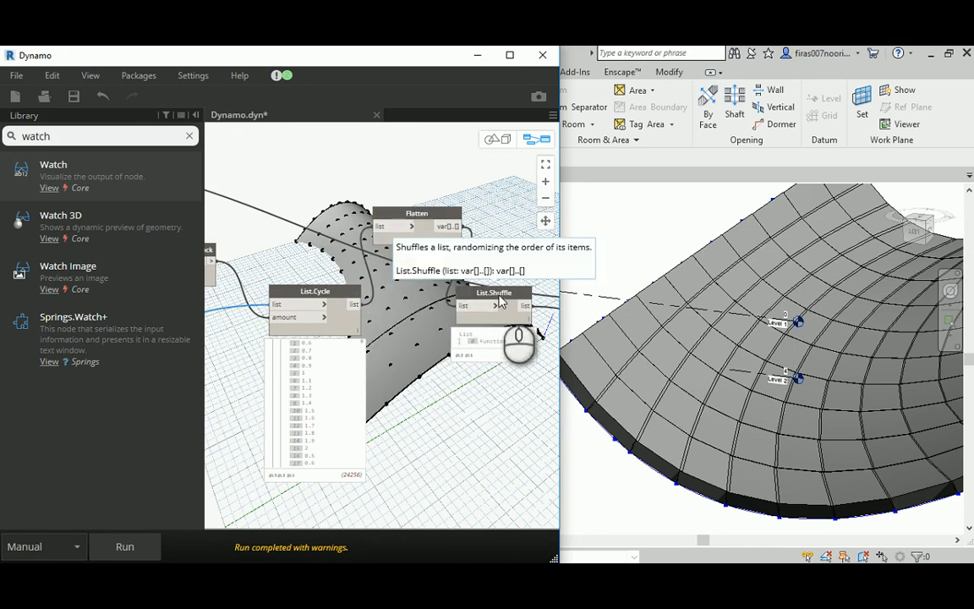
{"action": "middle_click_drag", "start_coordinate": [416, 382], "coordinate": [424, 372]}
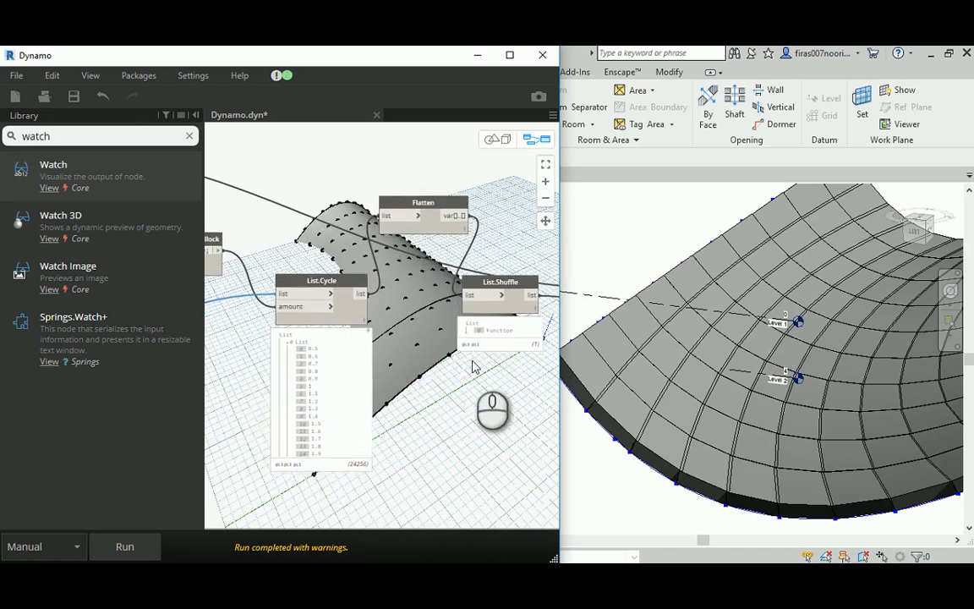
{"action": "middle_click_drag", "start_coordinate": [451, 379], "coordinate": [304, 433]}
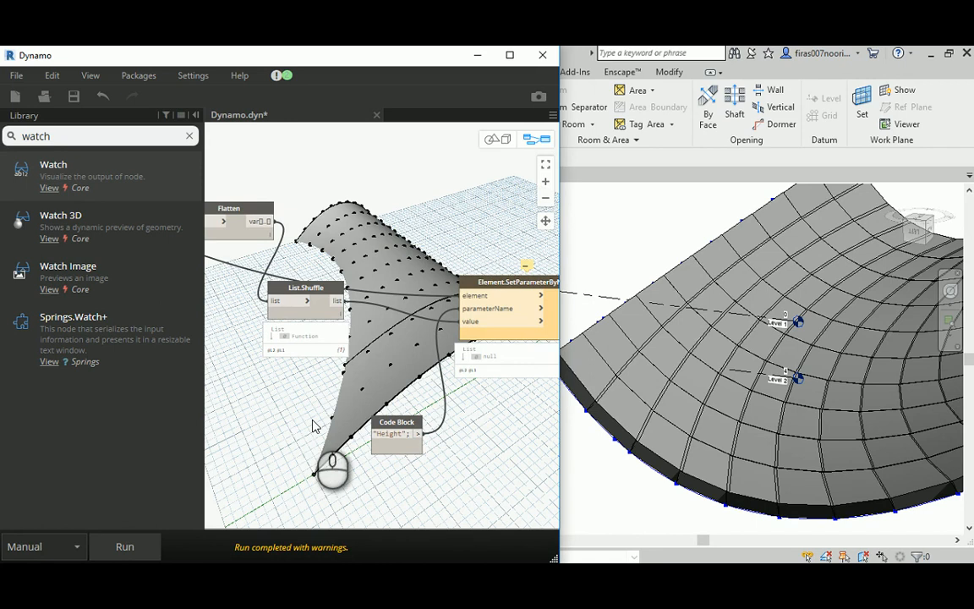
{"action": "scroll", "coordinate": [465, 300], "scroll_direction": "up", "scroll_amount": 1}
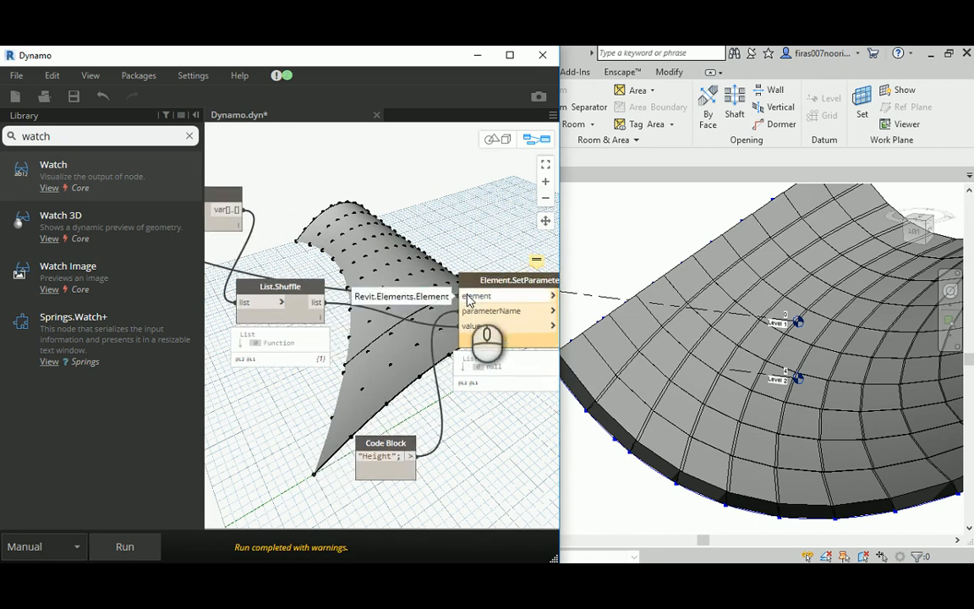
{"action": "left_click", "coordinate": [127, 547]}
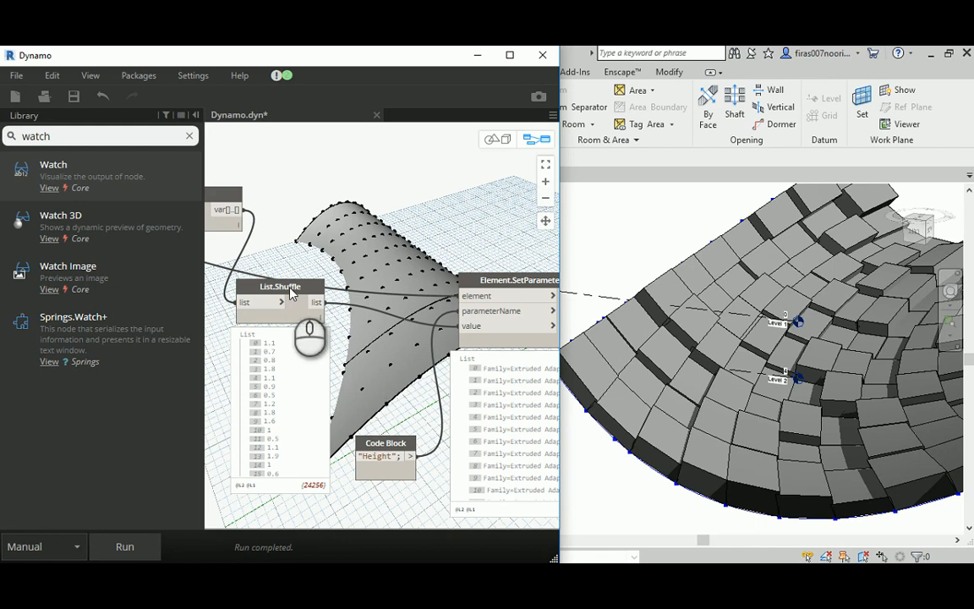
Step: Move the List.Shuffle node slightly lower to separate its output wire, and check the inputs of Element.SetParameterByName
{"action": "left_click_drag", "start_coordinate": [291, 291], "coordinate": [288, 318]}
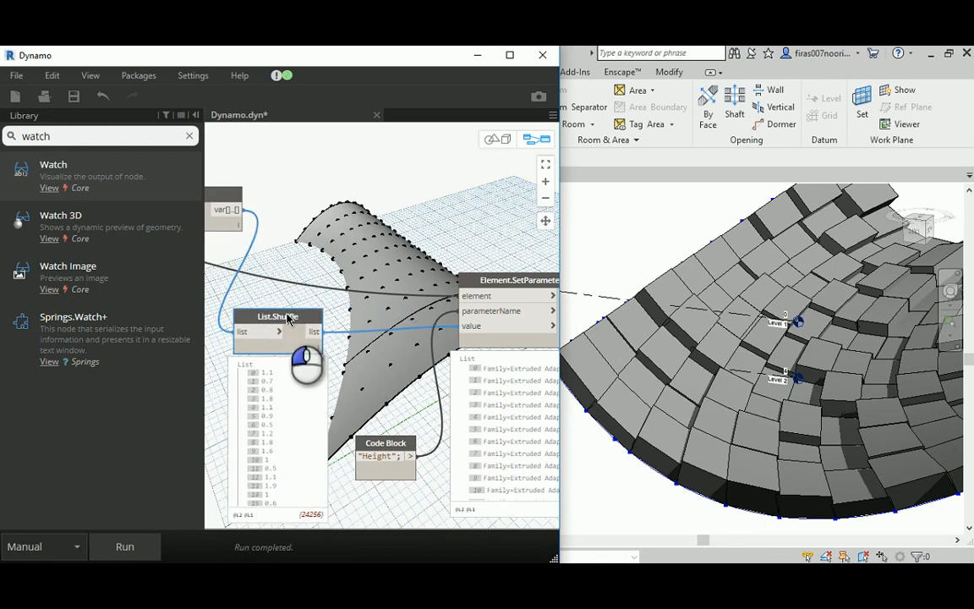
{"action": "middle_click_drag", "start_coordinate": [455, 234], "coordinate": [328, 239]}
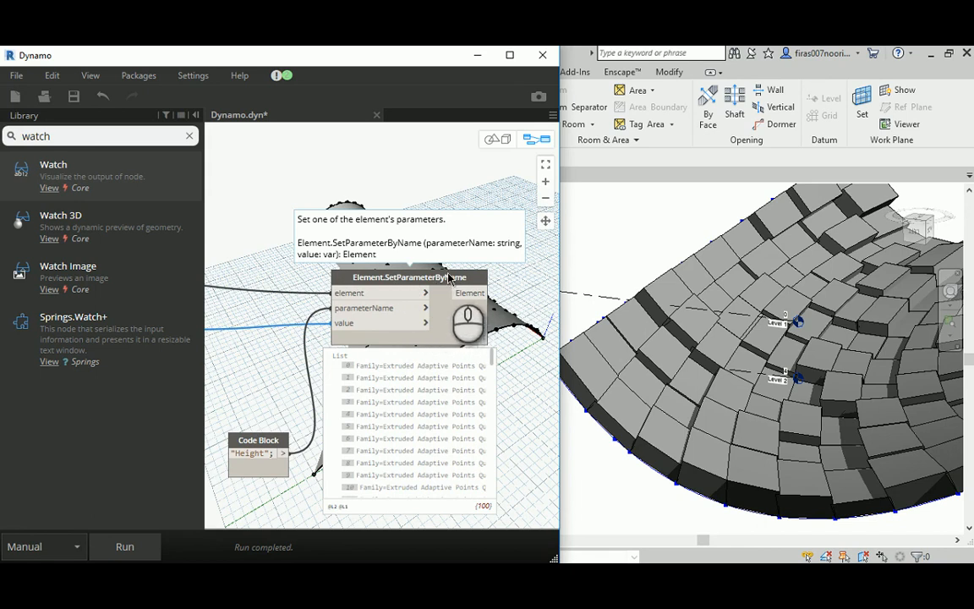
{"action": "middle_click_drag", "start_coordinate": [337, 233], "coordinate": [422, 242]}
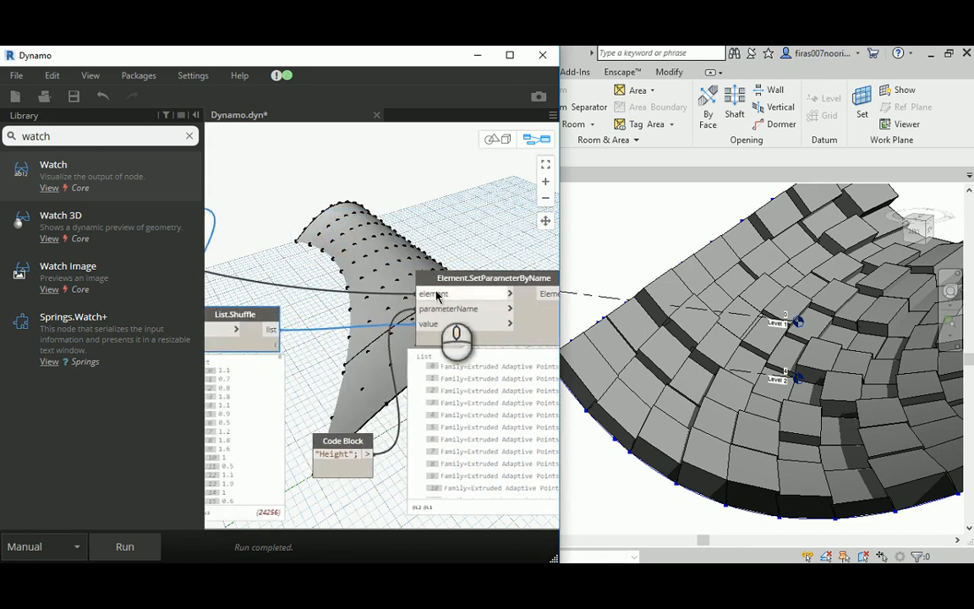
Step: Trace the element input of Element.SetParameterByName back to the Flatten node that supplies the adaptive components
{"action": "scroll", "coordinate": [313, 290], "scroll_direction": "down", "scroll_amount": 3}
{"action": "middle_click_drag", "start_coordinate": [313, 238], "coordinate": [407, 243]}
{"action": "middle_click_drag", "start_coordinate": [322, 230], "coordinate": [427, 233]}
{"action": "middle_click_drag", "start_coordinate": [304, 202], "coordinate": [529, 241]}
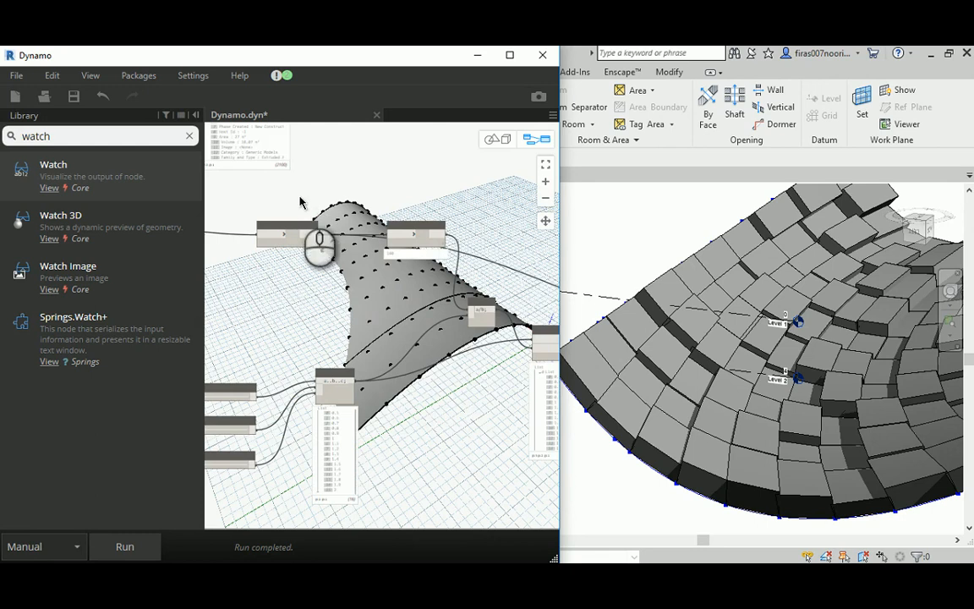
{"action": "middle_click_drag", "start_coordinate": [307, 206], "coordinate": [395, 205]}
{"action": "scroll", "coordinate": [412, 233], "scroll_direction": "up", "scroll_amount": 3}
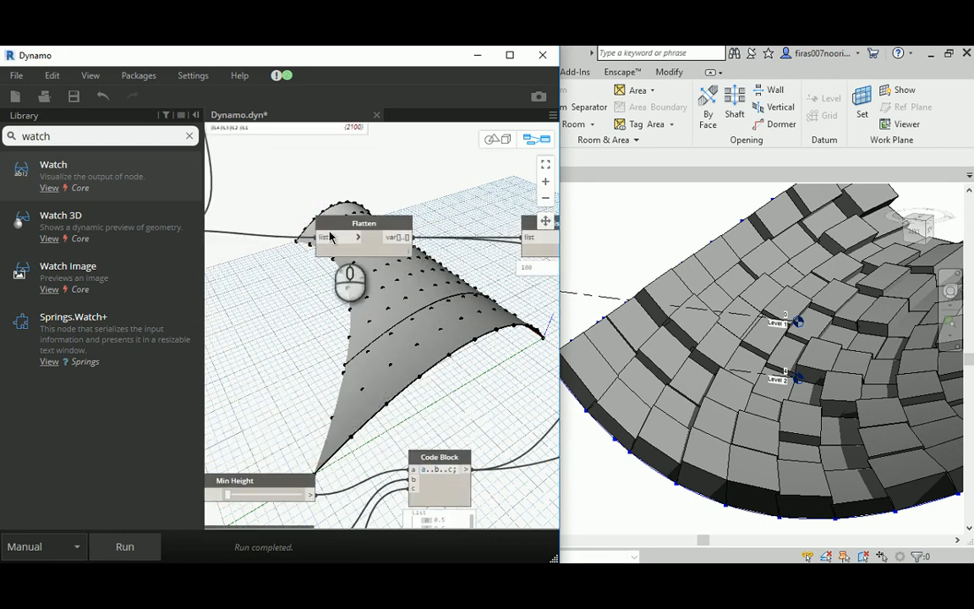
{"action": "scroll", "coordinate": [331, 236], "scroll_direction": "down", "scroll_amount": 5}
{"action": "middle_click_drag", "start_coordinate": [460, 280], "coordinate": [275, 266]}
{"action": "scroll", "coordinate": [476, 306], "scroll_direction": "up", "scroll_amount": 6}
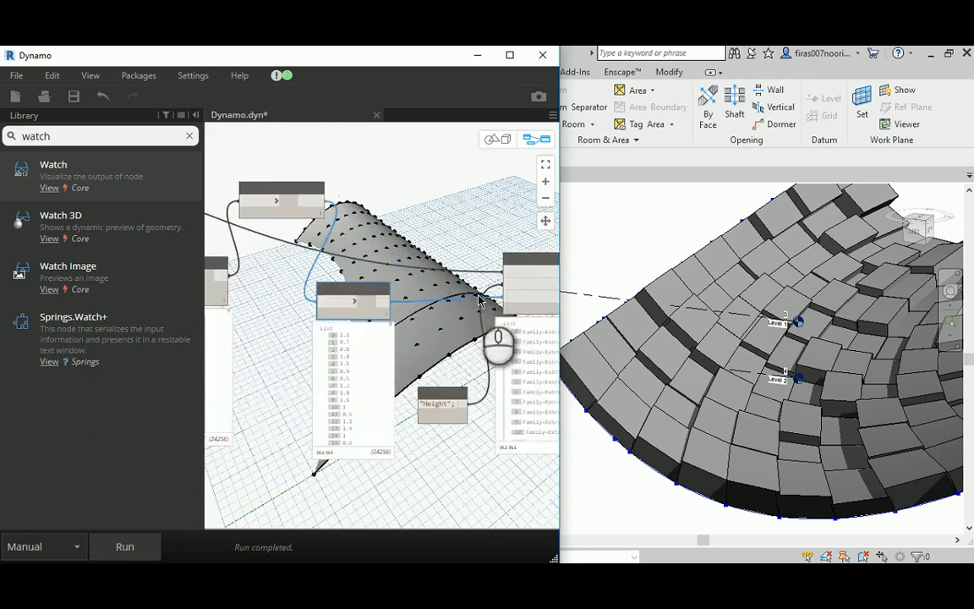
Step: Check the List.Shuffle output feeding the value input and the "Height" Code Block feeding the parameterName input
{"action": "scroll", "coordinate": [372, 269], "scroll_direction": "up", "scroll_amount": 1}
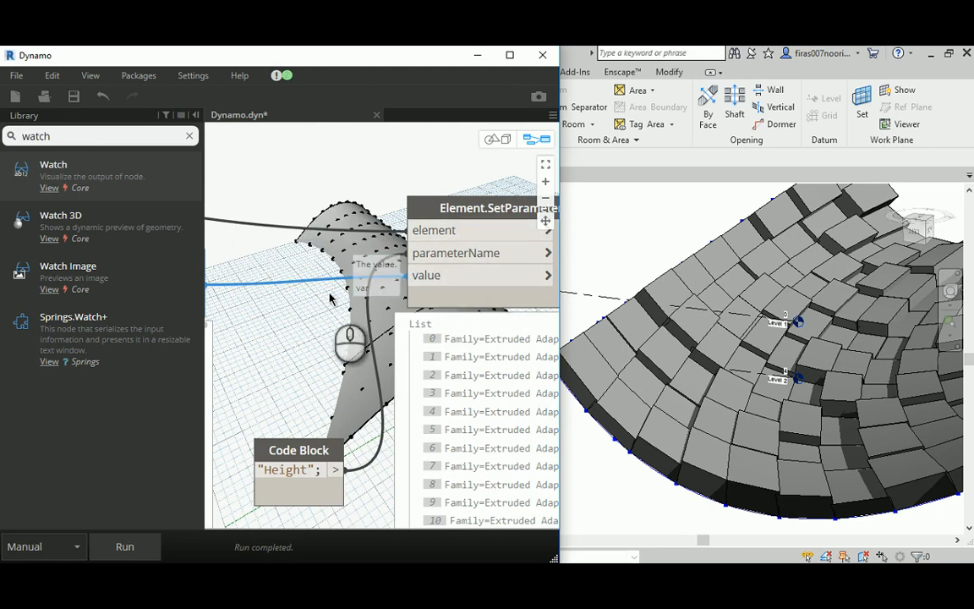
{"action": "middle_click_drag", "start_coordinate": [318, 293], "coordinate": [445, 258]}
{"action": "scroll", "coordinate": [442, 257], "scroll_direction": "down", "scroll_amount": 1}
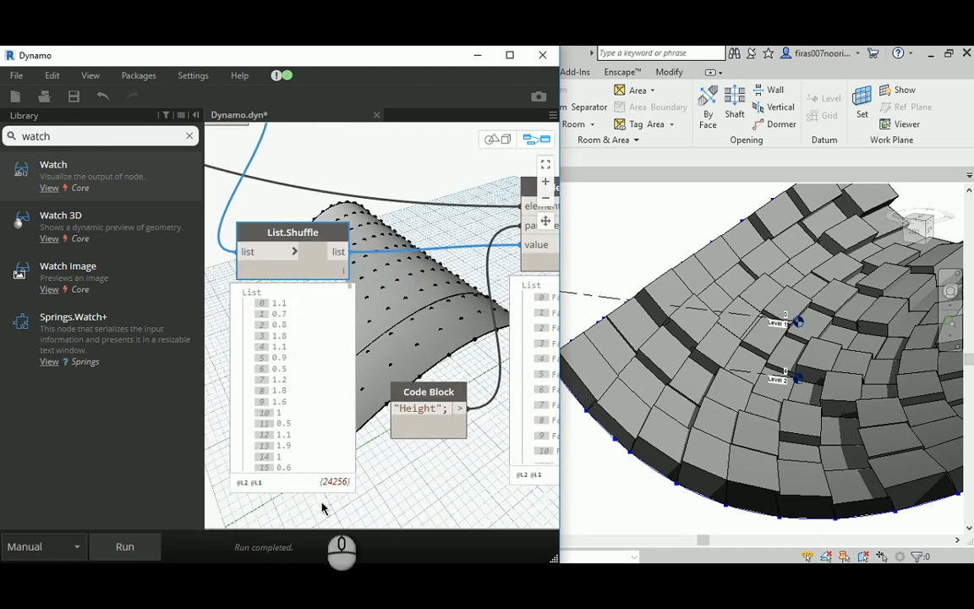
{"action": "middle_click_drag", "start_coordinate": [440, 306], "coordinate": [375, 337]}
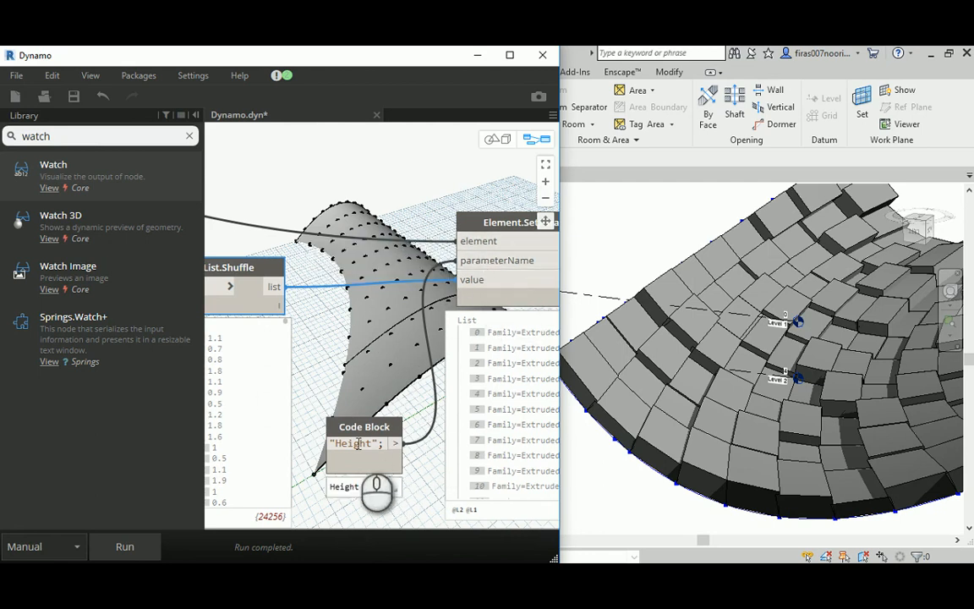
Step: Look up the Height parameter name in the Element.Parameters output list
{"action": "middle_click_drag", "start_coordinate": [300, 167], "coordinate": [433, 300]}
{"action": "scroll", "coordinate": [433, 302], "scroll_direction": "down", "scroll_amount": 6}
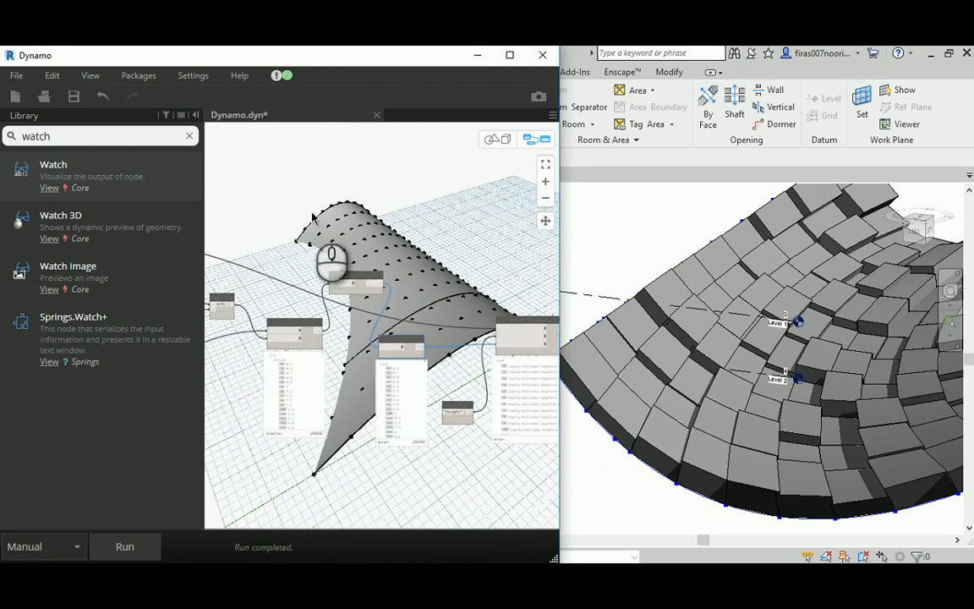
{"action": "middle_click_drag", "start_coordinate": [312, 216], "coordinate": [509, 308]}
{"action": "middle_click_drag", "start_coordinate": [361, 235], "coordinate": [503, 294]}
{"action": "scroll", "coordinate": [354, 224], "scroll_direction": "up", "scroll_amount": 4}
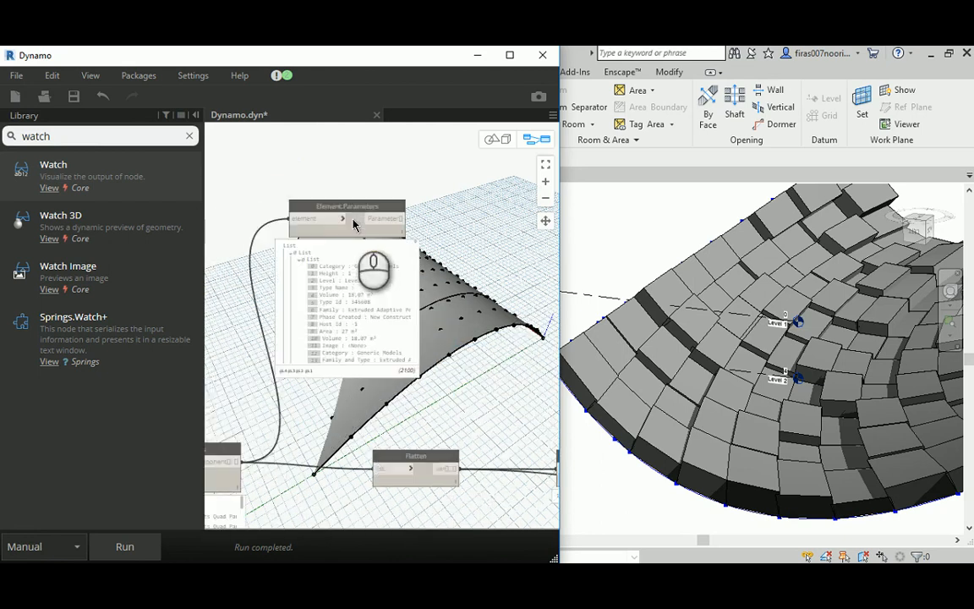
{"action": "scroll", "coordinate": [353, 224], "scroll_direction": "up", "scroll_amount": 3}
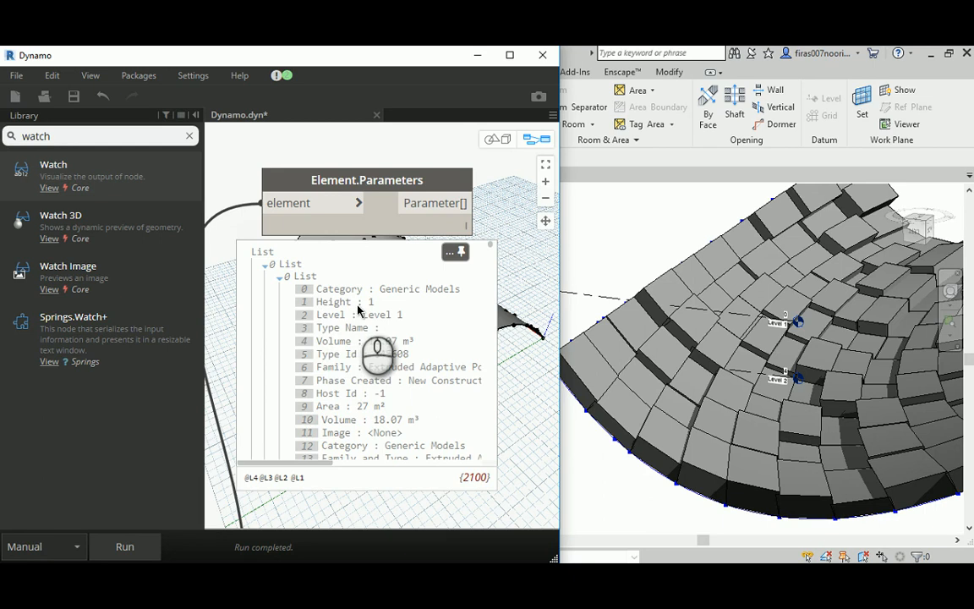
Step: Compare the "Height" Code Block with the parameter name and review the surrounding List.Shuffle and Element.SetParameterByName nodes
{"action": "scroll", "coordinate": [292, 234], "scroll_direction": "down", "scroll_amount": 8}
{"action": "middle_click_drag", "start_coordinate": [488, 383], "coordinate": [237, 224]}
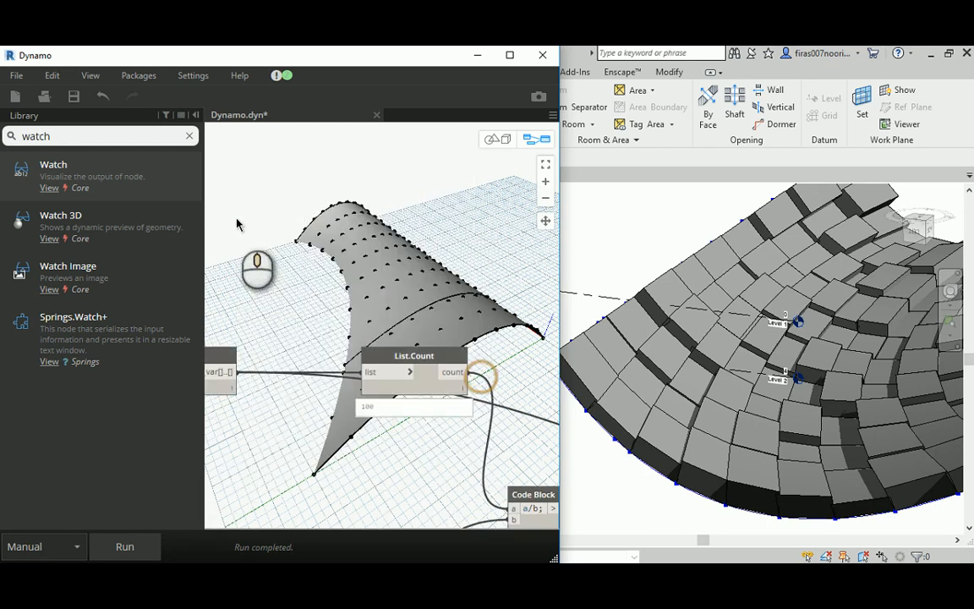
{"action": "scroll", "coordinate": [303, 269], "scroll_direction": "down", "scroll_amount": 4}
{"action": "middle_click_drag", "start_coordinate": [386, 290], "coordinate": [278, 194]}
{"action": "middle_click_drag", "start_coordinate": [524, 411], "coordinate": [415, 339]}
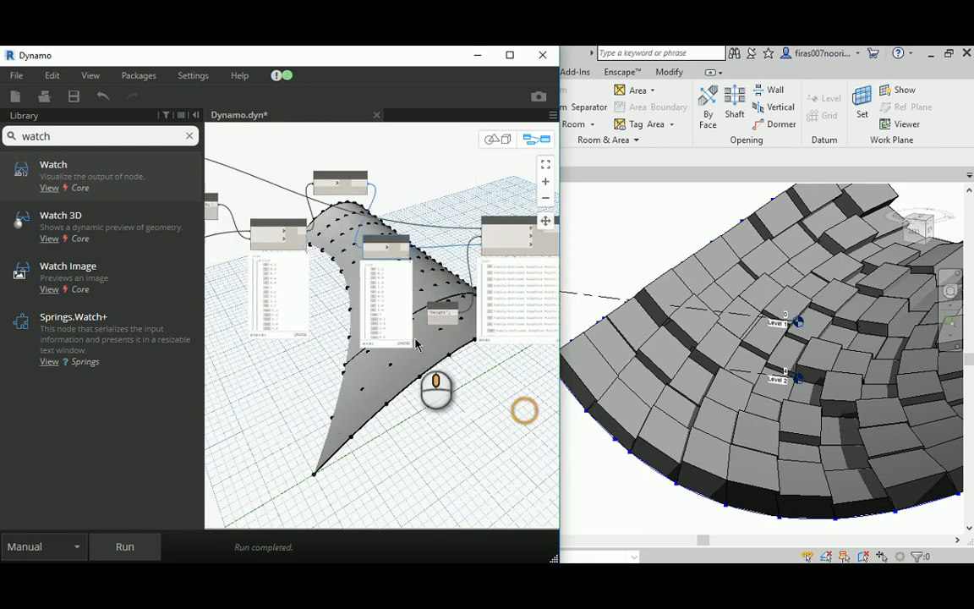
{"action": "scroll", "coordinate": [415, 343], "scroll_direction": "up", "scroll_amount": 3}
{"action": "scroll", "coordinate": [403, 287], "scroll_direction": "up", "scroll_amount": 3}
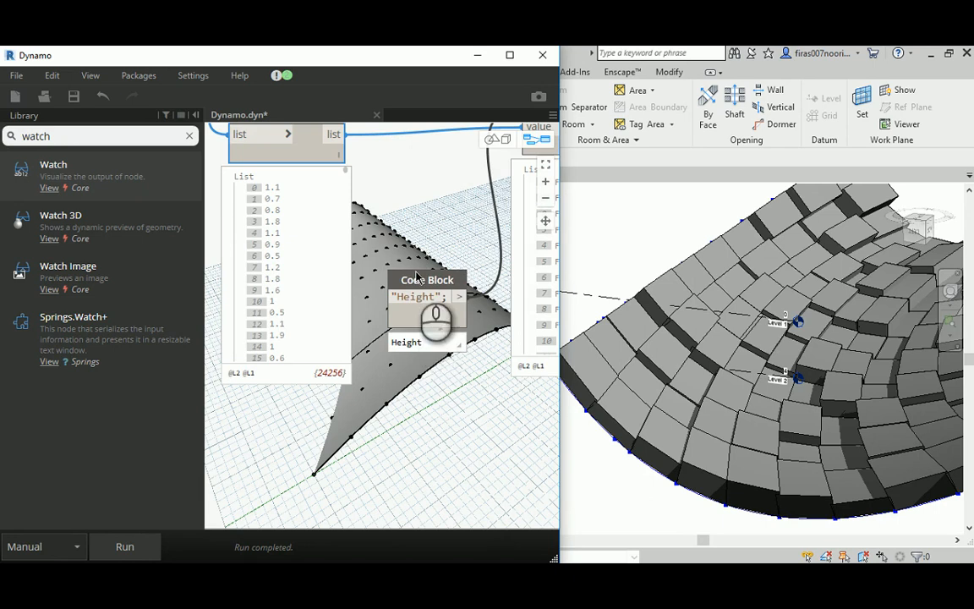
{"action": "scroll", "coordinate": [416, 299], "scroll_direction": "down", "scroll_amount": 4}
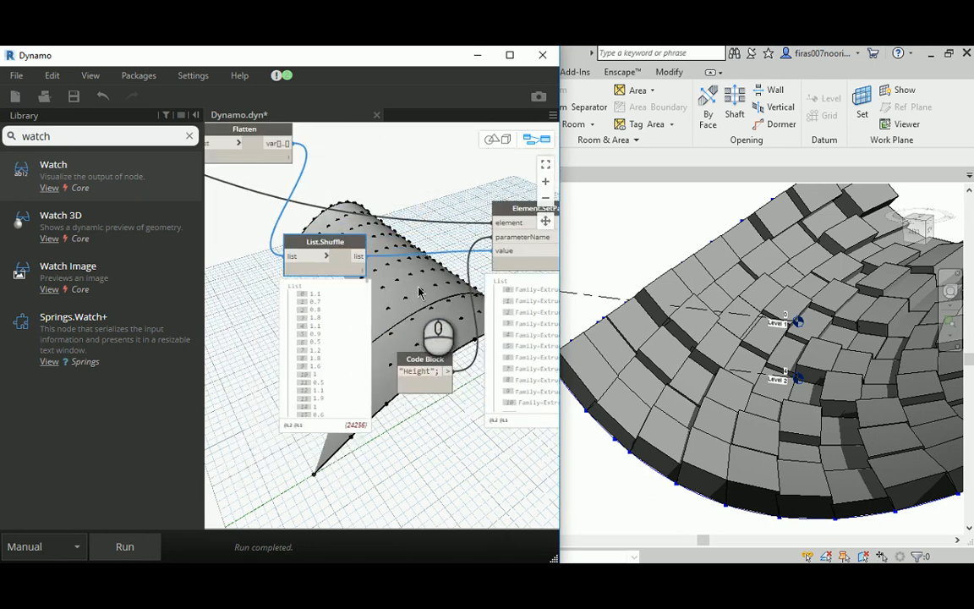
{"action": "scroll", "coordinate": [415, 291], "scroll_direction": "down", "scroll_amount": 3}
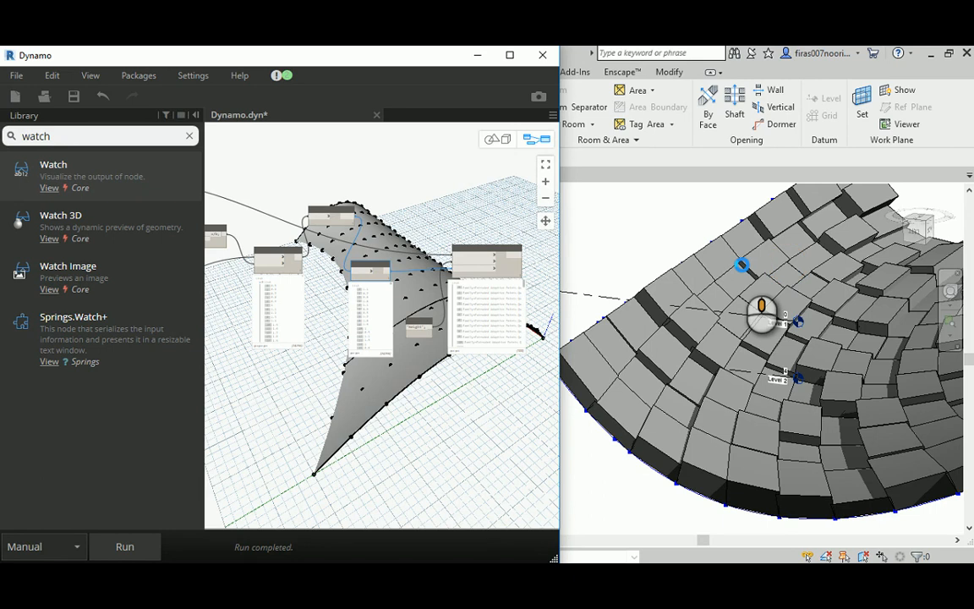
Step: Inspect the randomized panels in the Revit 3D view and the whole node graph, and save the Dynamo graph
{"action": "middle_click_drag", "start_coordinate": [742, 265], "coordinate": [743, 269], "text": "shift"}
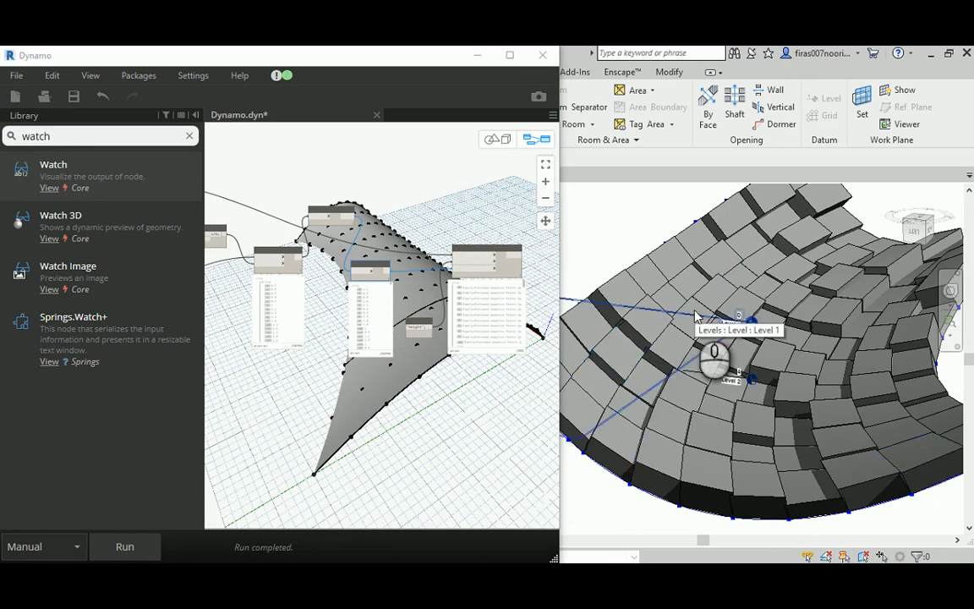
{"action": "middle_click_drag", "start_coordinate": [300, 228], "coordinate": [402, 264]}
{"action": "scroll", "coordinate": [401, 263], "scroll_direction": "down", "scroll_amount": 5}
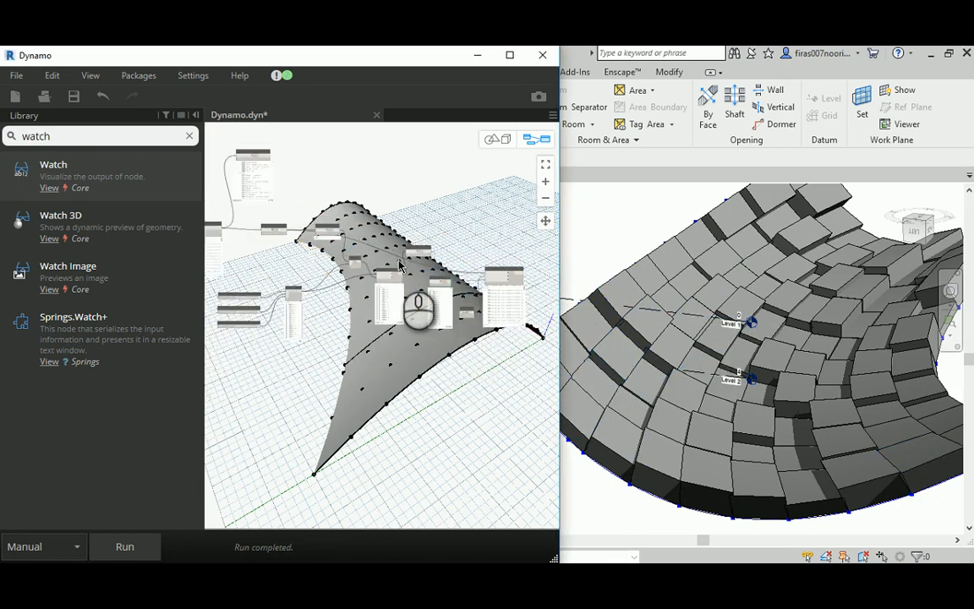
{"action": "middle_click_drag", "start_coordinate": [355, 229], "coordinate": [462, 241]}
{"action": "middle_click_drag", "start_coordinate": [349, 211], "coordinate": [414, 243]}
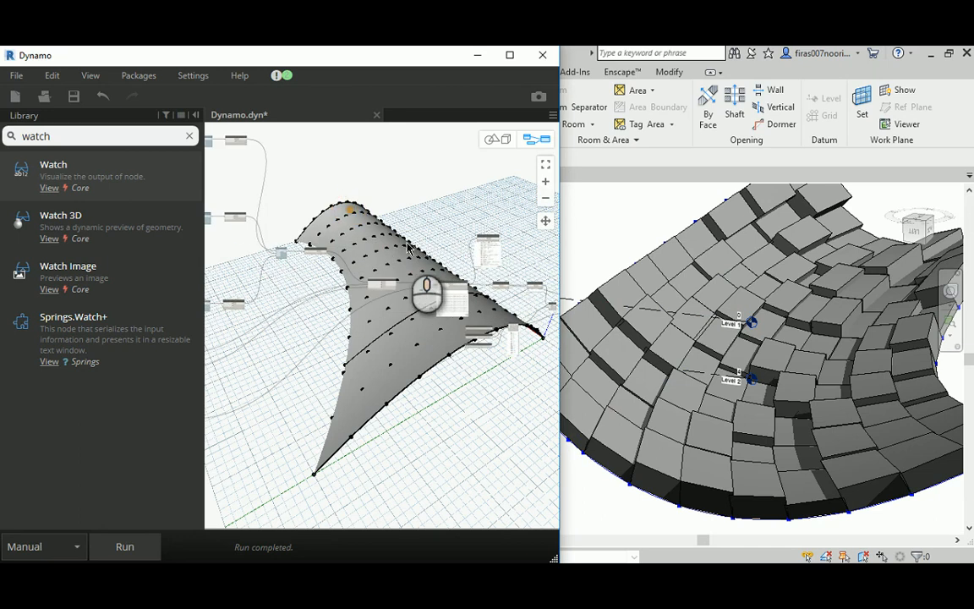
{"action": "middle_click_drag", "start_coordinate": [310, 233], "coordinate": [402, 273]}
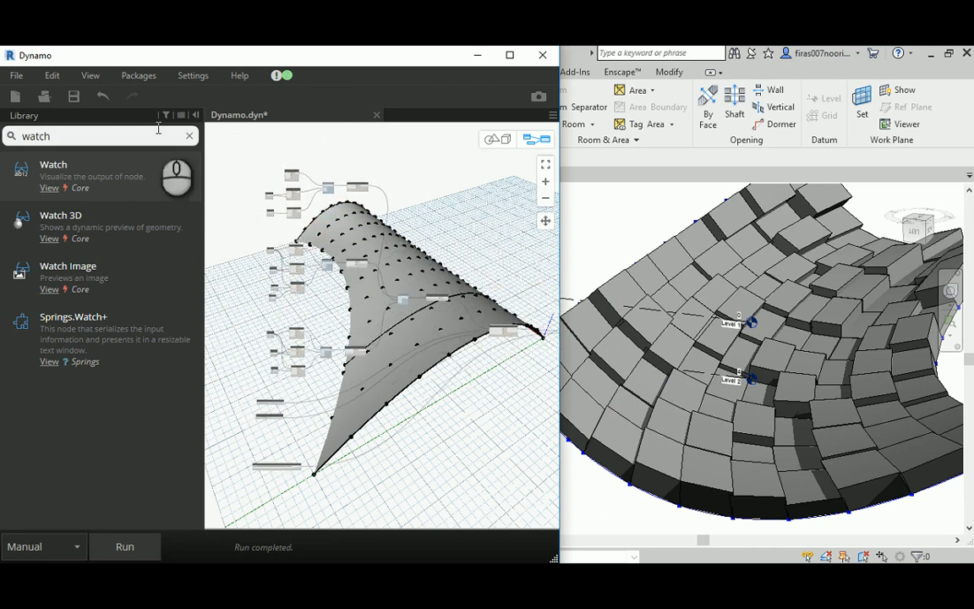
{"action": "left_click", "coordinate": [73, 99]}
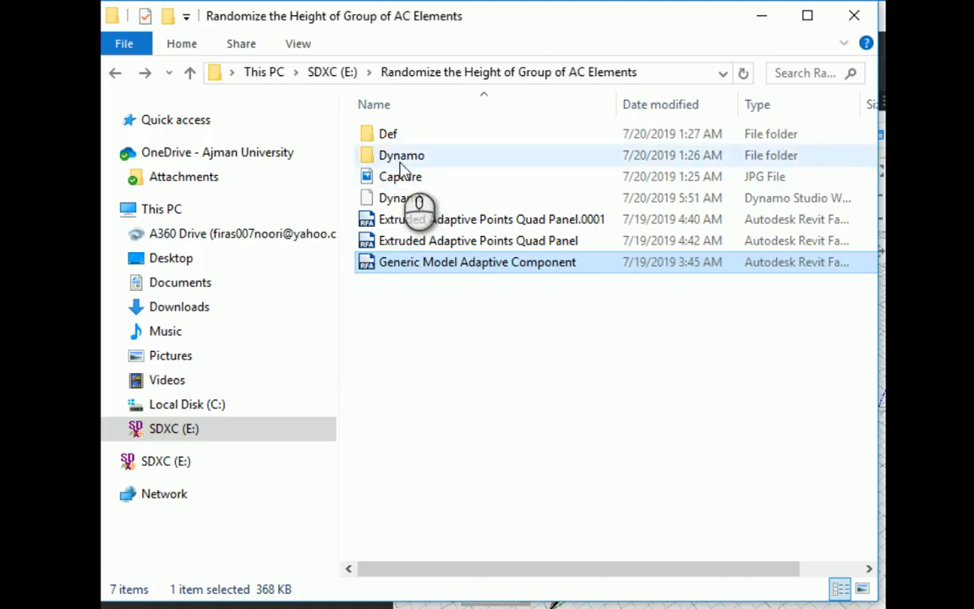
Step: Open the Test graph from the Dynamo folder in File Explorer and minimize the Explorer window
{"action": "double_click", "coordinate": [399, 157]}
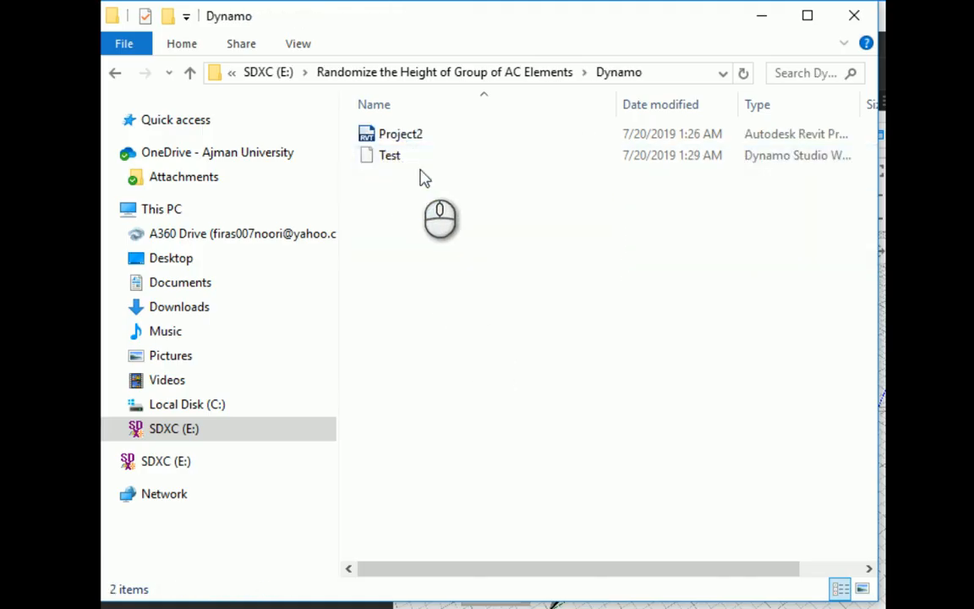
{"action": "left_click", "coordinate": [384, 159]}
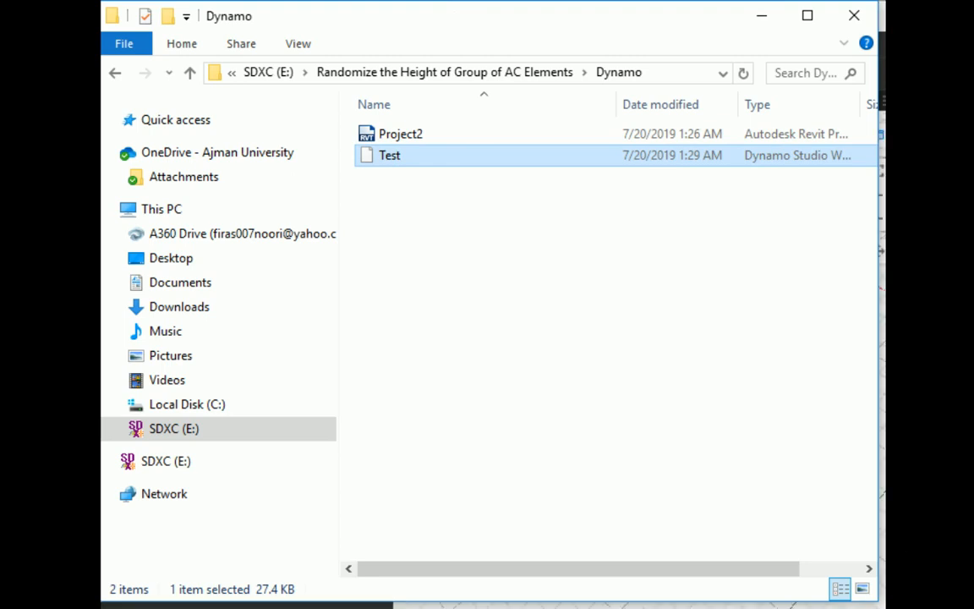
{"action": "left_click", "coordinate": [761, 16]}
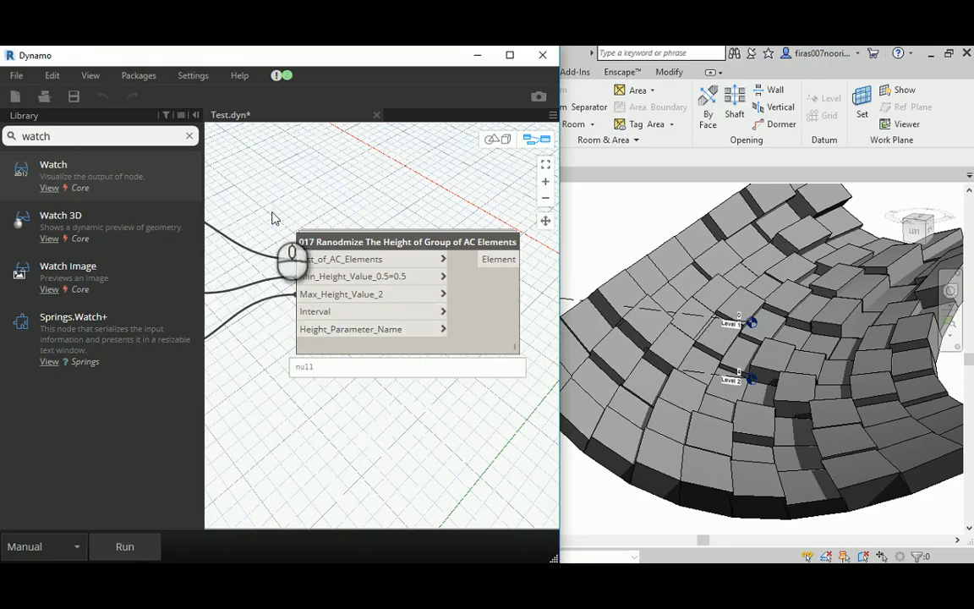
Step: Trace AdaptiveComponent.ByPoints through Flatten, and the number sliders, into the "017 Ranodmize The Height of Group of AC Elements" node
{"action": "middle_click_drag", "start_coordinate": [271, 218], "coordinate": [427, 278]}
{"action": "middle_click_drag", "start_coordinate": [328, 210], "coordinate": [522, 228]}
{"action": "scroll", "coordinate": [404, 213], "scroll_direction": "down", "scroll_amount": 2}
{"action": "middle_click_drag", "start_coordinate": [400, 213], "coordinate": [474, 294]}
{"action": "scroll", "coordinate": [245, 186], "scroll_direction": "up", "scroll_amount": 2}
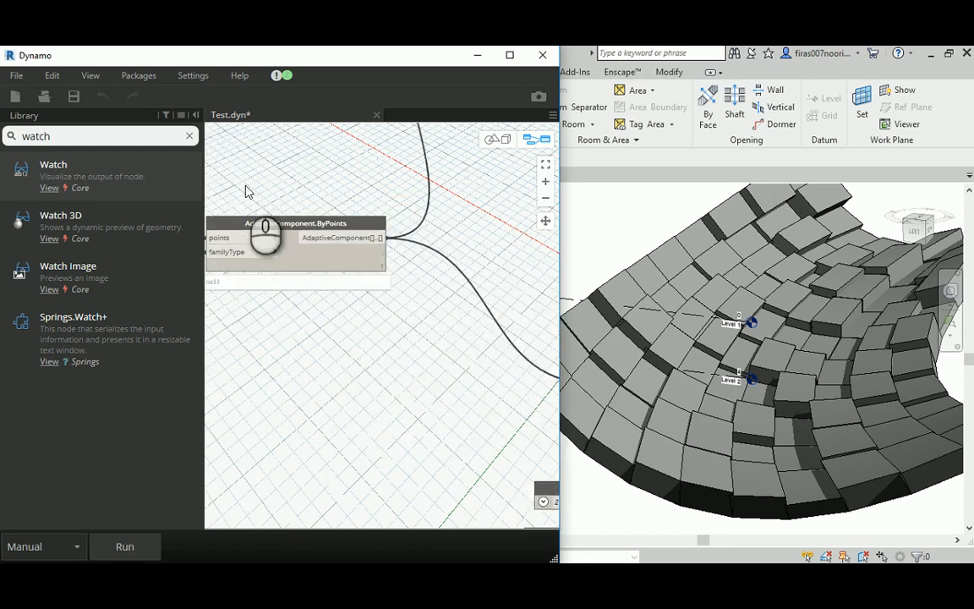
{"action": "left_click", "coordinate": [268, 222]}
{"action": "middle_click_drag", "start_coordinate": [475, 334], "coordinate": [220, 253]}
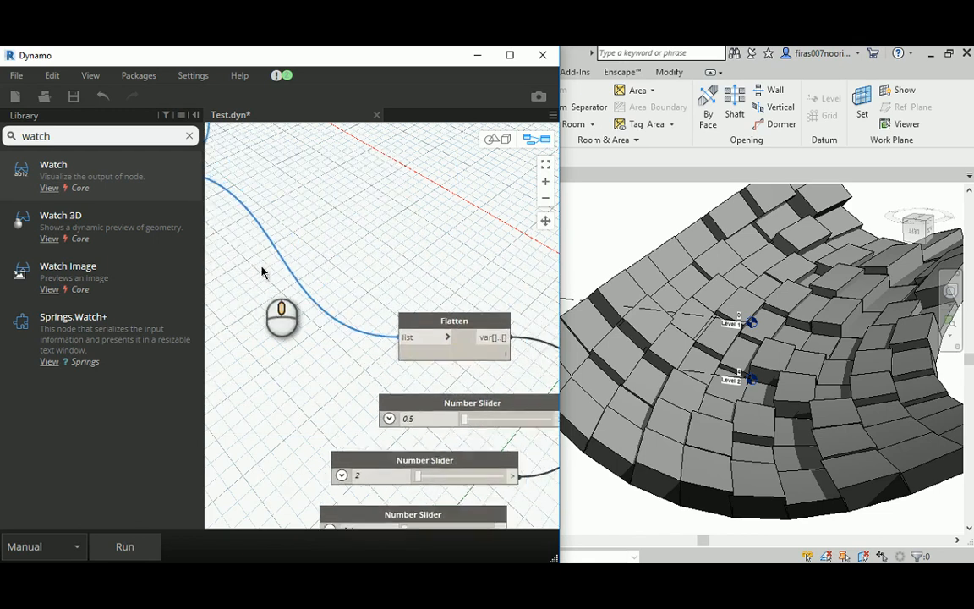
{"action": "middle_click_drag", "start_coordinate": [399, 296], "coordinate": [238, 246]}
{"action": "middle_click_drag", "start_coordinate": [439, 274], "coordinate": [317, 229]}
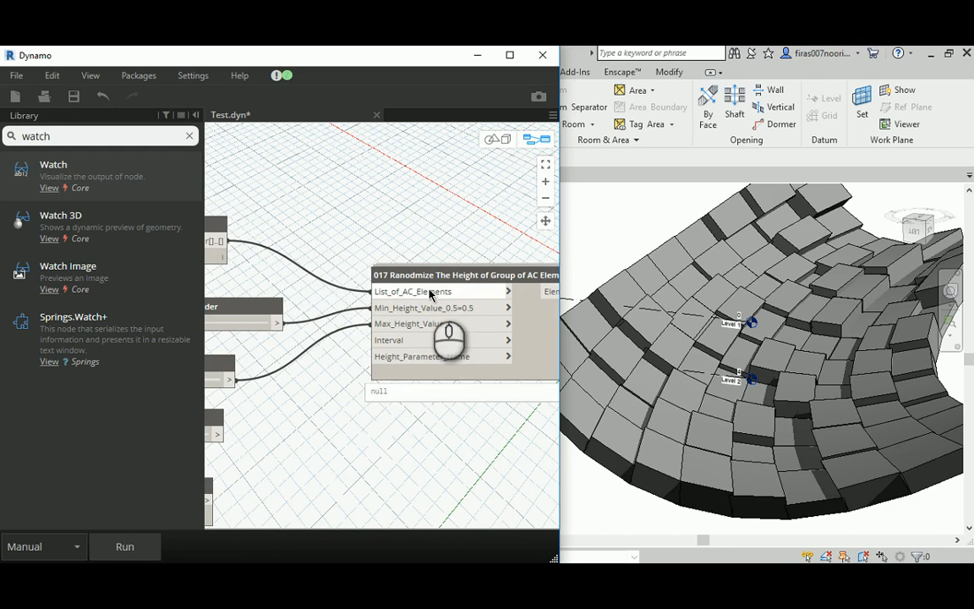
Step: Review the custom node's height, interval and parameter-name inputs beside the number sliders and the "Height" Code Block
{"action": "middle_click_drag", "start_coordinate": [450, 233], "coordinate": [405, 216]}
{"action": "middle_click_drag", "start_coordinate": [303, 258], "coordinate": [338, 226]}
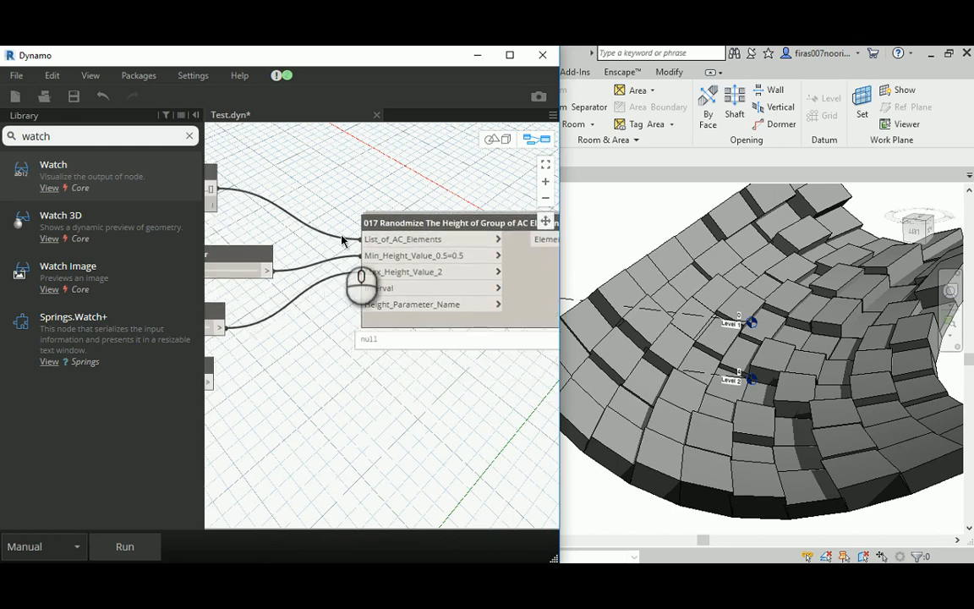
{"action": "middle_click_drag", "start_coordinate": [278, 193], "coordinate": [323, 182]}
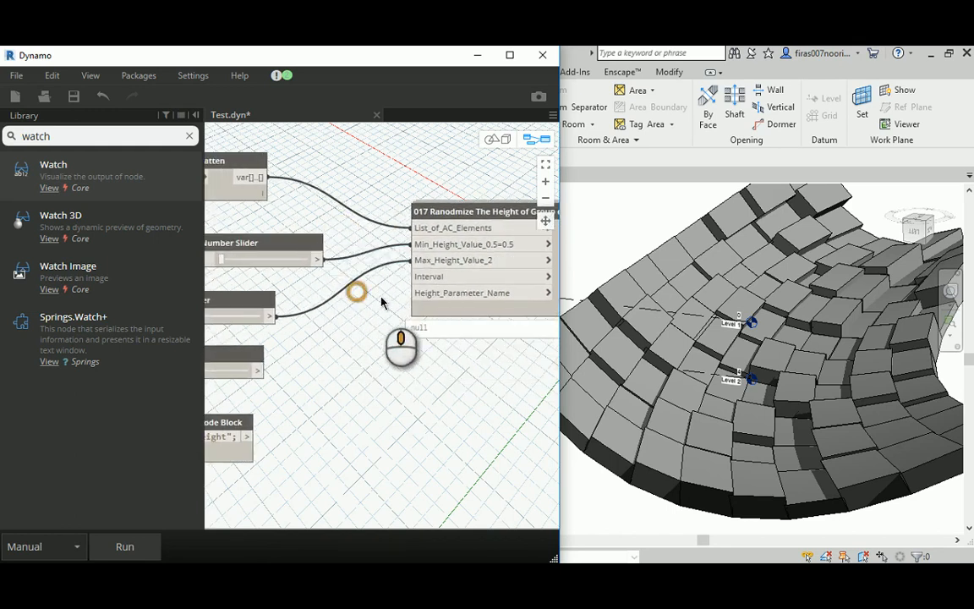
{"action": "middle_click_drag", "start_coordinate": [377, 296], "coordinate": [442, 285]}
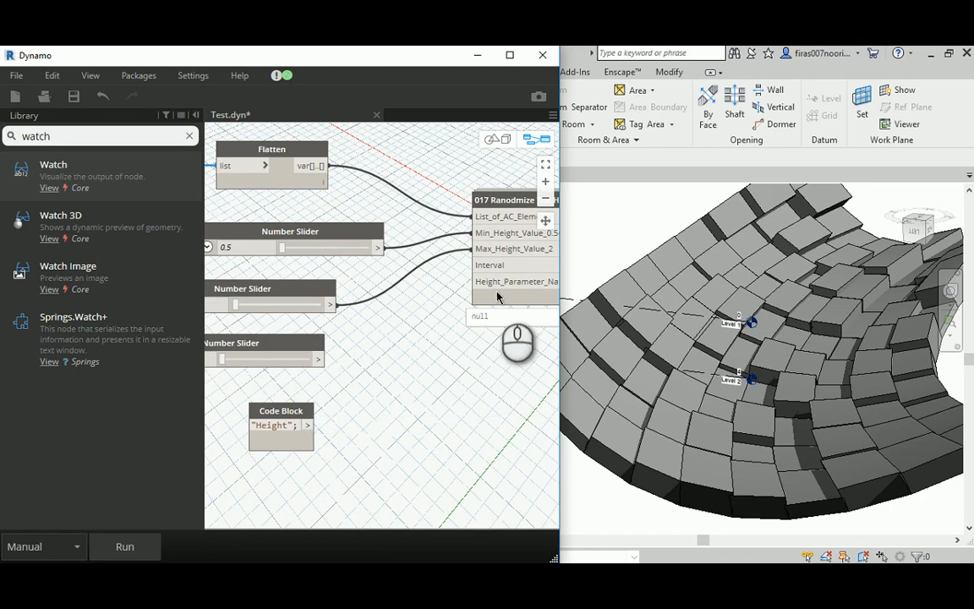
Step: Check the U and V sliders set to 30 and run the Test graph
{"action": "middle_click_drag", "start_coordinate": [402, 397], "coordinate": [225, 447]}
{"action": "middle_click_drag", "start_coordinate": [390, 433], "coordinate": [359, 434]}
{"action": "middle_click_drag", "start_coordinate": [239, 483], "coordinate": [479, 452]}
{"action": "scroll", "coordinate": [478, 452], "scroll_direction": "down", "scroll_amount": 3}
{"action": "middle_click_drag", "start_coordinate": [292, 317], "coordinate": [560, 348]}
{"action": "middle_click_drag", "start_coordinate": [414, 328], "coordinate": [617, 359]}
{"action": "middle_click_drag", "start_coordinate": [382, 319], "coordinate": [602, 327]}
{"action": "scroll", "coordinate": [464, 353], "scroll_direction": "down", "scroll_amount": 3}
{"action": "middle_click_drag", "start_coordinate": [353, 340], "coordinate": [560, 325]}
{"action": "middle_click_drag", "start_coordinate": [387, 373], "coordinate": [579, 245]}
{"action": "scroll", "coordinate": [262, 325], "scroll_direction": "up", "scroll_amount": 4}
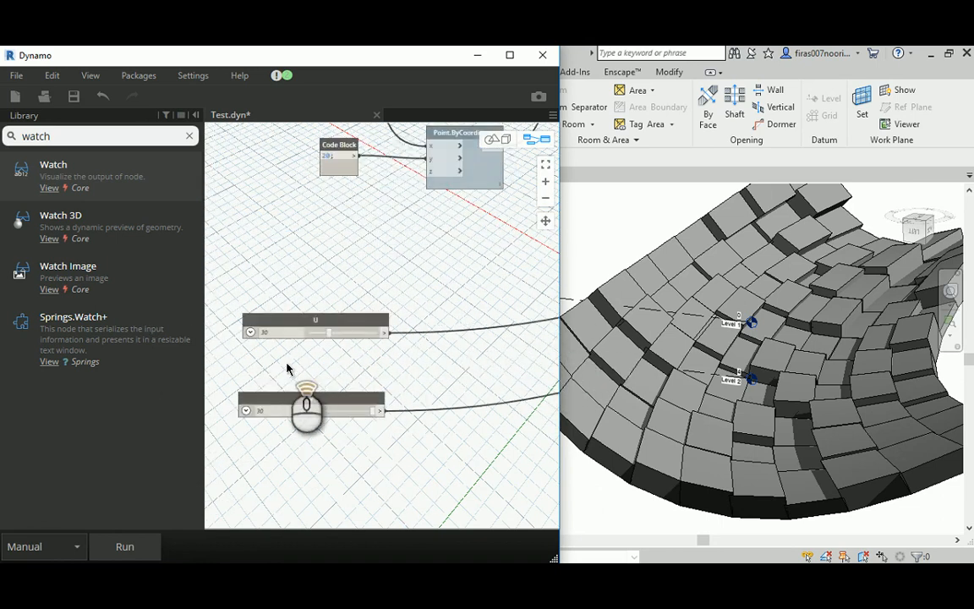
{"action": "left_click", "coordinate": [125, 547]}
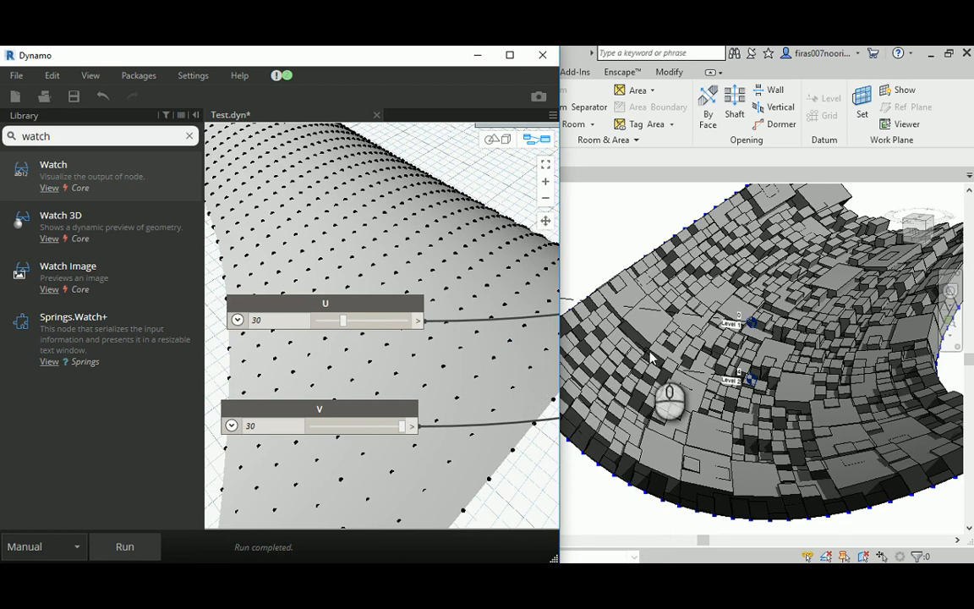
Step: Inspect the generated panels in the Revit 3D view, checking an oversized panel along the upper edge
{"action": "middle_click_drag", "start_coordinate": [683, 385], "coordinate": [701, 419]}
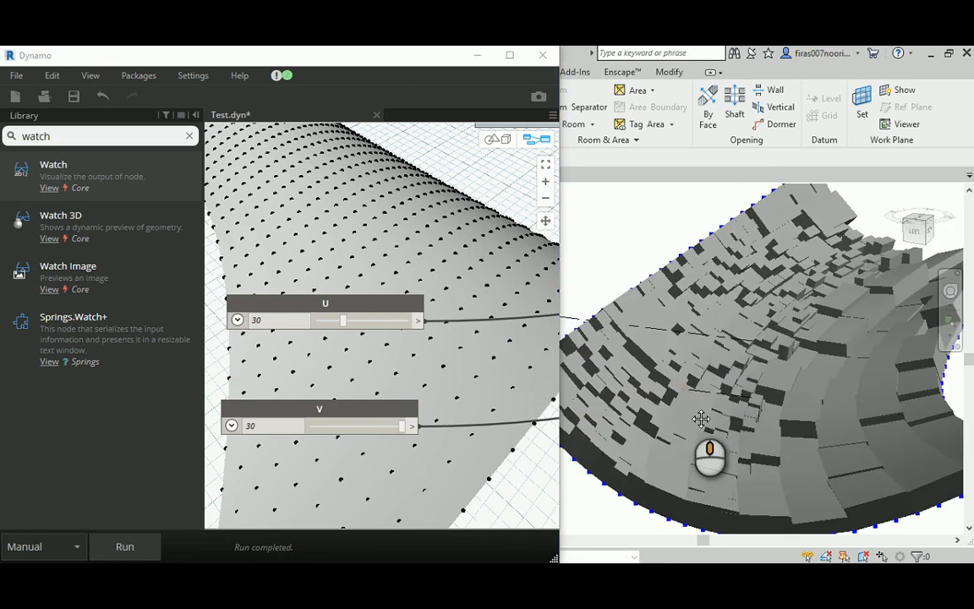
{"action": "scroll", "coordinate": [688, 406], "scroll_direction": "down", "scroll_amount": 1}
{"action": "scroll", "coordinate": [765, 246], "scroll_direction": "up", "scroll_amount": 8}
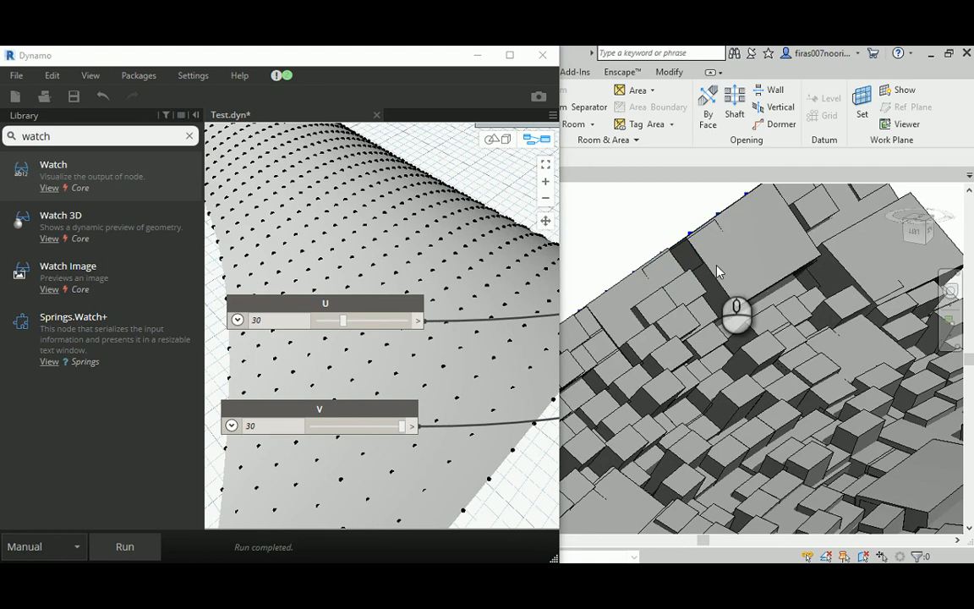
{"action": "left_click", "coordinate": [656, 239]}
{"action": "scroll", "coordinate": [653, 235], "scroll_direction": "down", "scroll_amount": 6}
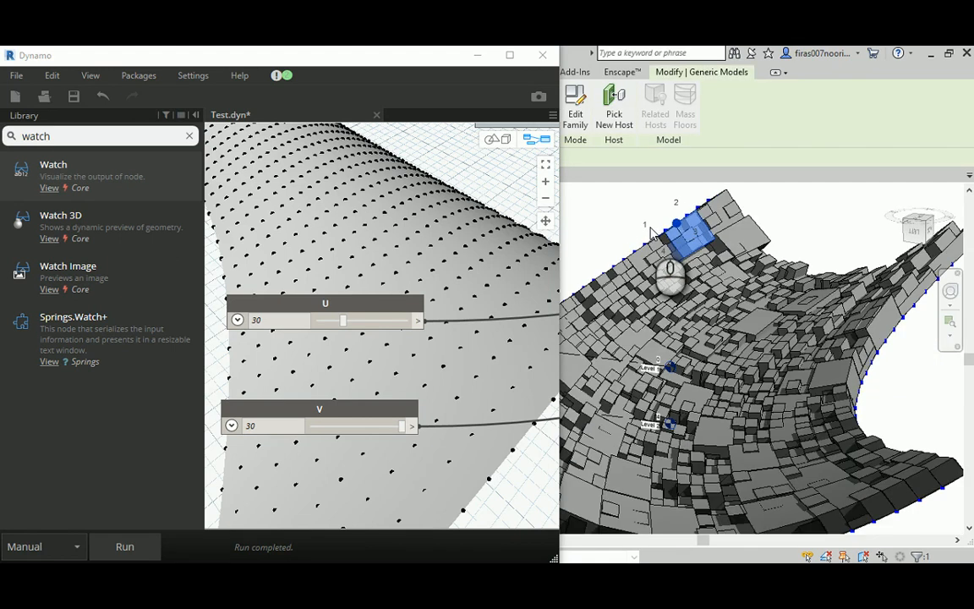
{"action": "key", "text": "Escape"}
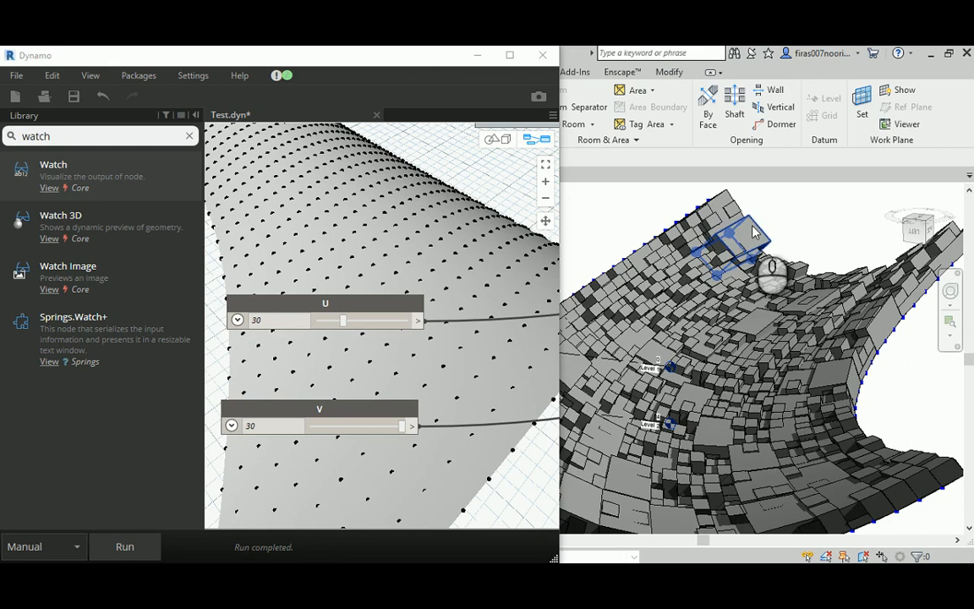
{"action": "middle_click_drag", "start_coordinate": [761, 238], "coordinate": [705, 466], "text": "shift"}
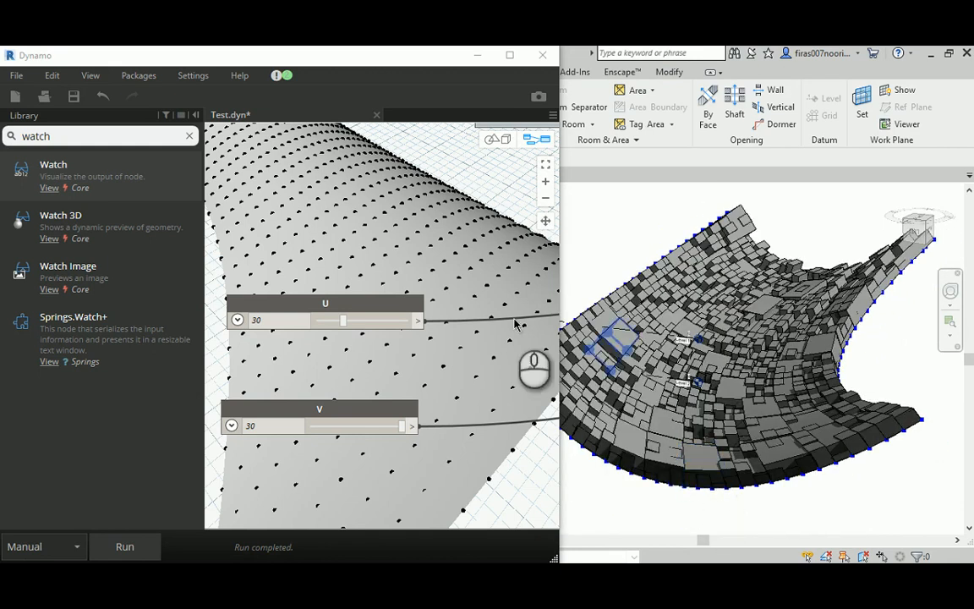
Step: Select all the adaptive panels in the Revit 3D view and delete them
{"action": "scroll", "coordinate": [503, 253], "scroll_direction": "down", "scroll_amount": 6}
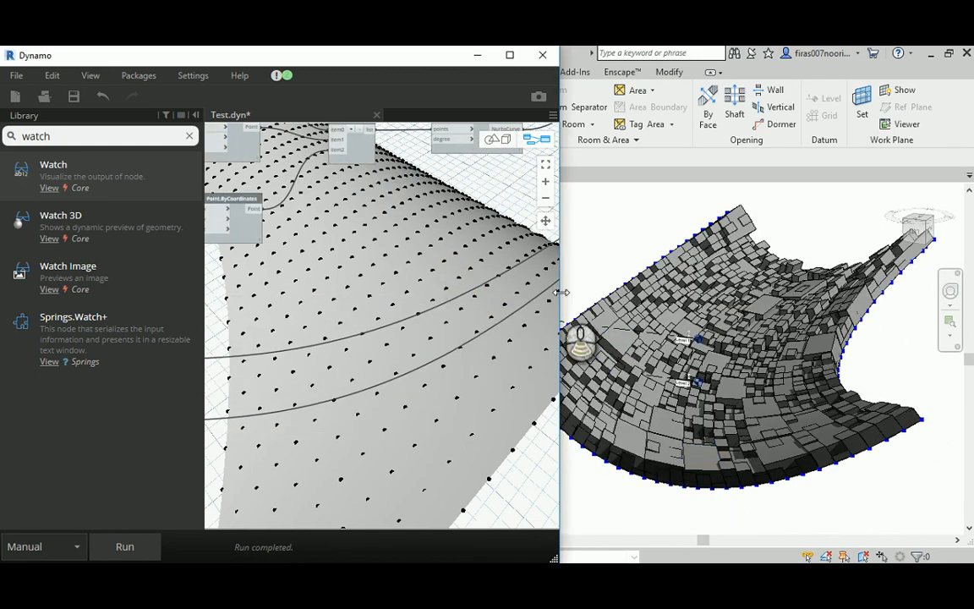
{"action": "middle_click_drag", "start_coordinate": [563, 291], "coordinate": [615, 237], "text": "shift"}
{"action": "left_click_drag", "start_coordinate": [612, 226], "coordinate": [920, 510]}
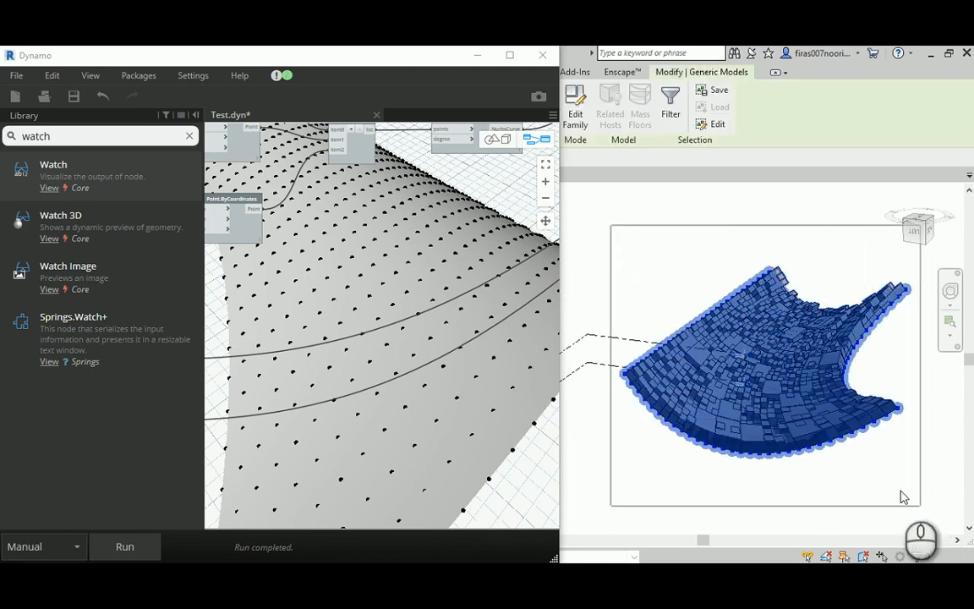
{"action": "left_click", "coordinate": [821, 477]}
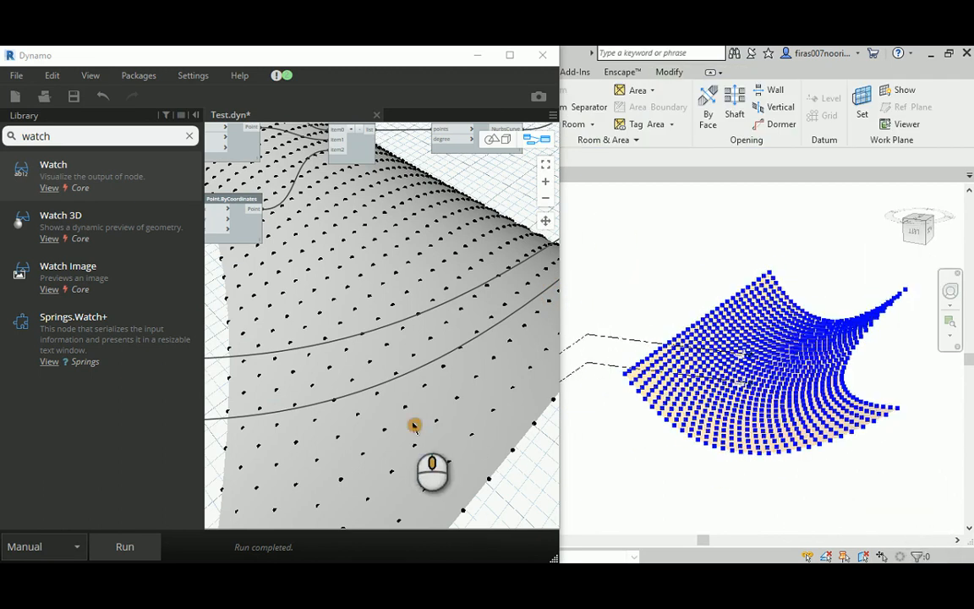
Step: Set both the U and V sliders to 20 and run the graph again
{"action": "middle_click_drag", "start_coordinate": [413, 426], "coordinate": [610, 391]}
{"action": "middle_click_drag", "start_coordinate": [348, 382], "coordinate": [361, 382]}
{"action": "scroll", "coordinate": [293, 334], "scroll_direction": "up", "scroll_amount": 2}
{"action": "scroll", "coordinate": [293, 334], "scroll_direction": "up", "scroll_amount": 3}
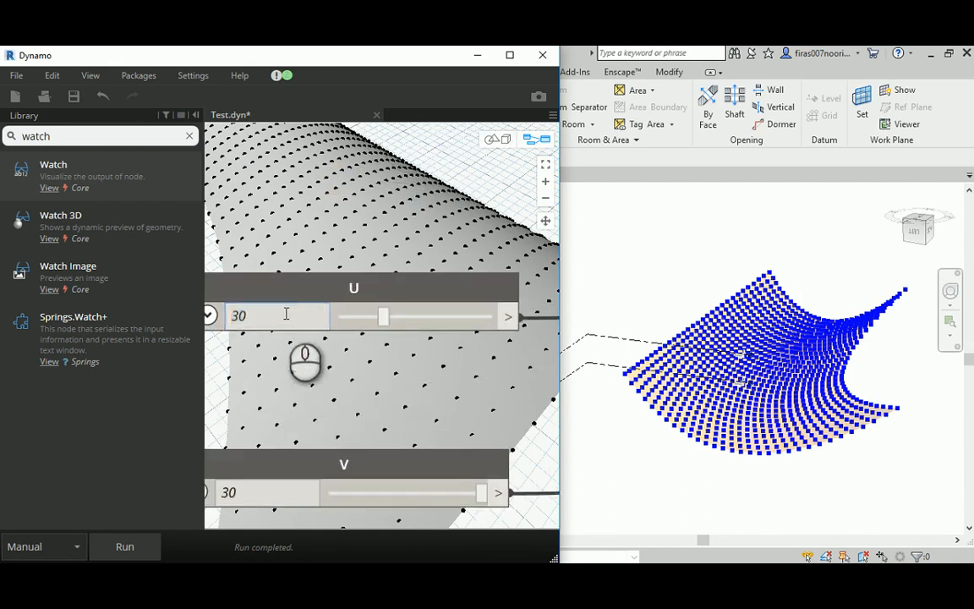
{"action": "double_click", "coordinate": [282, 316]}
{"action": "type", "text": "20"}
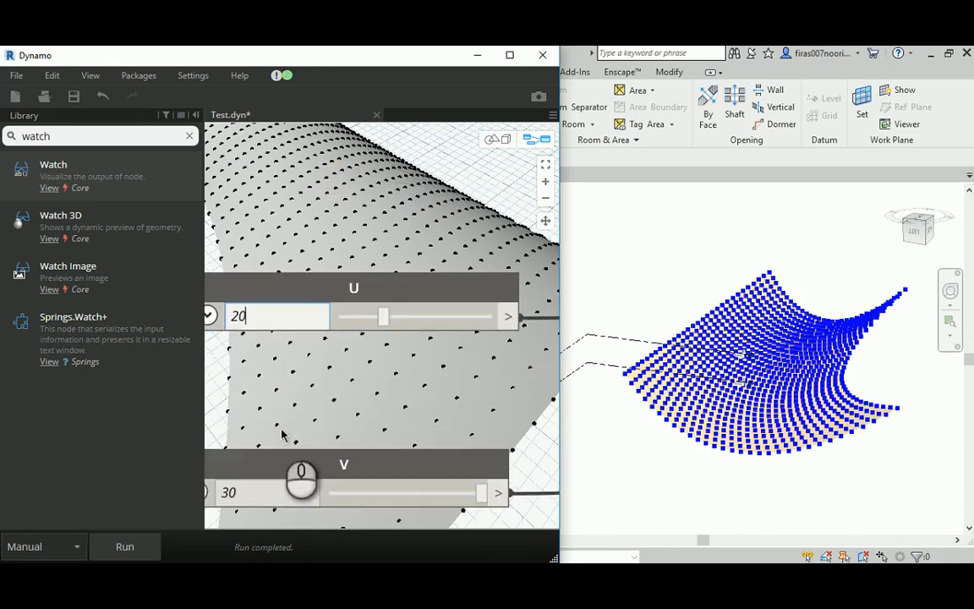
{"action": "double_click", "coordinate": [263, 494]}
{"action": "type", "text": "20"}
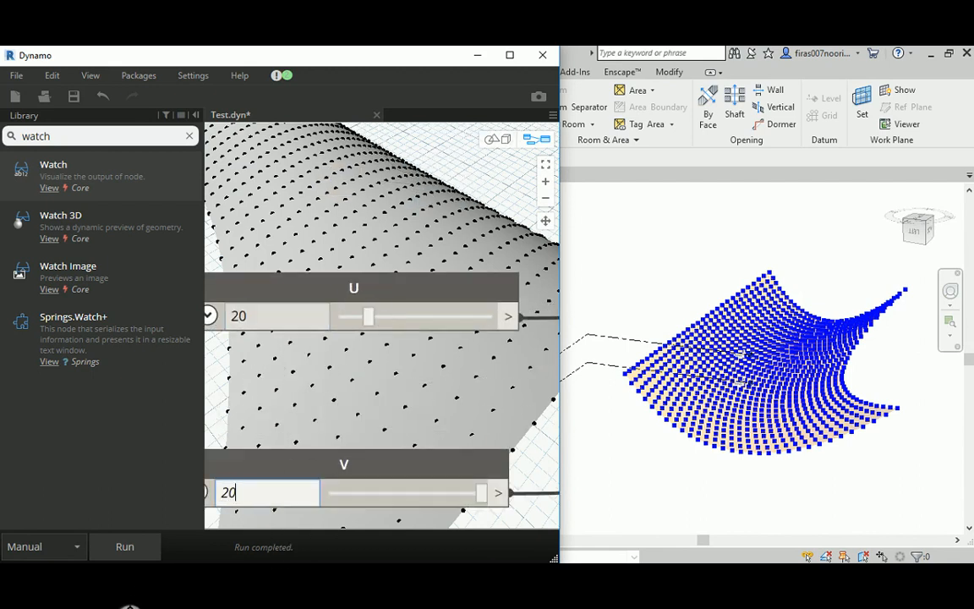
{"action": "left_click", "coordinate": [129, 544]}
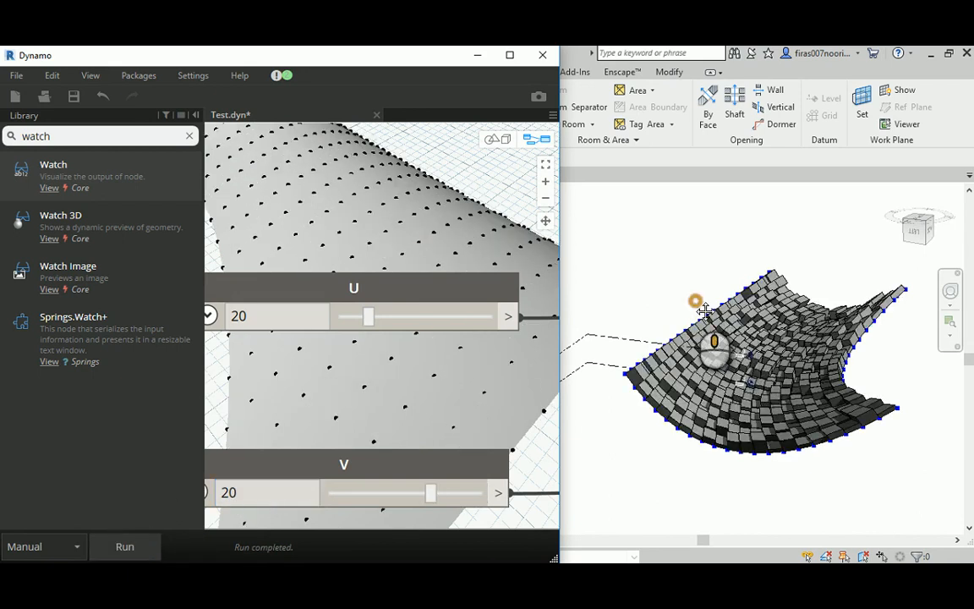
Step: Inspect the regenerated random-height panels up close in the Revit 3D view
{"action": "scroll", "coordinate": [700, 313], "scroll_direction": "up", "scroll_amount": 4}
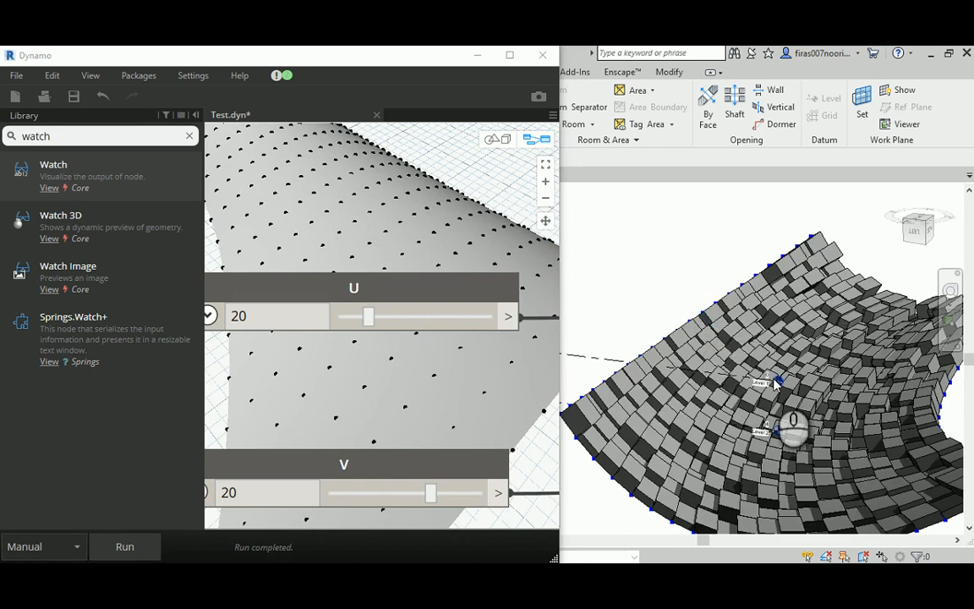
{"action": "middle_click_drag", "start_coordinate": [773, 379], "coordinate": [752, 324]}
{"action": "scroll", "coordinate": [653, 277], "scroll_direction": "up", "scroll_amount": 1}
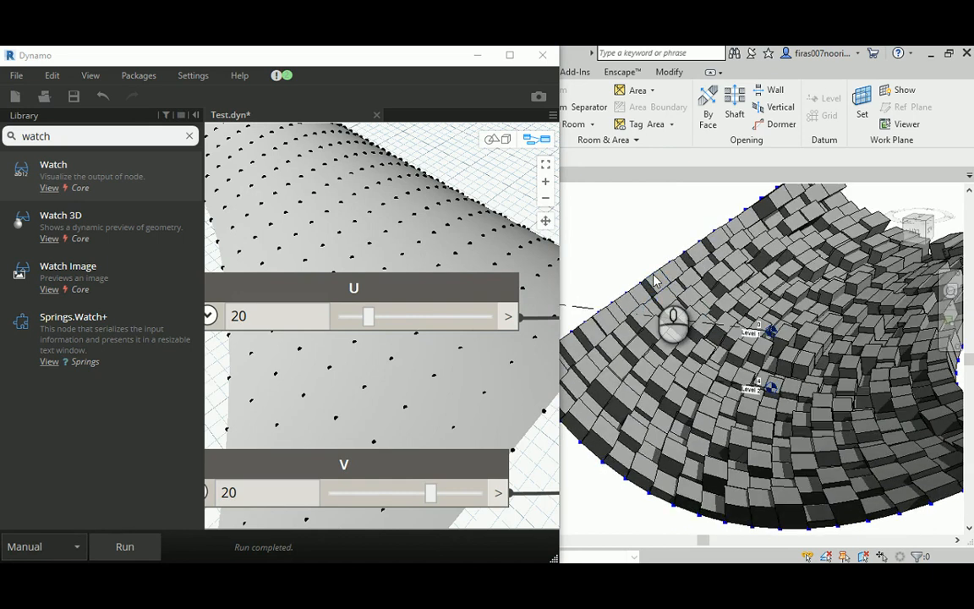
{"action": "scroll", "coordinate": [654, 280], "scroll_direction": "up", "scroll_amount": 1}
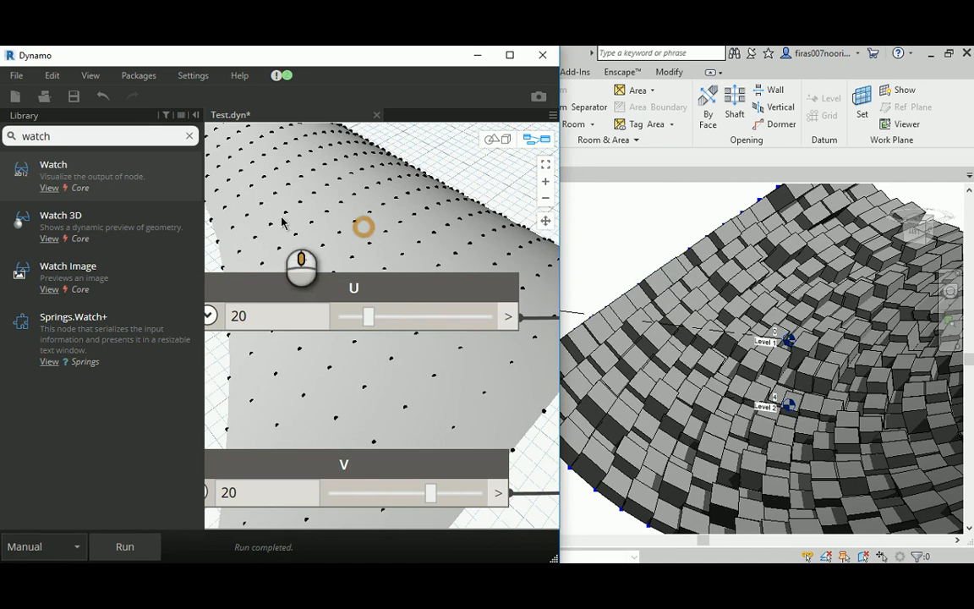
Step: Examine the "017 Ranodmize The Height of Group of AC Elements" node's inputs, output list and connected nodes
{"action": "scroll", "coordinate": [314, 246], "scroll_direction": "down", "scroll_amount": 8}
{"action": "middle_click_drag", "start_coordinate": [452, 249], "coordinate": [284, 341]}
{"action": "middle_click_drag", "start_coordinate": [498, 274], "coordinate": [398, 280]}
{"action": "scroll", "coordinate": [505, 272], "scroll_direction": "up", "scroll_amount": 6}
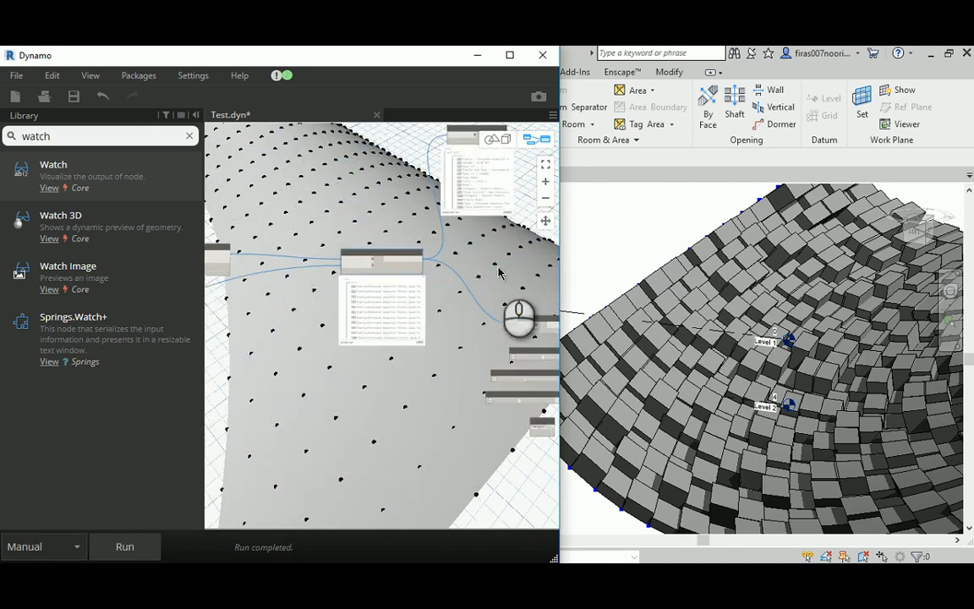
{"action": "middle_click_drag", "start_coordinate": [493, 266], "coordinate": [372, 222]}
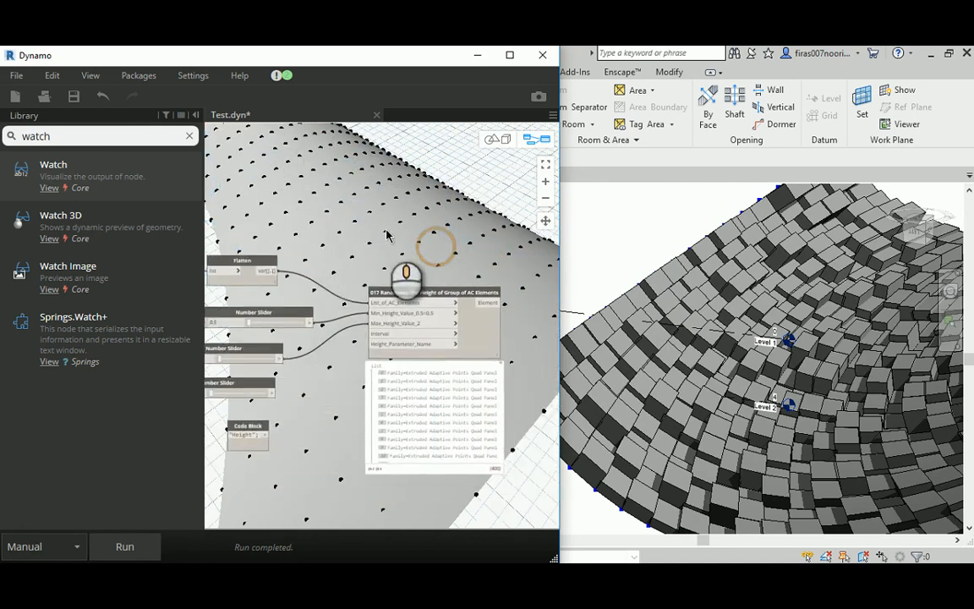
{"action": "scroll", "coordinate": [432, 246], "scroll_direction": "up", "scroll_amount": 4}
{"action": "middle_click_drag", "start_coordinate": [430, 270], "coordinate": [380, 184]}
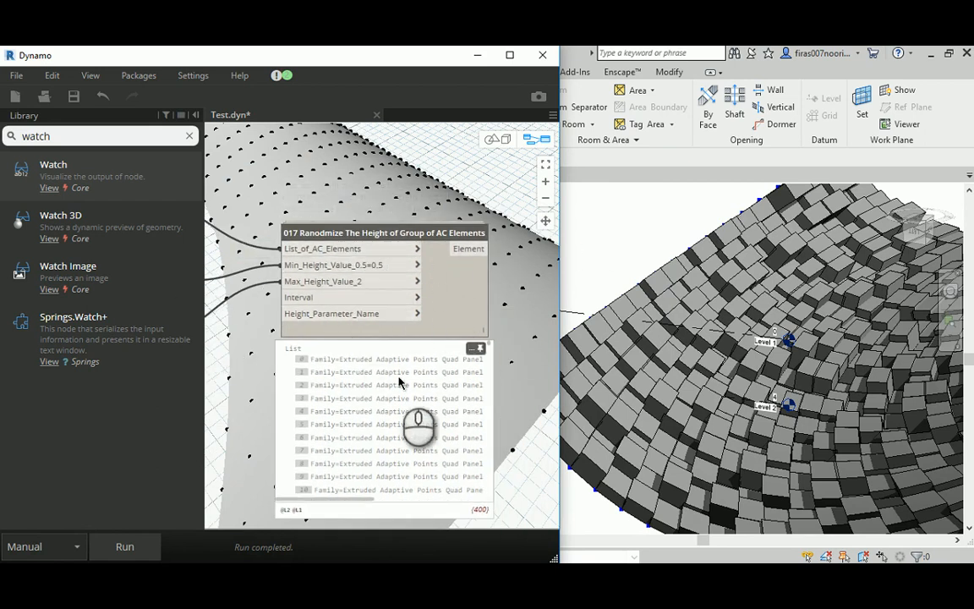
{"action": "mouse_move", "coordinate": [432, 235]}
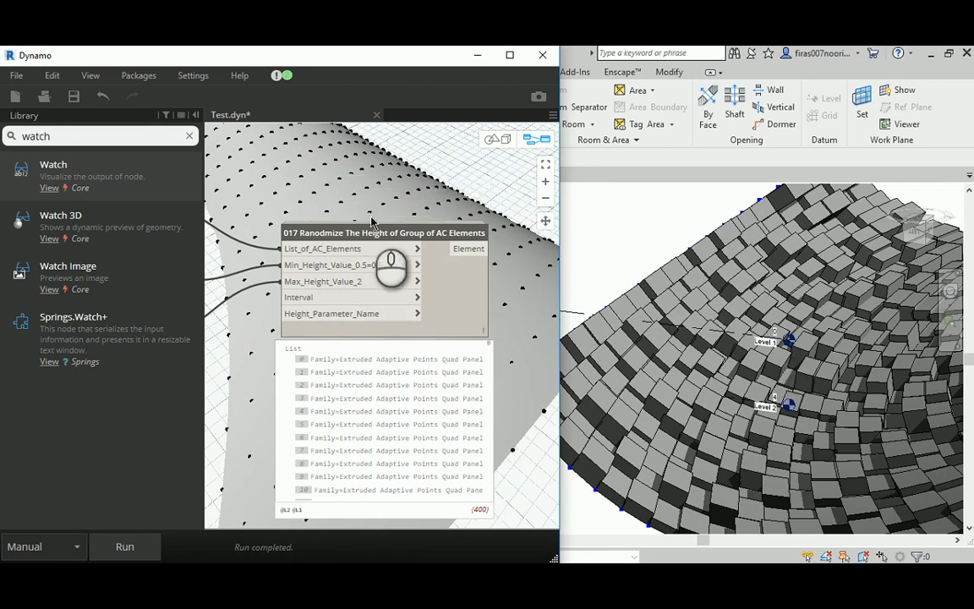
{"action": "scroll", "coordinate": [397, 264], "scroll_direction": "down", "scroll_amount": 5}
{"action": "scroll", "coordinate": [428, 269], "scroll_direction": "up", "scroll_amount": 5}
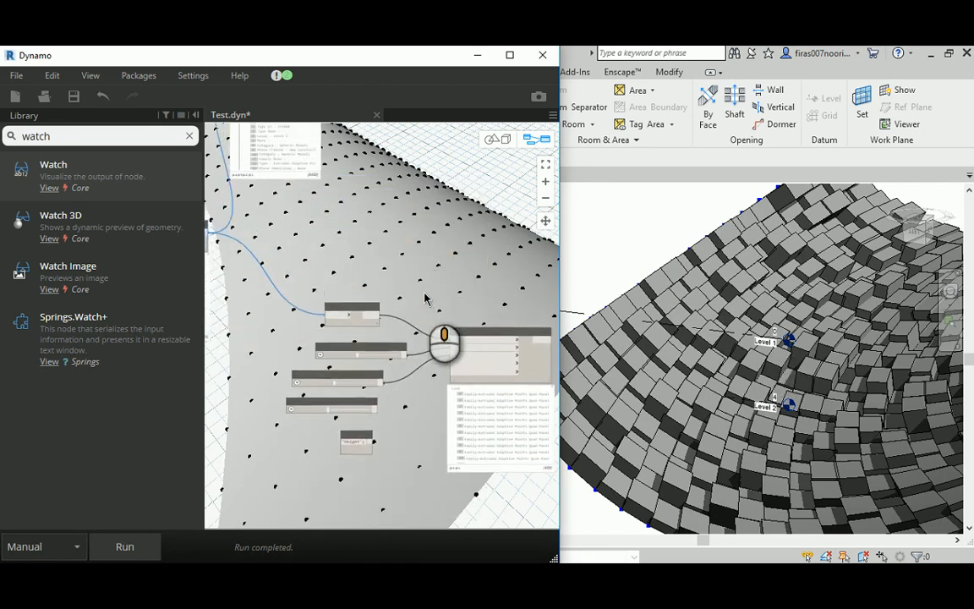